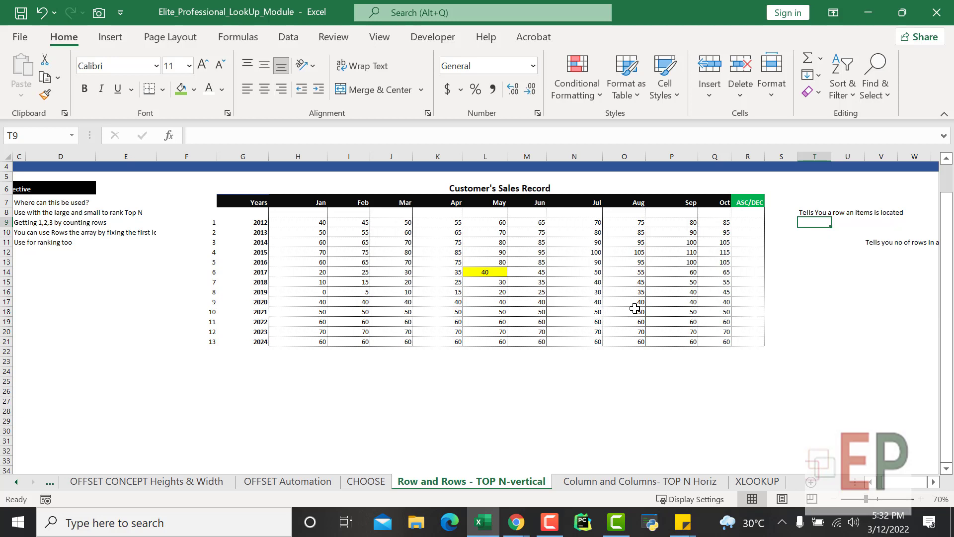
type("=roq")
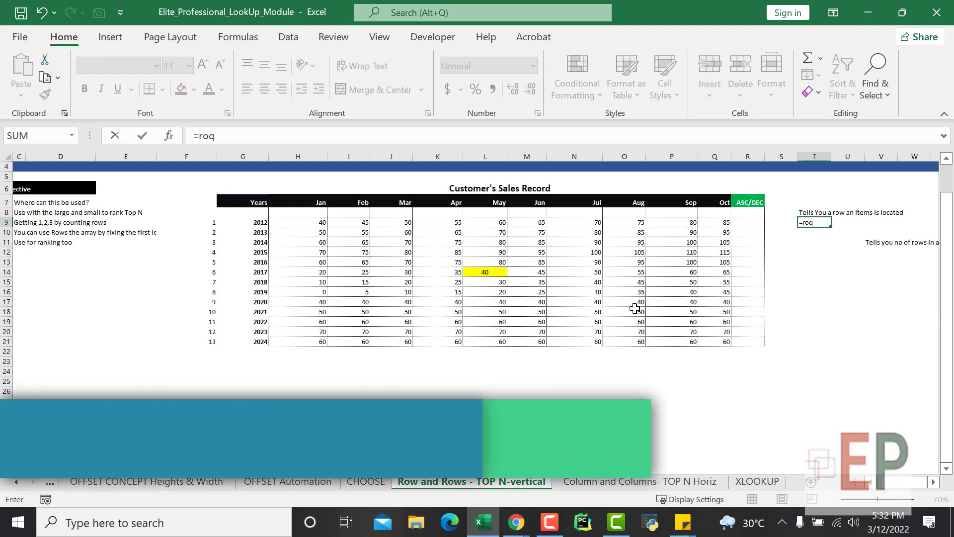
key("BackSpace")
type("w")
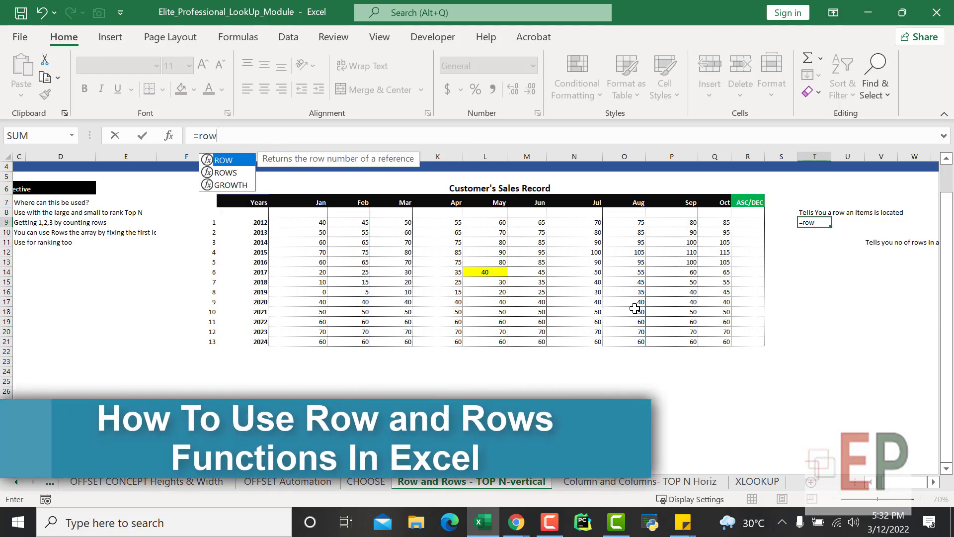
left_click(778, 223)
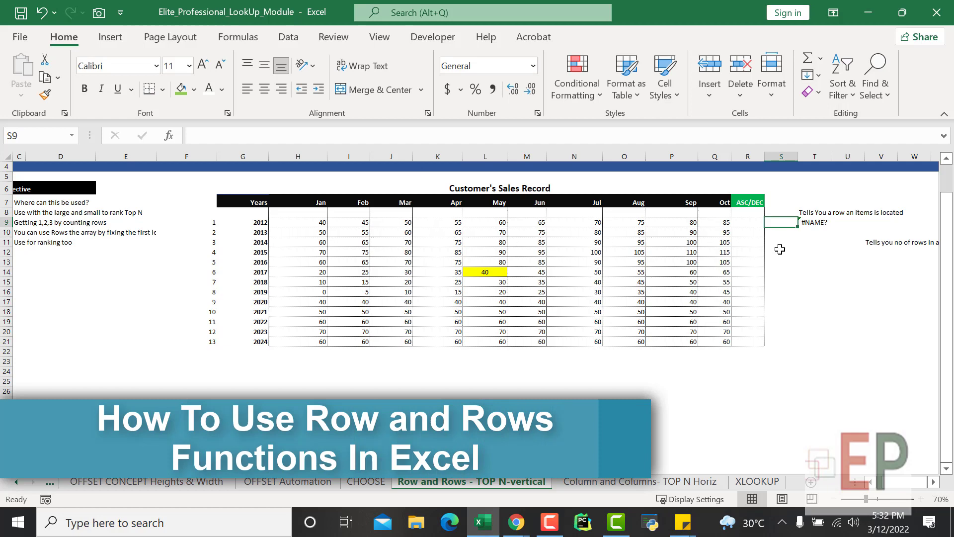
- Enter the formula =ROW(S9) in cell T9, under the heading about the row an item is located in
left_click(804, 223)
type("=row")
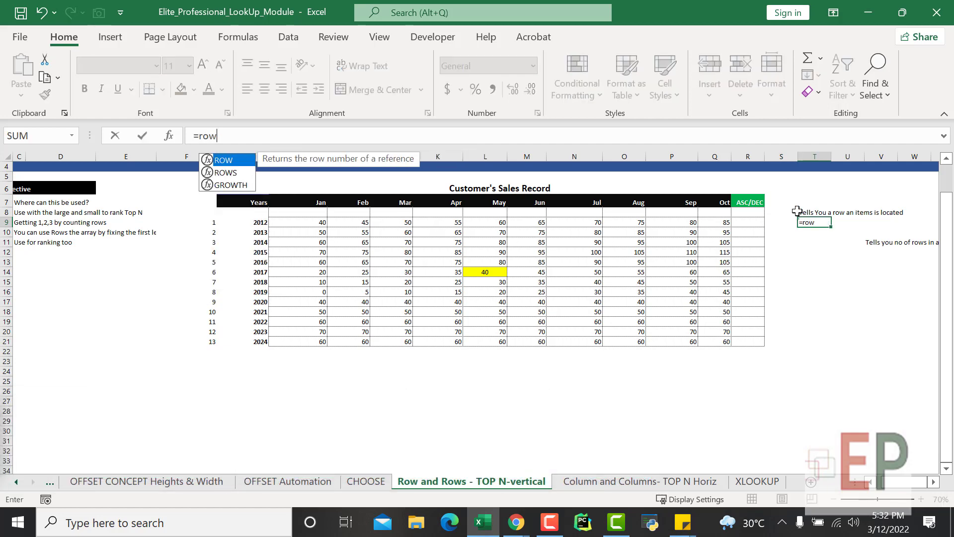
key("Tab")
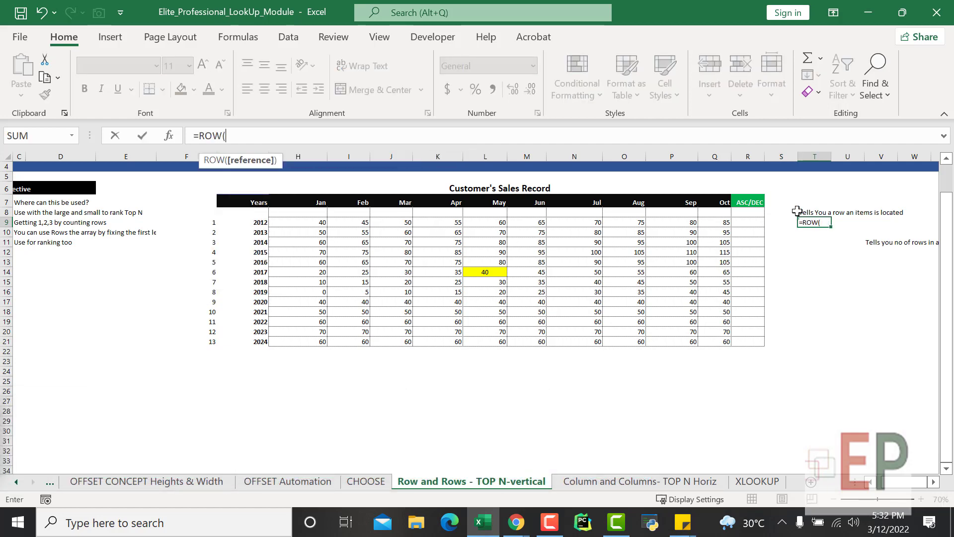
left_click(781, 219)
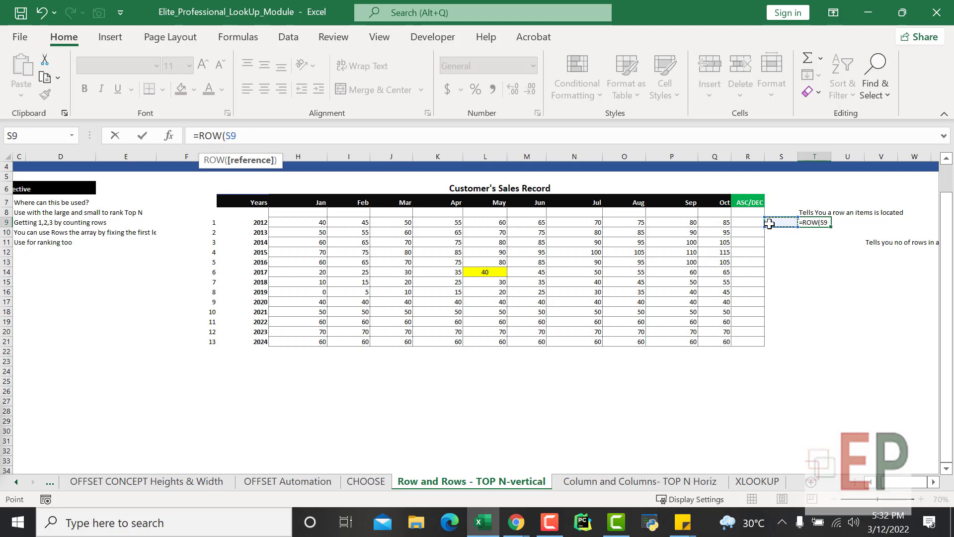
key("Return")
left_click(819, 222)
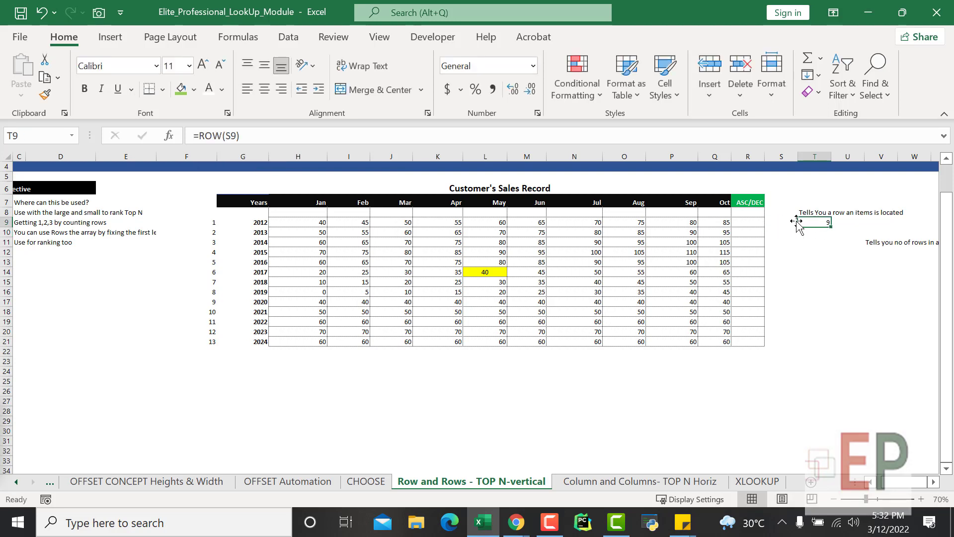
- Examine the worksheet's row numbers from row 9 downward to see what the ROW formula in T9 refers to
left_click_drag(780, 222, 12, 219)
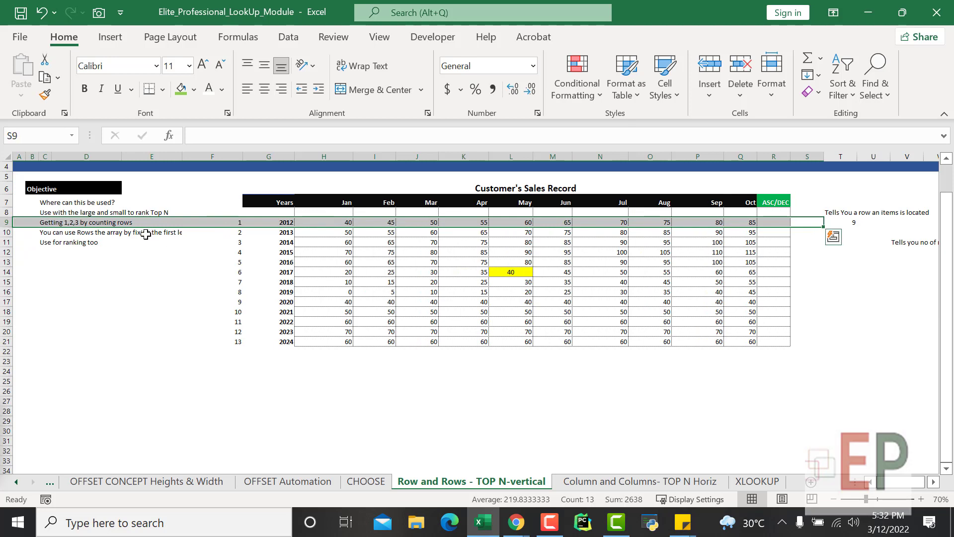
left_click(8, 232)
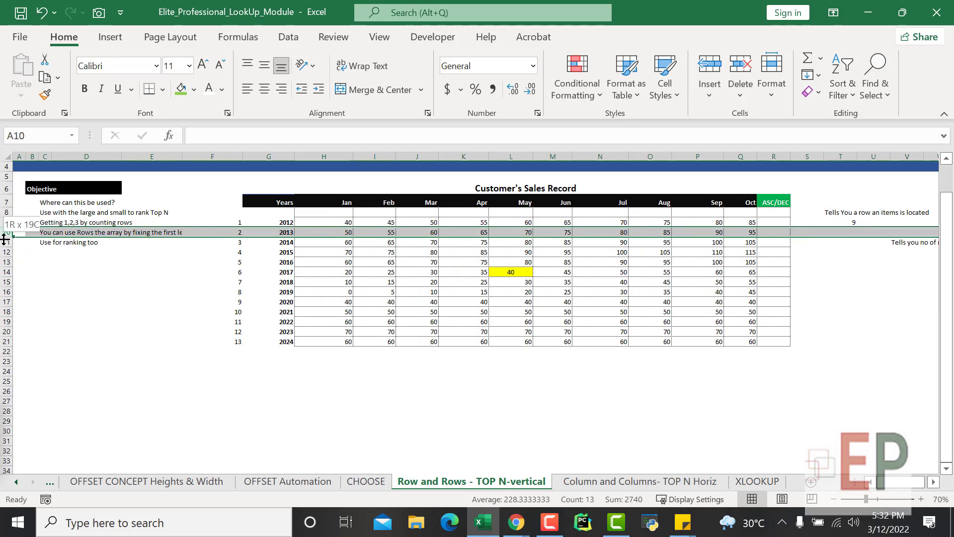
left_click(7, 243)
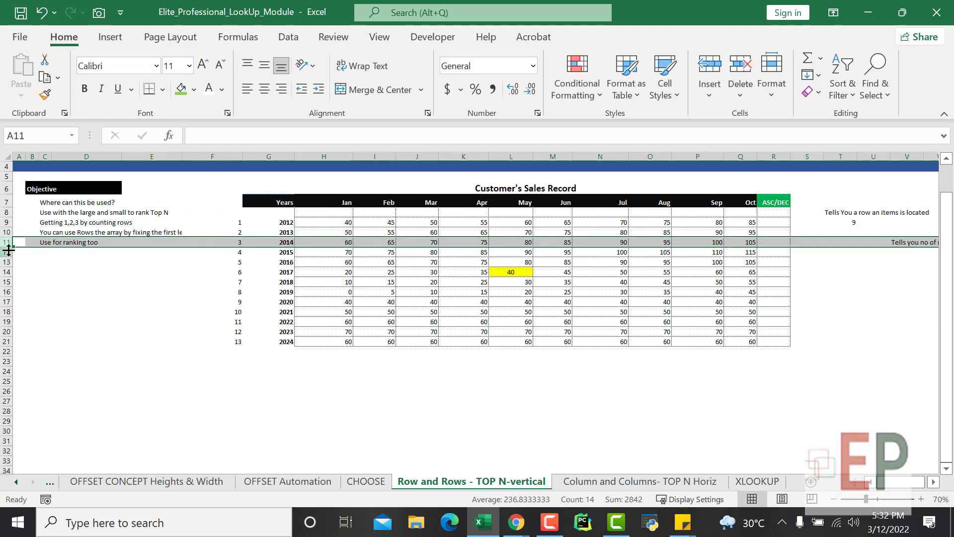
left_click(8, 252)
left_click(8, 262)
left_click(8, 272)
left_click_drag(8, 271, 8, 391)
left_click(677, 321)
left_click(827, 223)
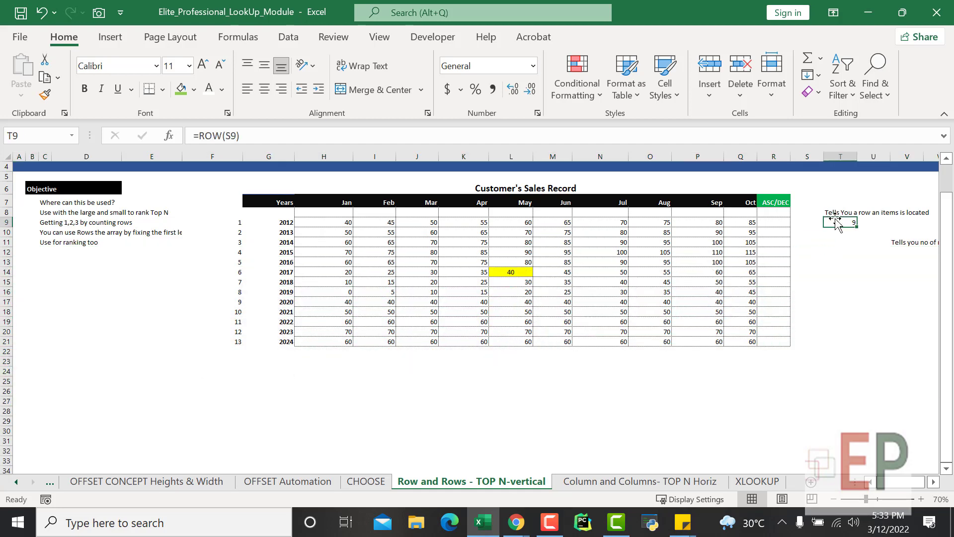
- Fill the ROW formula from T9 down to T29 and compare the last result with its worksheet row
left_click(231, 135)
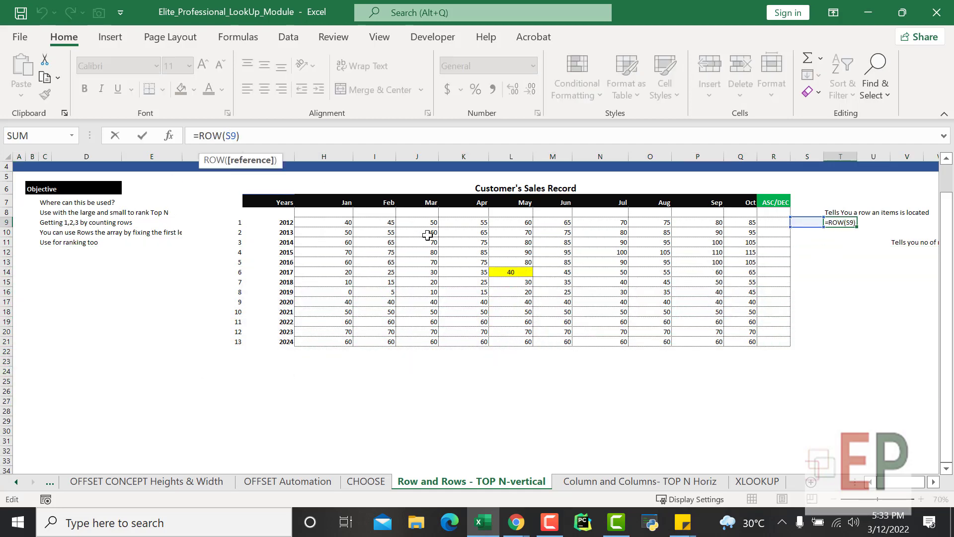
key("Return")
left_click(845, 222)
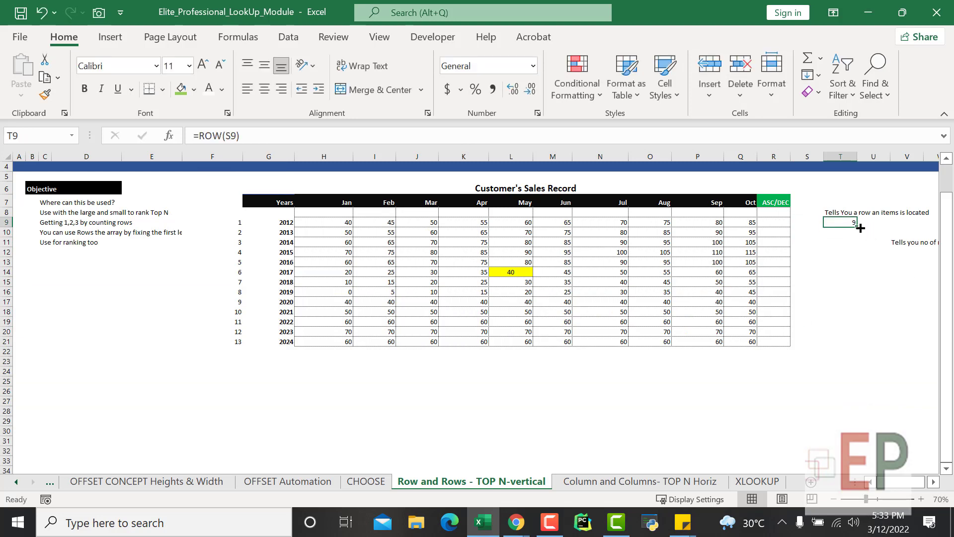
left_click_drag(857, 226, 849, 424)
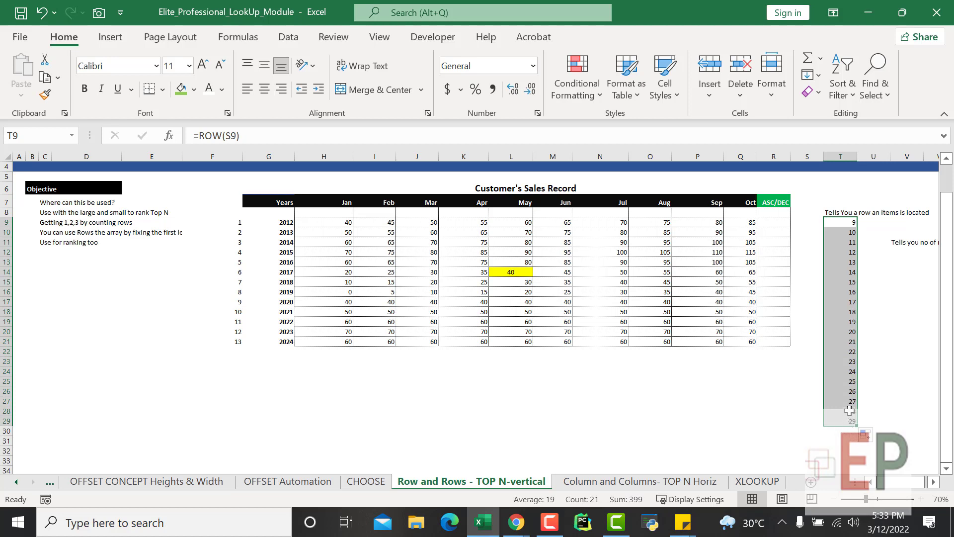
left_click(853, 419)
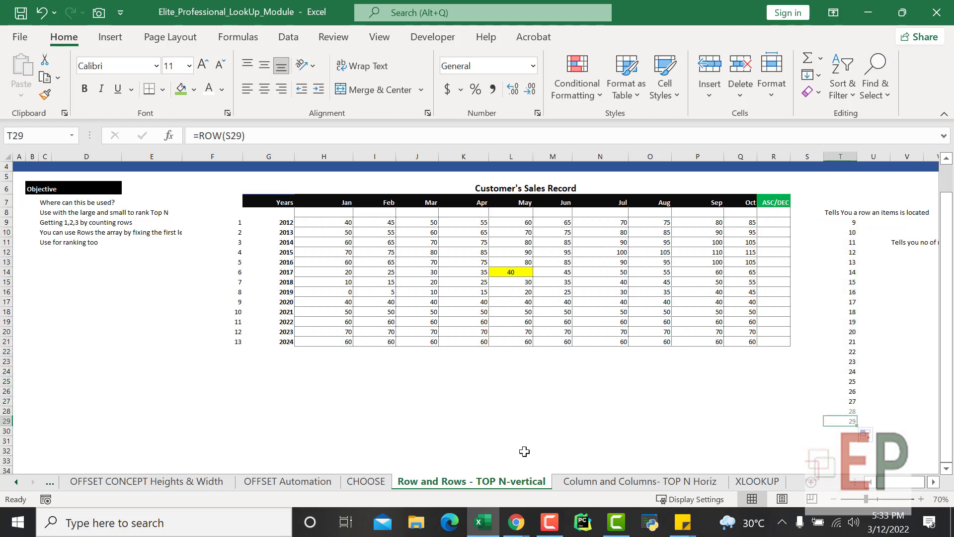
left_click(5, 420)
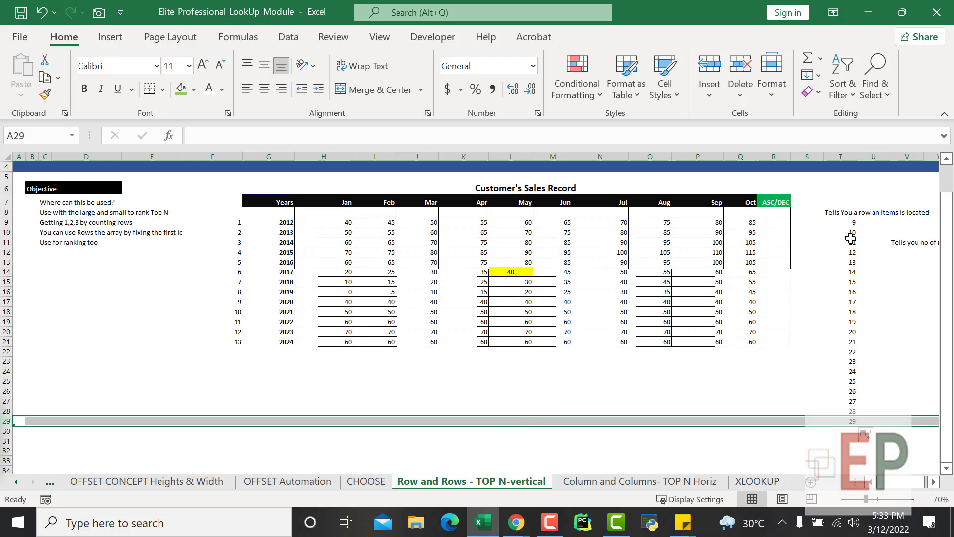
left_click(850, 224)
- Enter the formula =ROWS(H9:R21) in cell V12 to count the rows of the sales data range
left_click(884, 251)
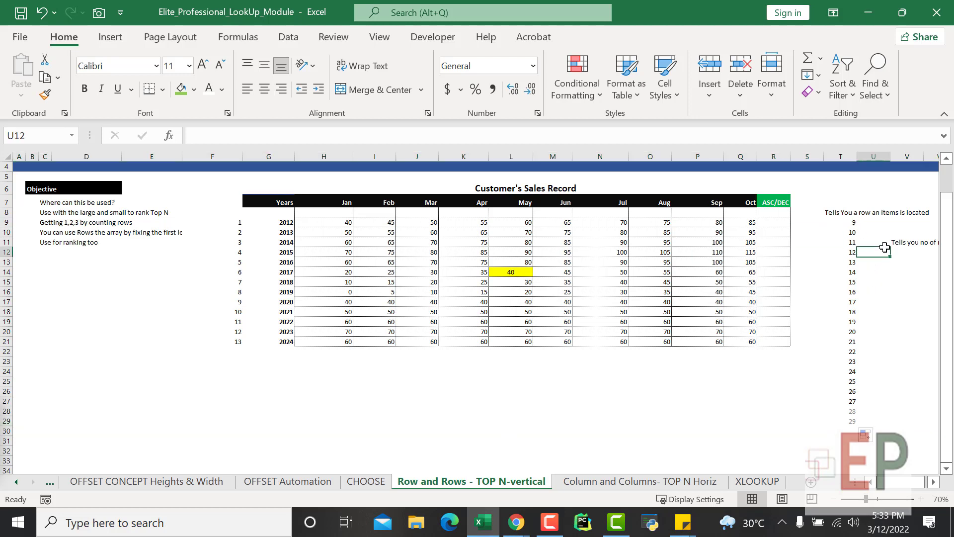
left_click(902, 252)
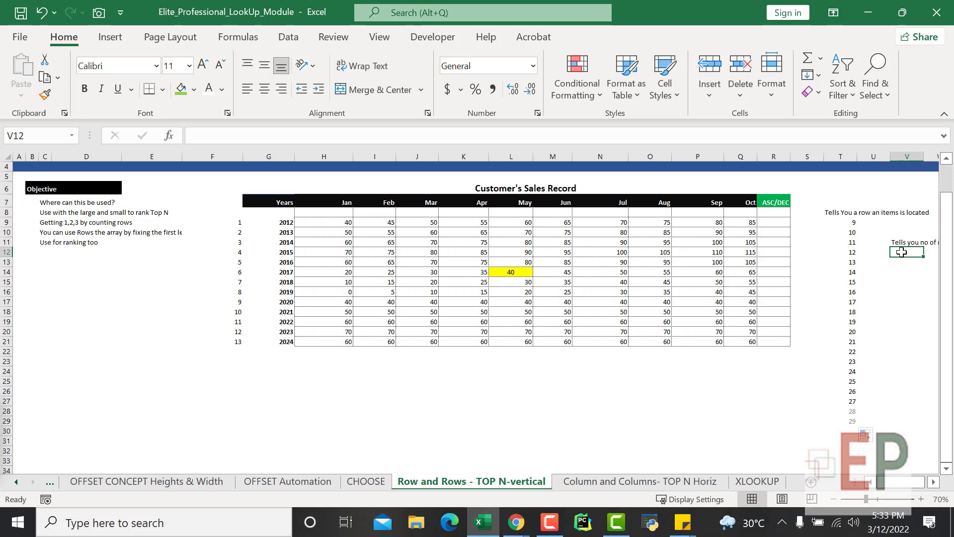
type("=")
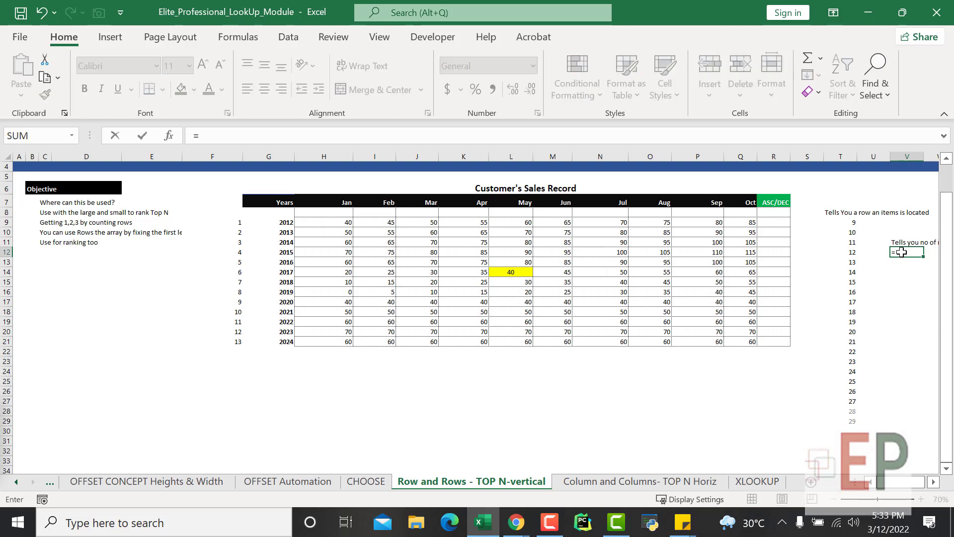
type("rows")
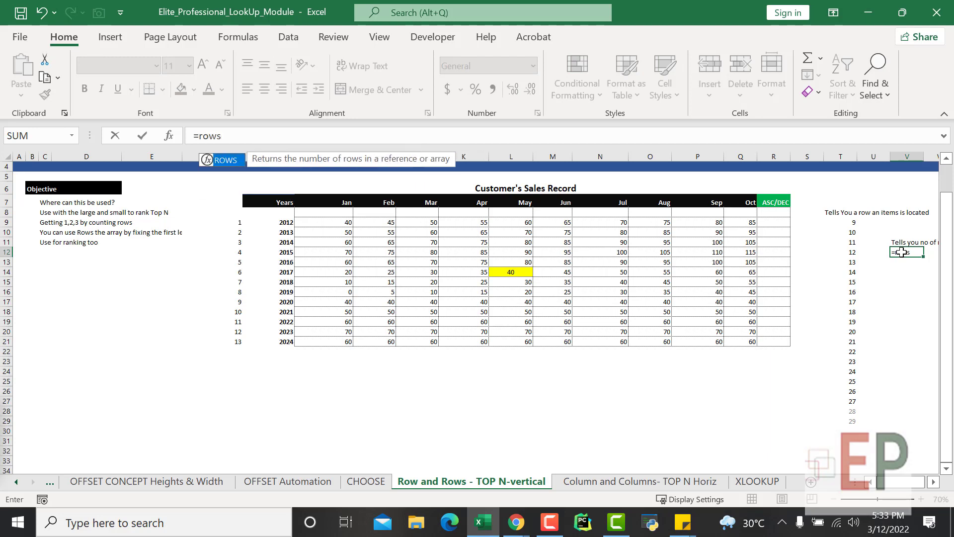
key("Tab")
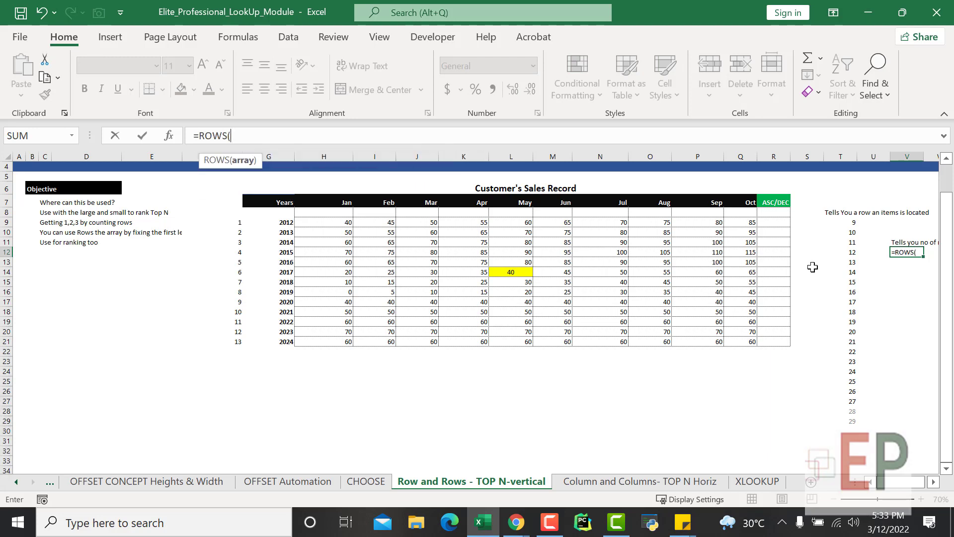
left_click(312, 222)
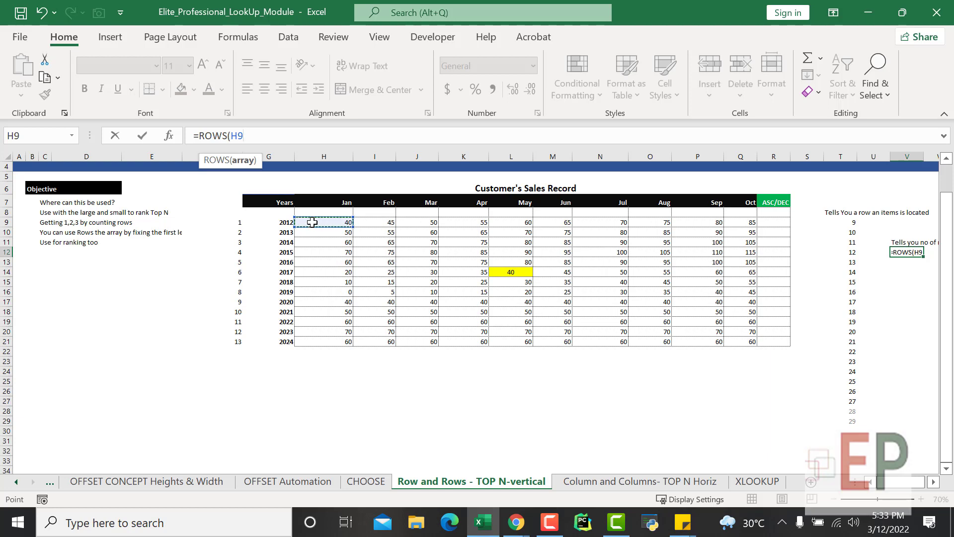
left_click_drag(312, 222, 766, 338)
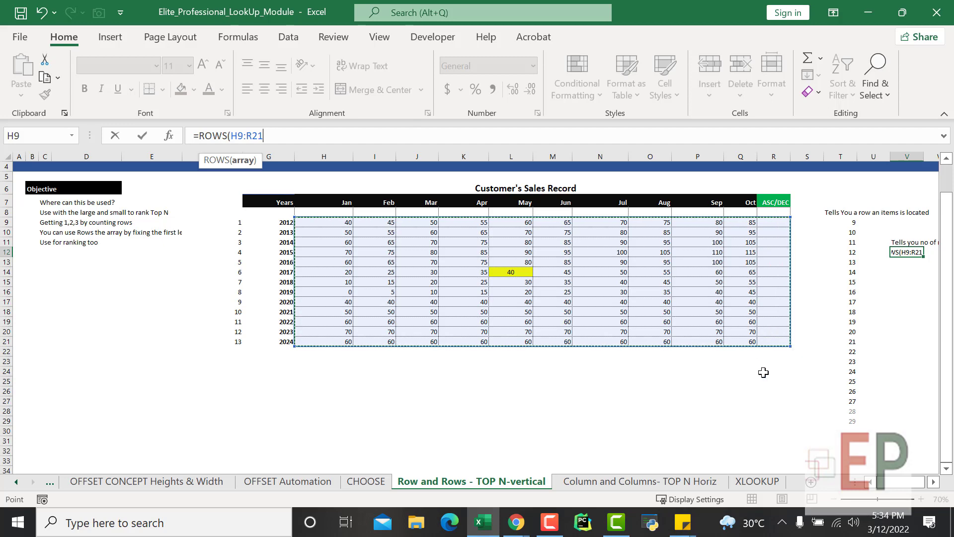
type(")")
key("Return")
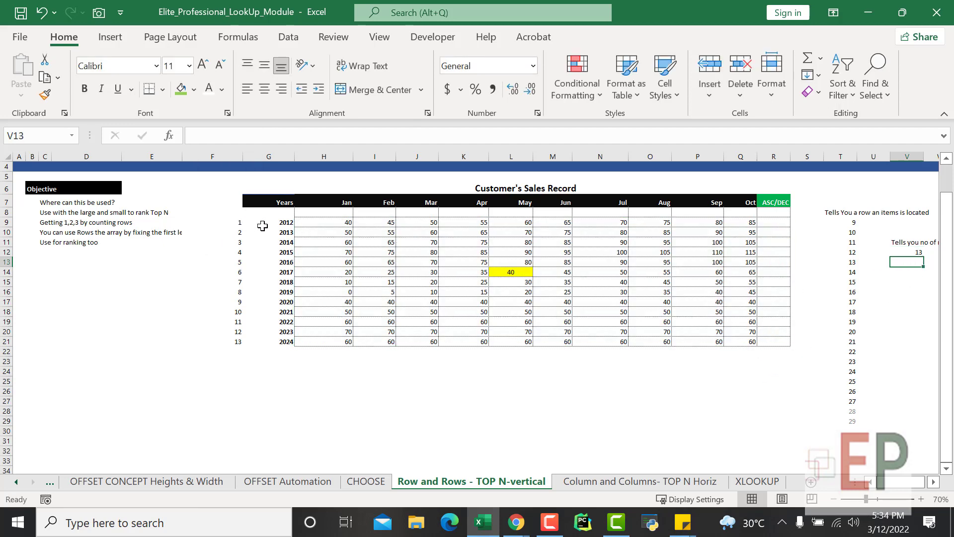
- Compare the sales data range H9:R21 with the ROWS result in cell V12
left_click_drag(300, 224, 784, 345)
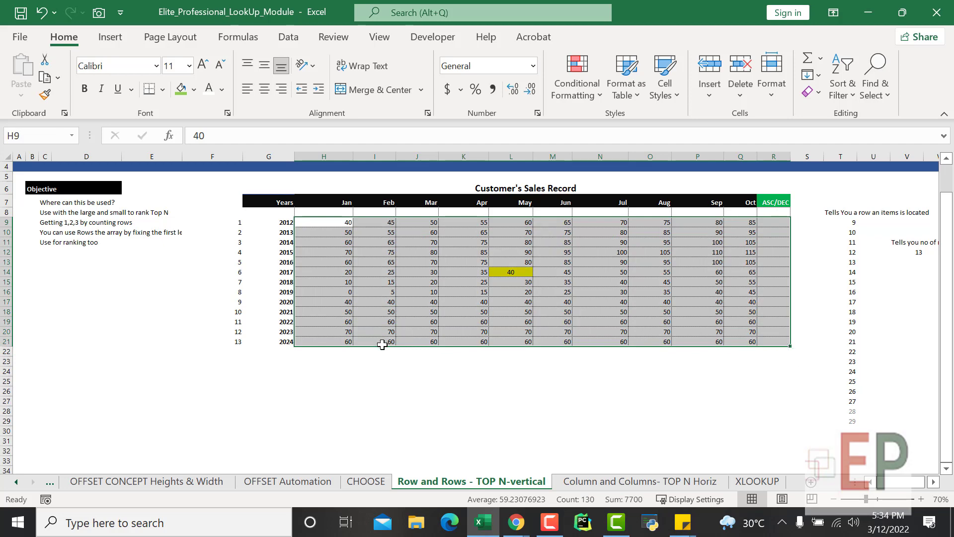
left_click(399, 407)
left_click_drag(325, 228, 767, 343)
left_click(918, 255)
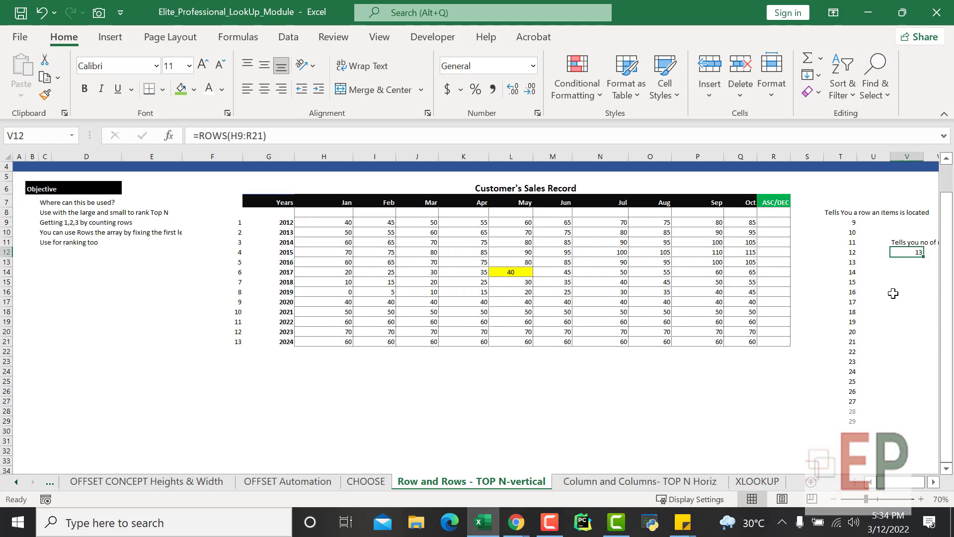
left_click(911, 283)
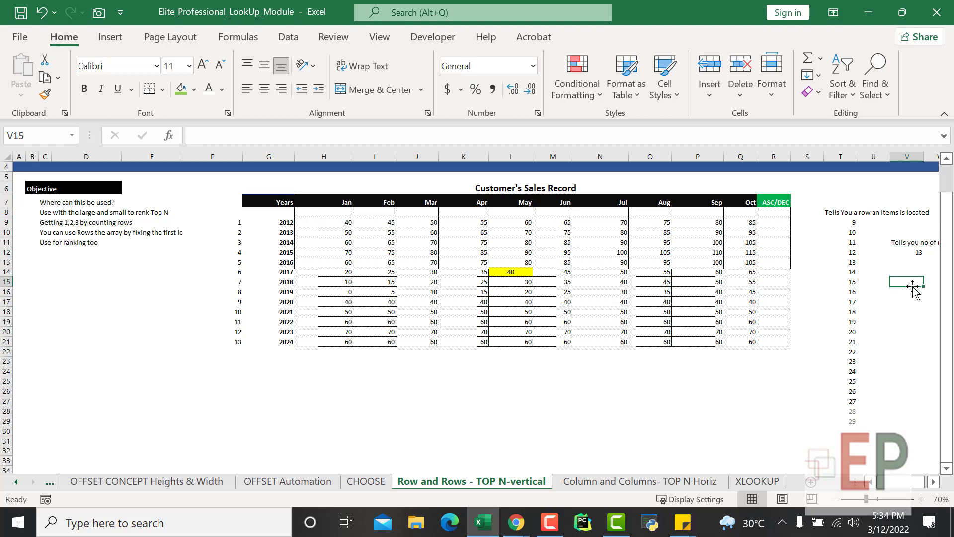
left_click(916, 262)
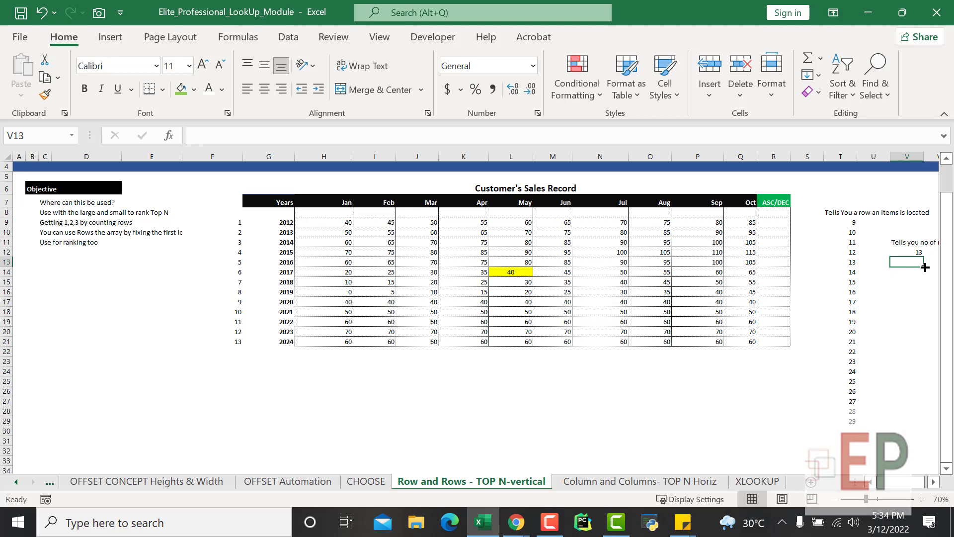
- Clear the filled ROW formulas by deleting the contents of T9:U31
left_click(854, 222)
left_click(845, 293)
left_click_drag(827, 224, 878, 440)
key("Delete")
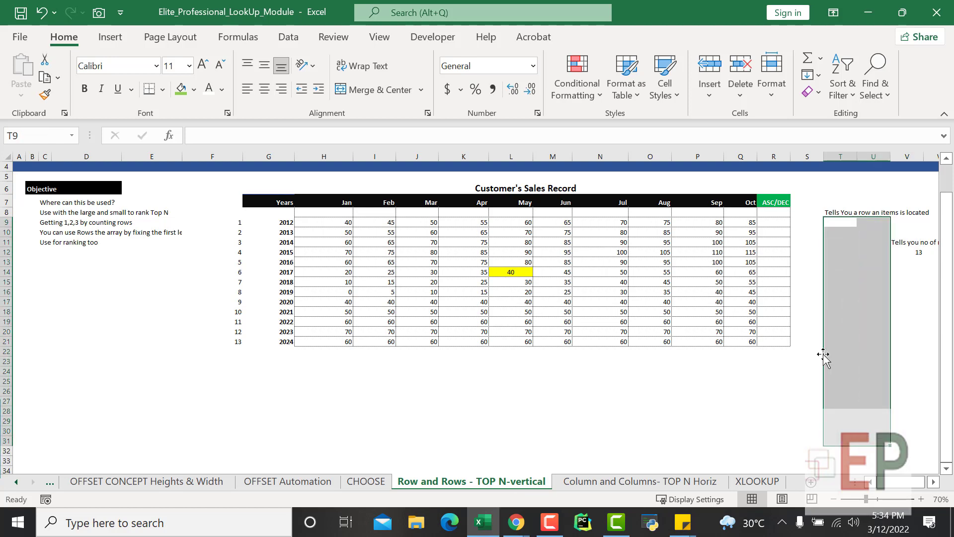
- Build the formula =LARGE(Q9:Q21,A1) in cell R9 of the ASC/DEC column, using the October values as the array
left_click(772, 215)
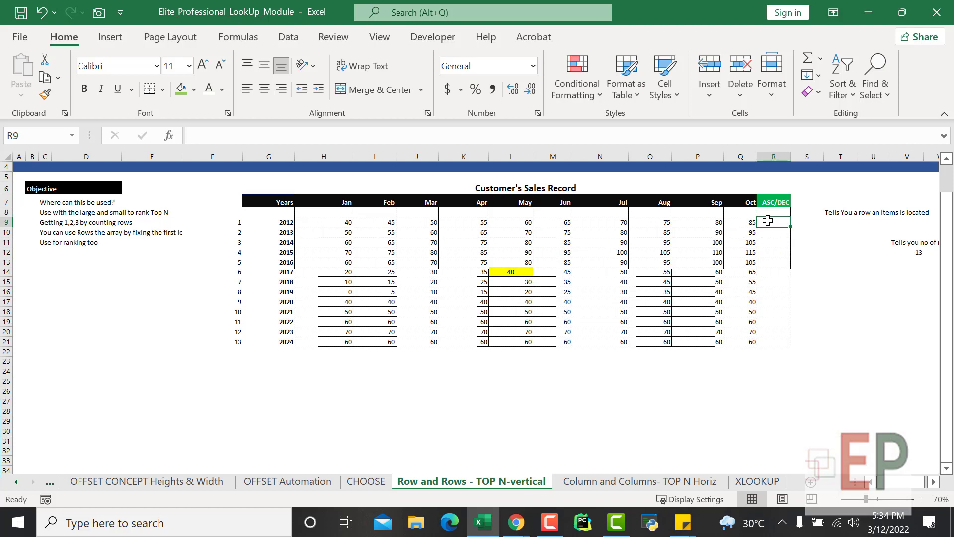
type("=")
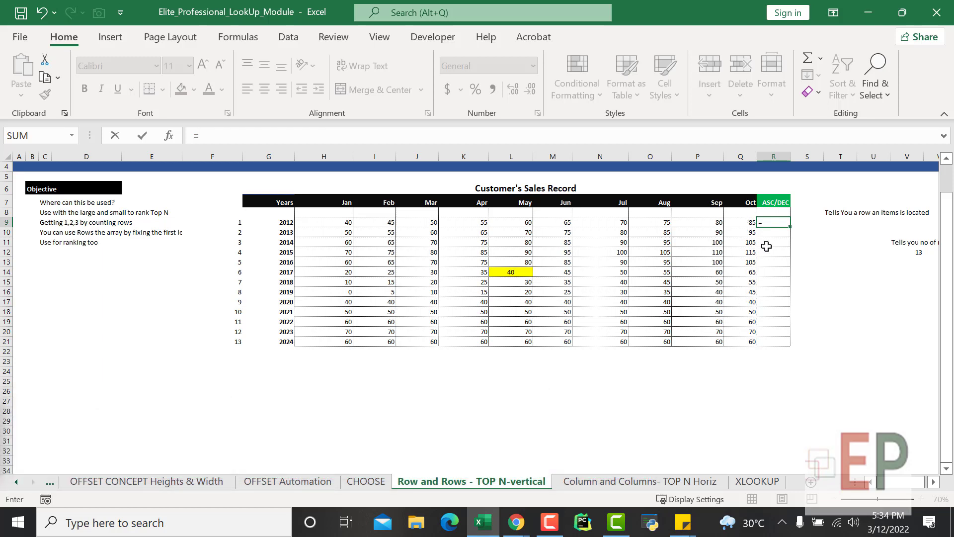
type("large")
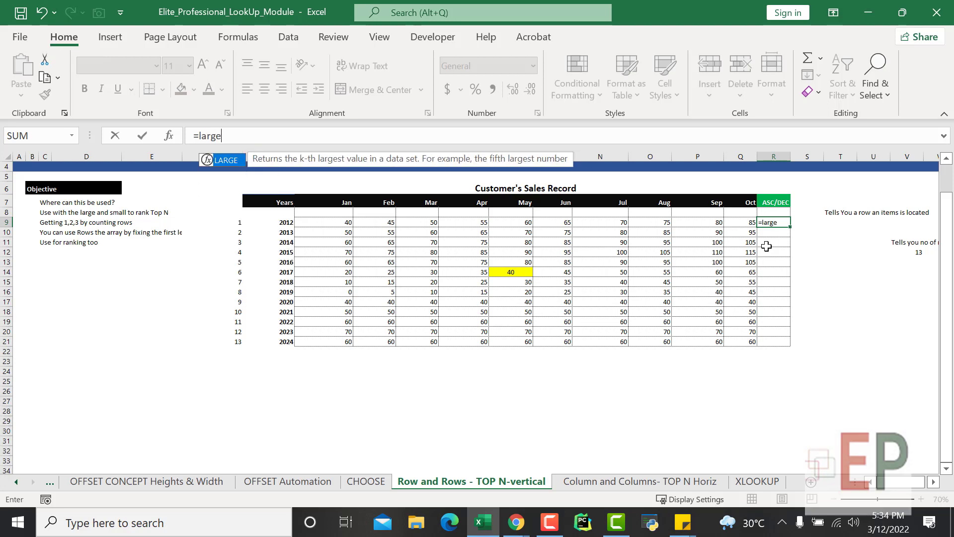
key("Tab")
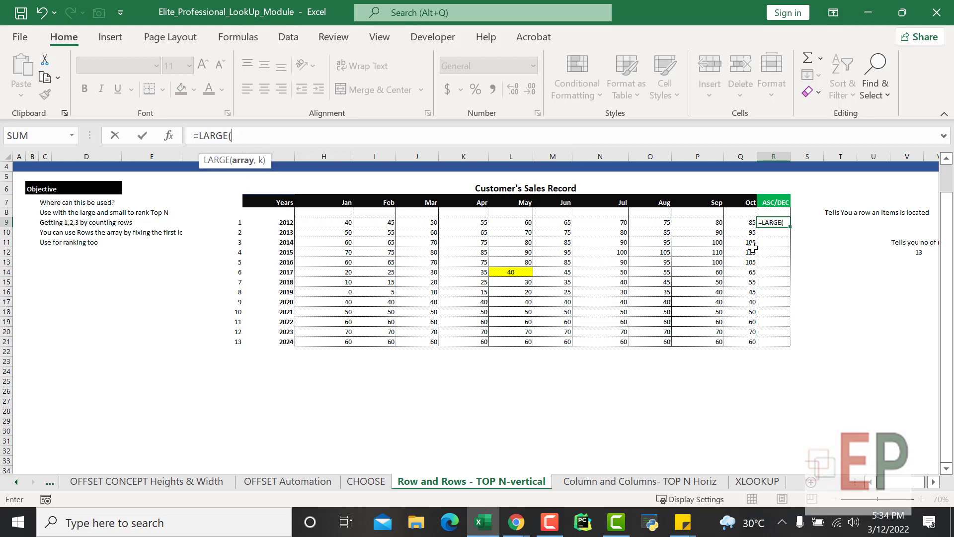
left_click_drag(744, 222, 743, 343)
type(",")
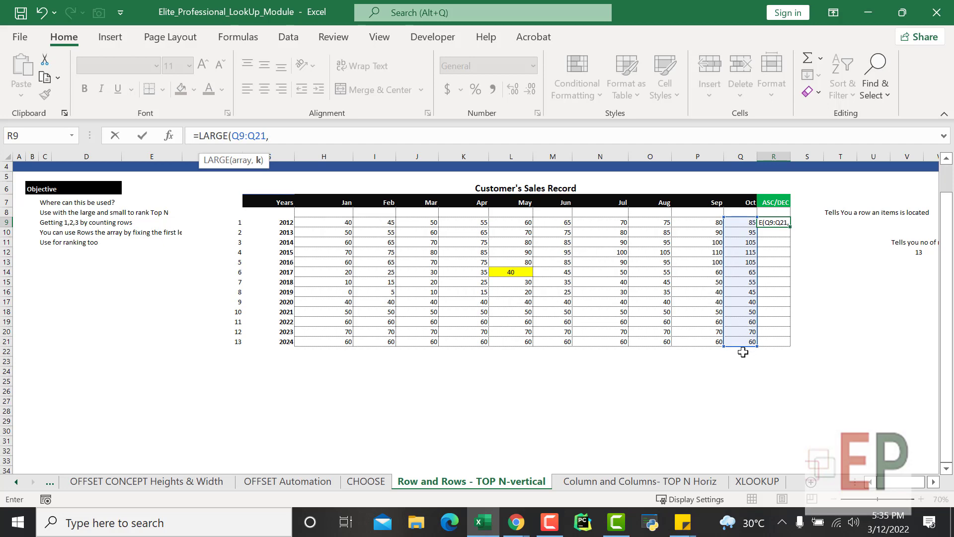
scroll(270, 294, "up", 2)
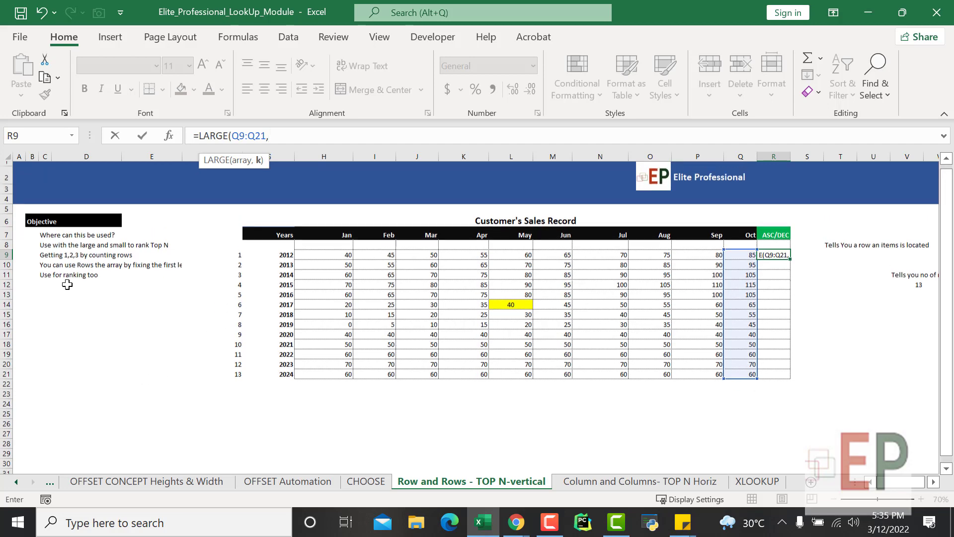
left_click(20, 169)
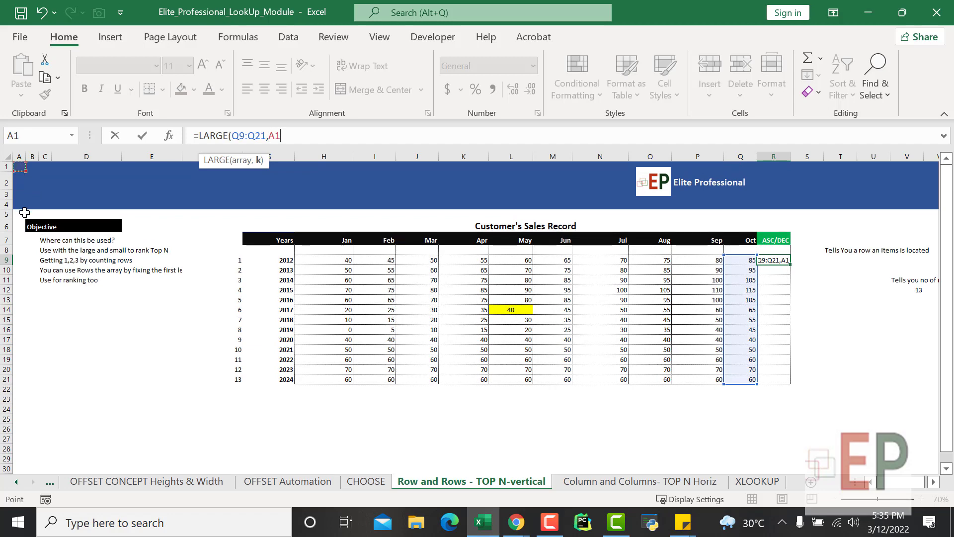
type(")")
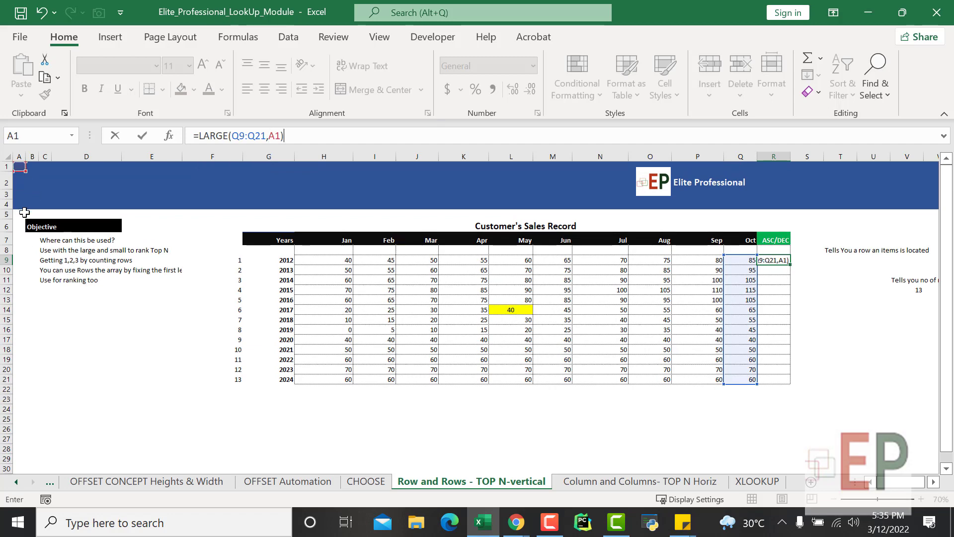
- Wrap the A1 argument in ROW and enter =LARGE(Q9:Q21,ROW(A1)) in cell R9
left_click(270, 137)
type("eoq")
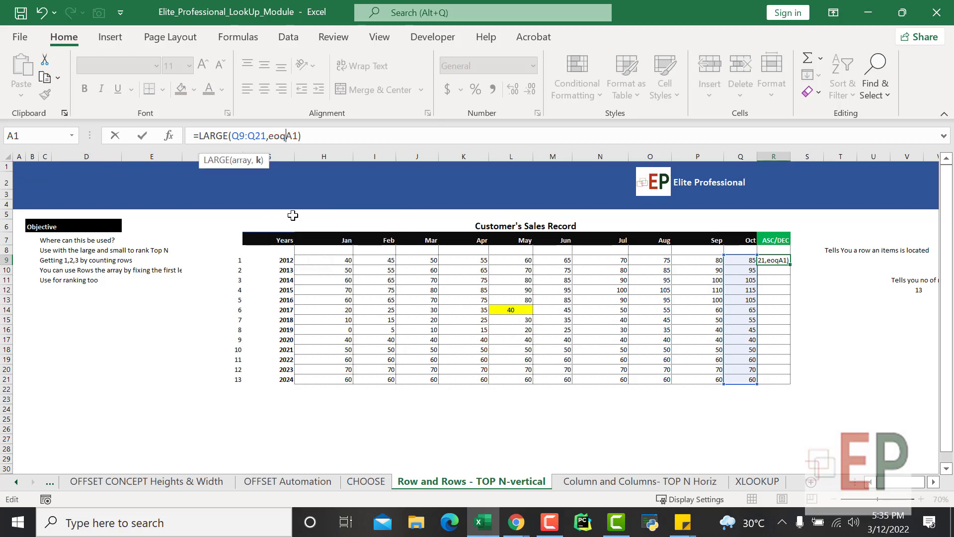
key("BackSpace")
key("BackSpace")
key("BackSpace")
type("row")
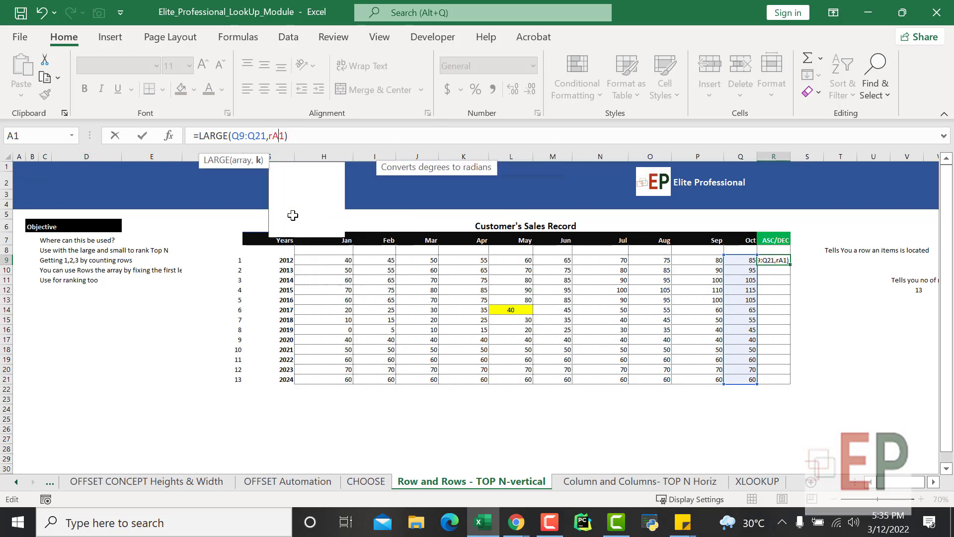
key("Tab")
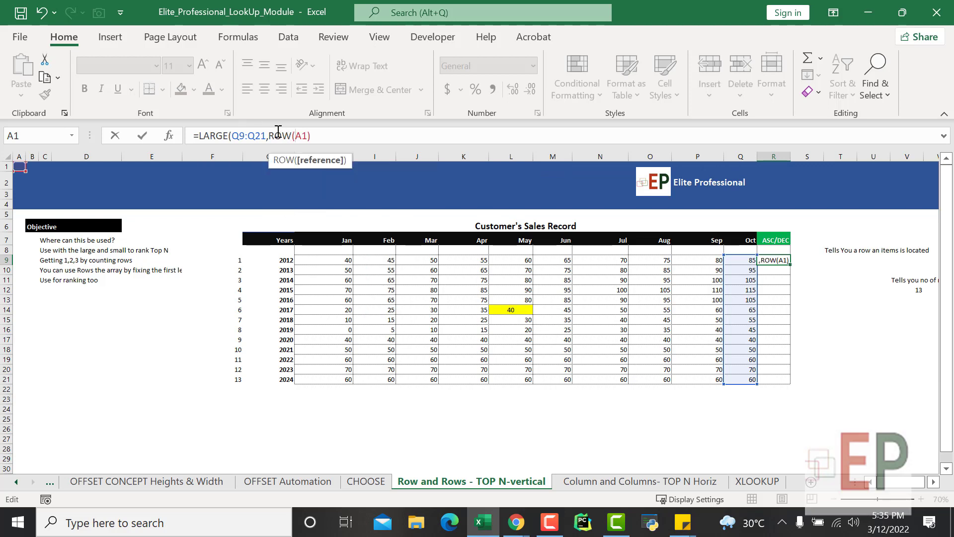
type(")")
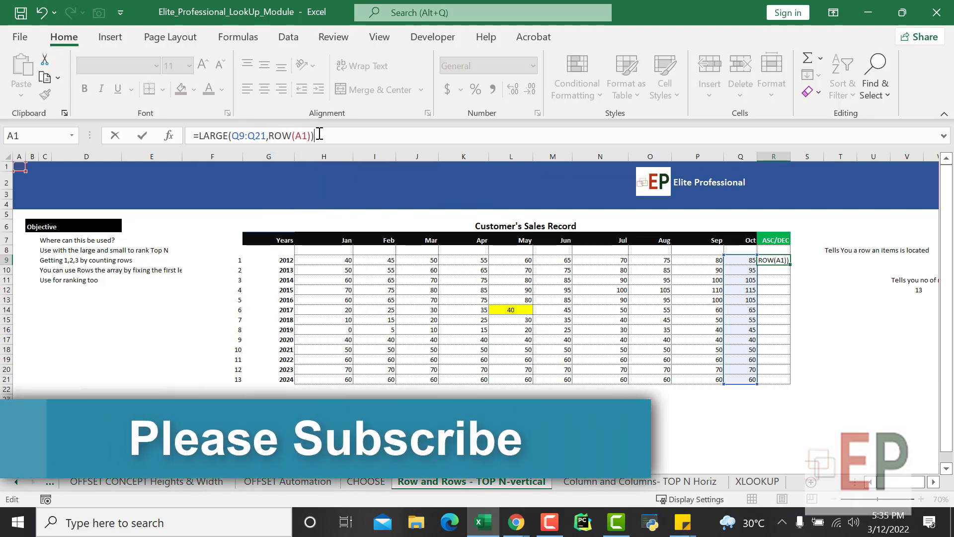
key("Return")
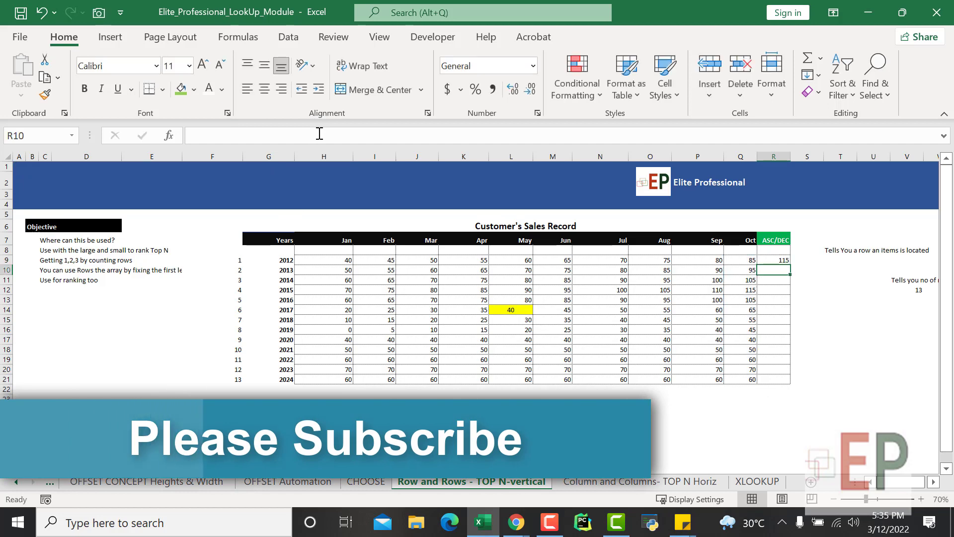
- Compare the LARGE result in R9 with the October values in Q9:Q21
left_click(784, 260)
left_click(748, 260)
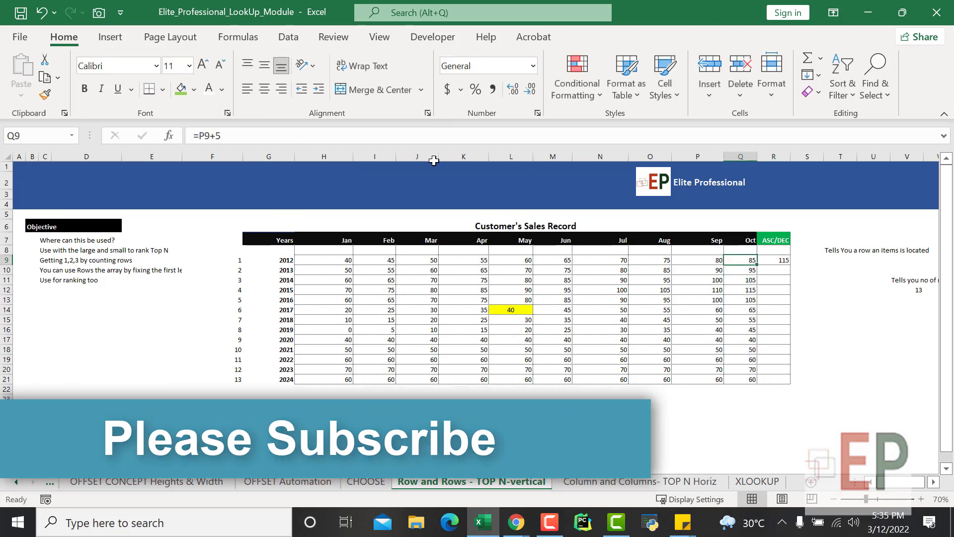
left_click_drag(757, 260, 731, 382)
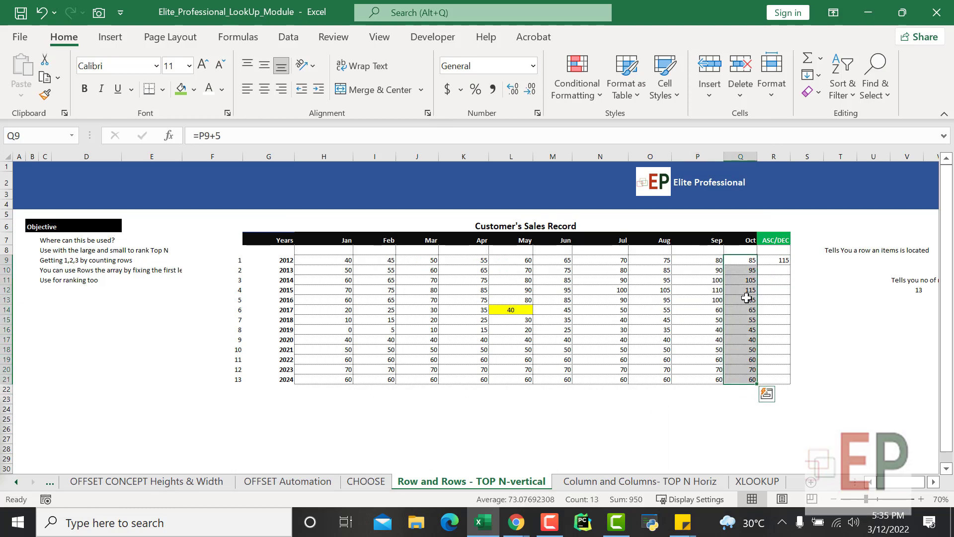
left_click(775, 262)
left_click(747, 286)
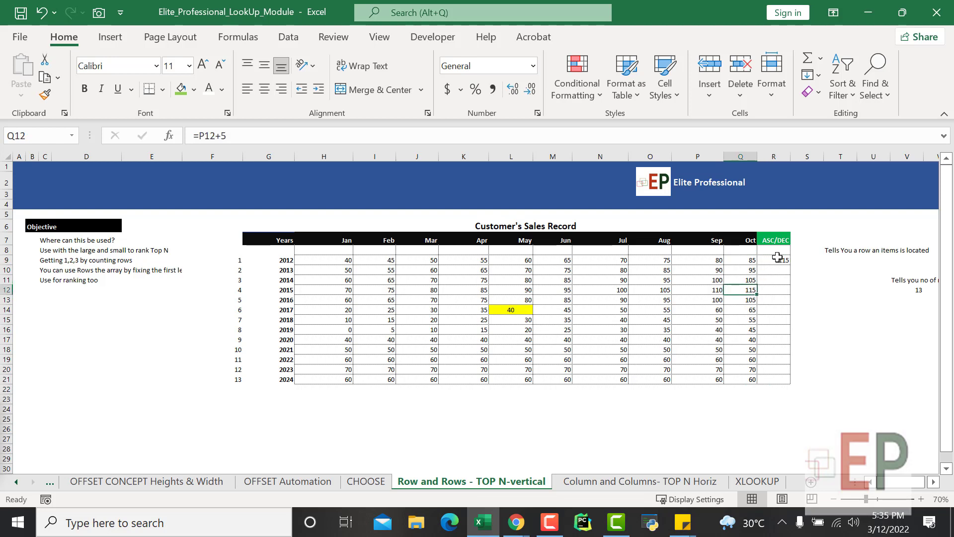
- Fill the LARGE formula from R9 down to R21 and inspect the copied formula in R16
left_click(780, 260)
left_click_drag(789, 265, 773, 385)
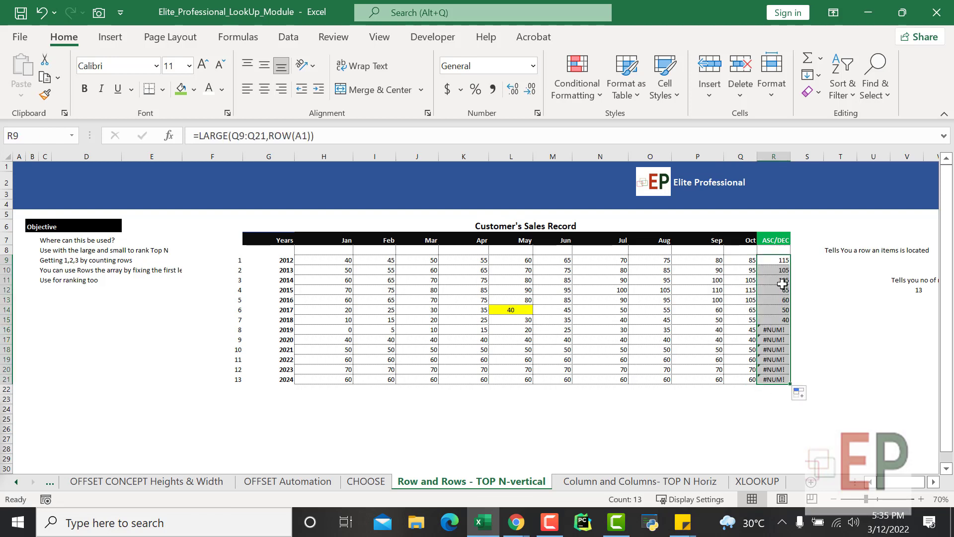
left_click(777, 318)
left_click(778, 329)
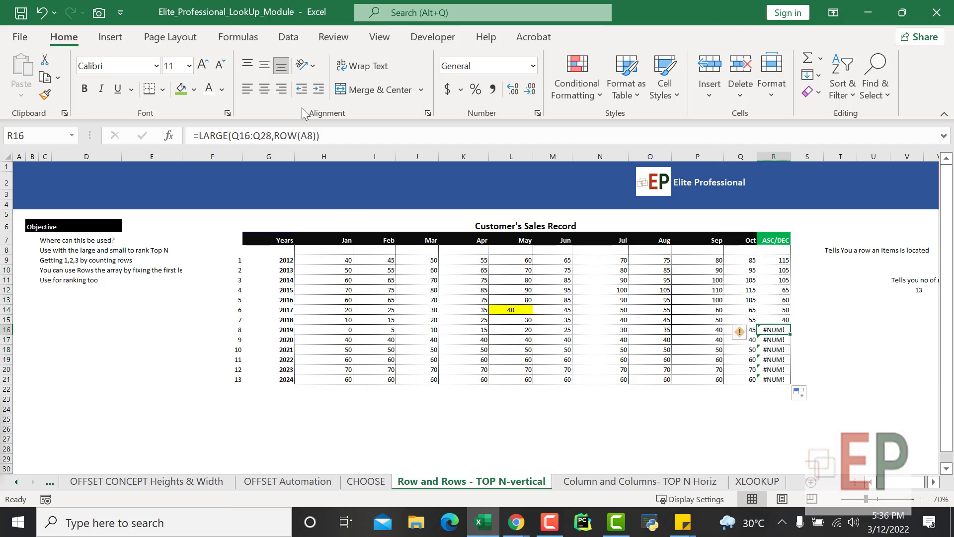
left_click(297, 135)
left_click(837, 371)
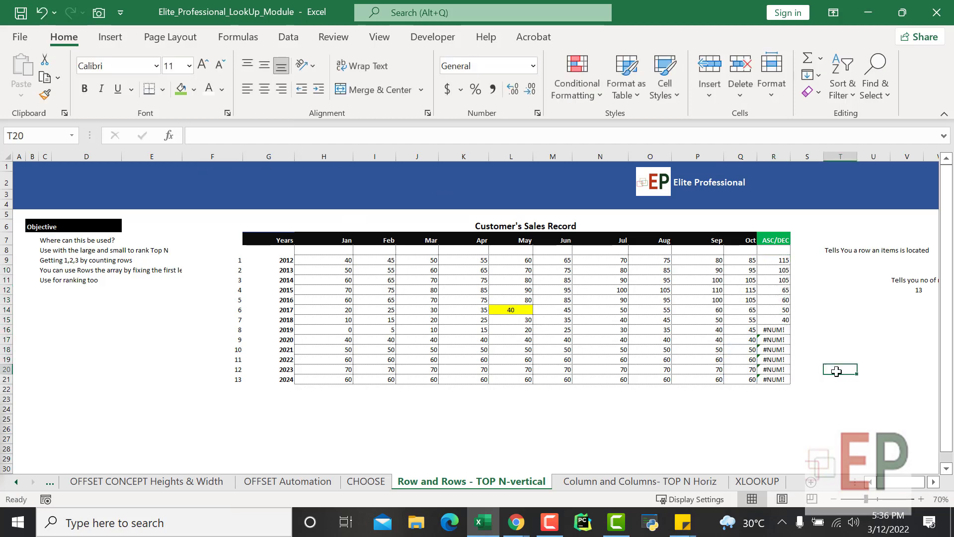
- Lock the array in the R9 formula as the absolute range $Q$9:$Q$21
left_click(778, 260)
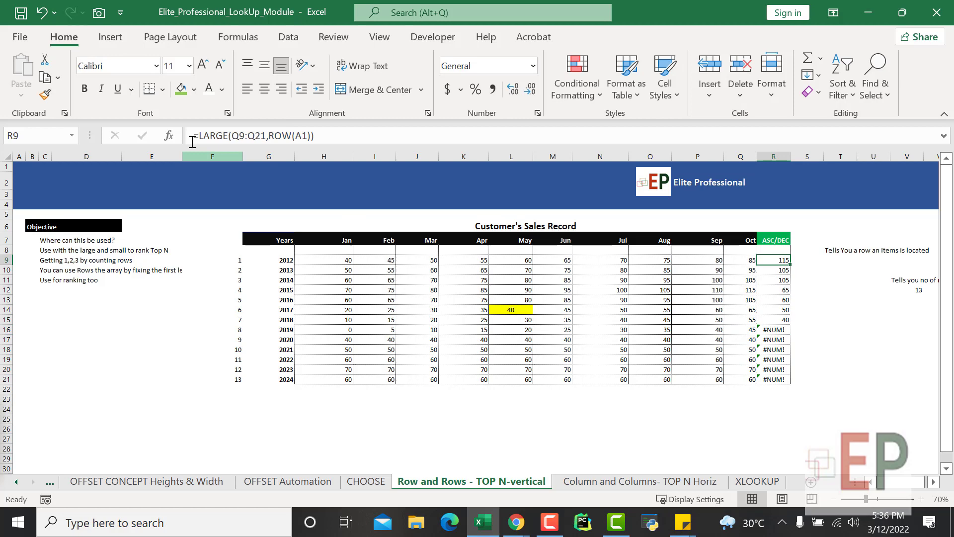
left_click(252, 132)
key("F4")
left_click(245, 135)
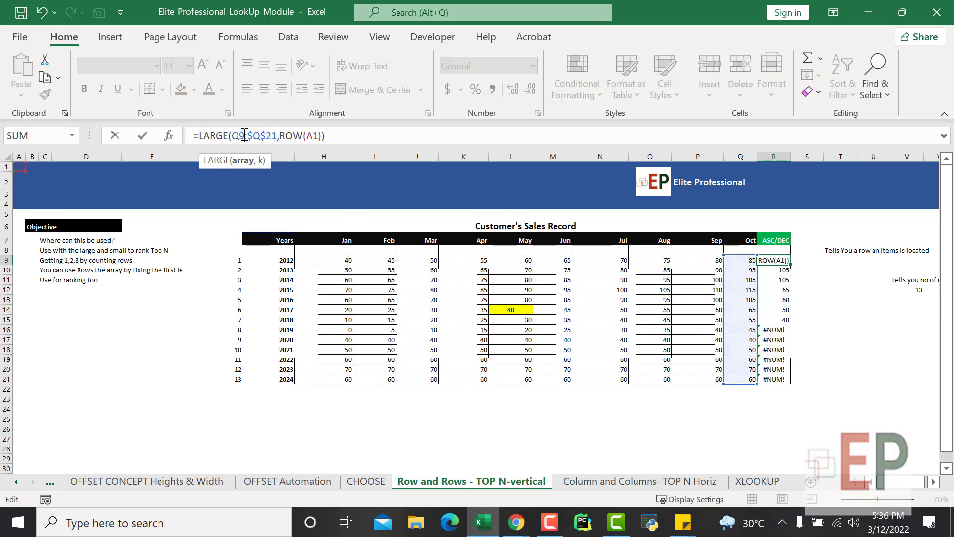
double_click(237, 135)
key("F4")
key("Return")
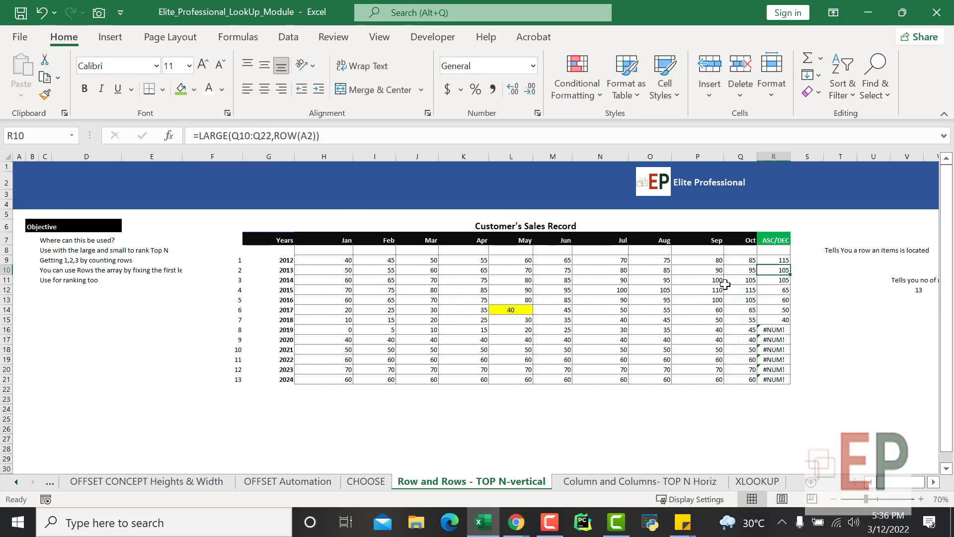
- Fill the R9 formula down to R21 and compare the ranked values with the October column
left_click(788, 259)
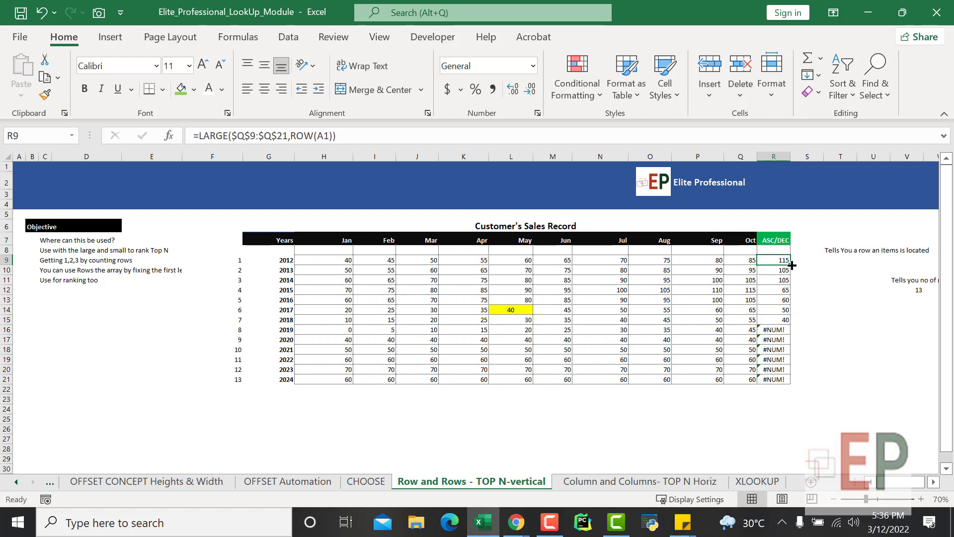
left_click_drag(791, 263, 787, 385)
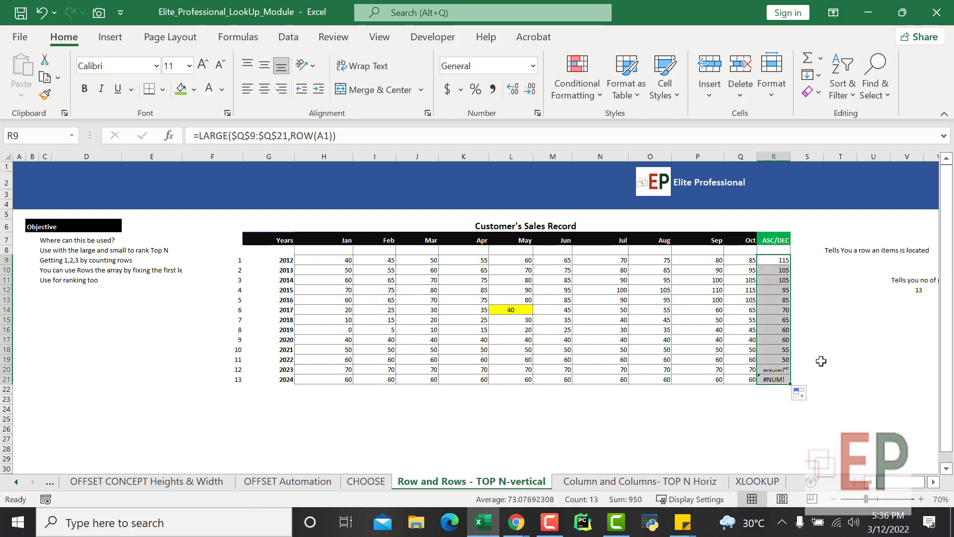
left_click(822, 363)
left_click(738, 419)
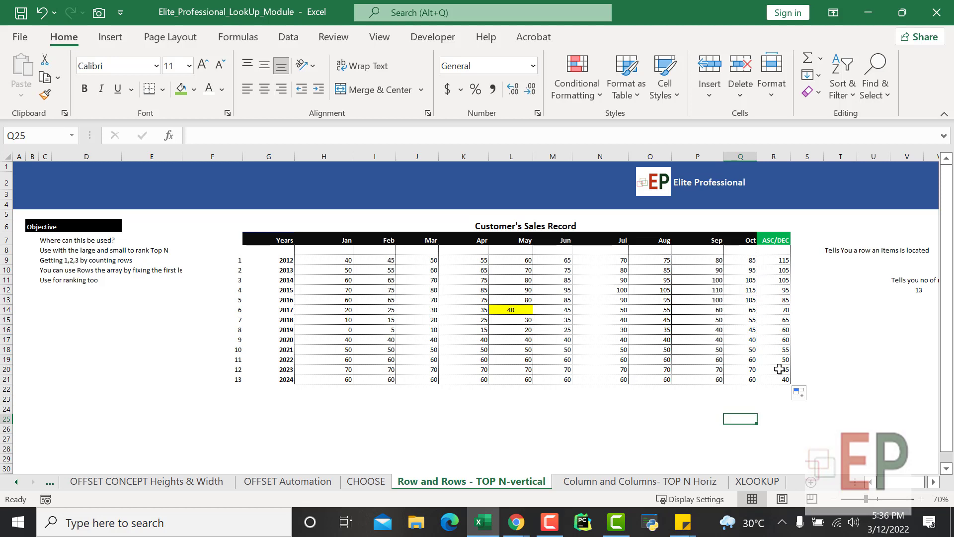
left_click(779, 261)
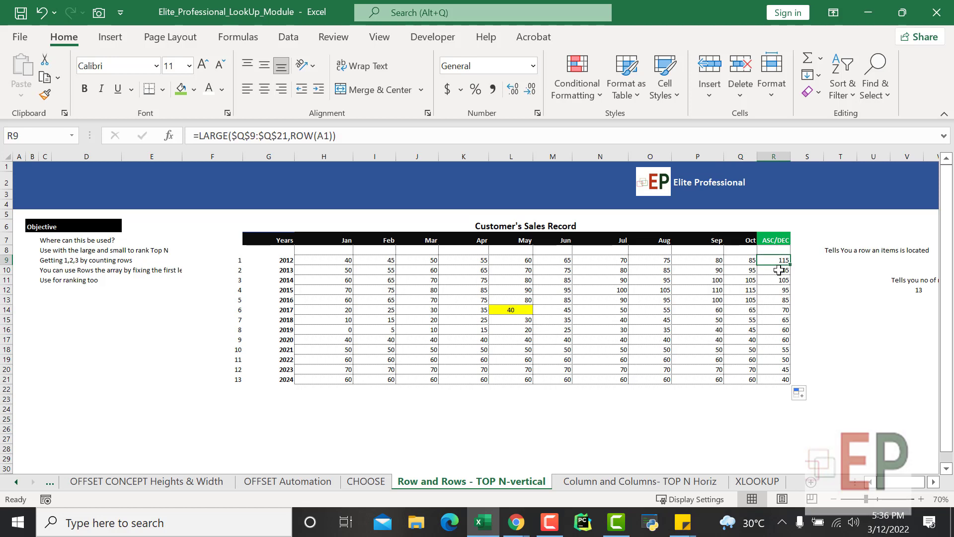
left_click(744, 261)
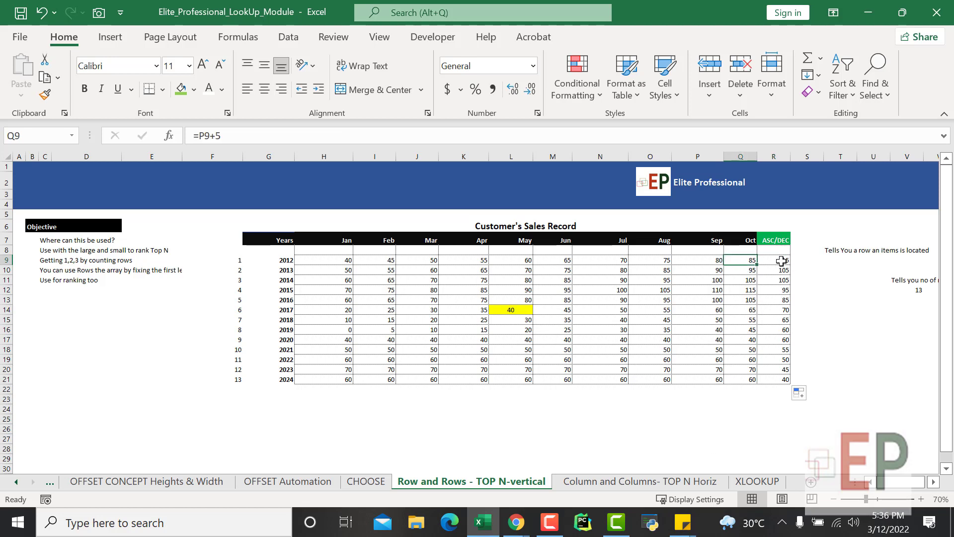
left_click(782, 259)
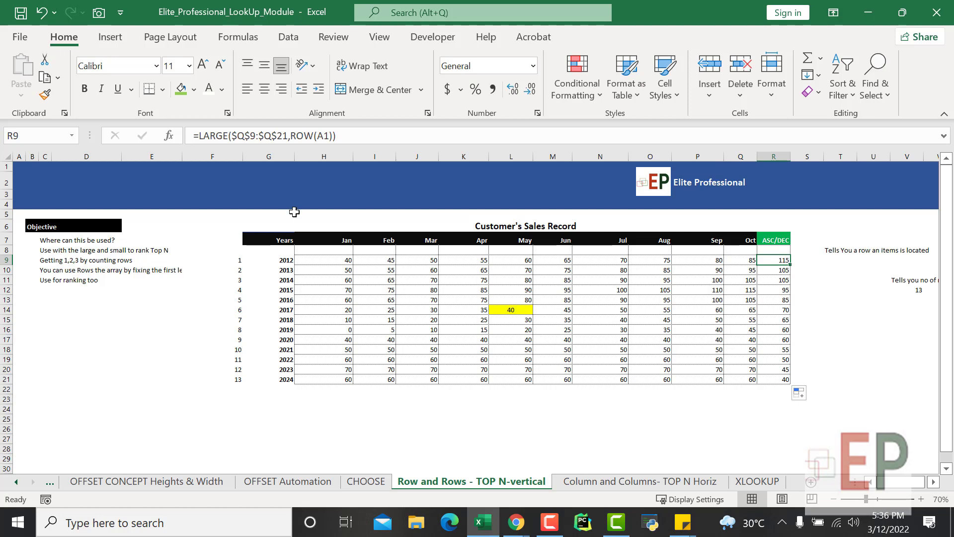
left_click(834, 279)
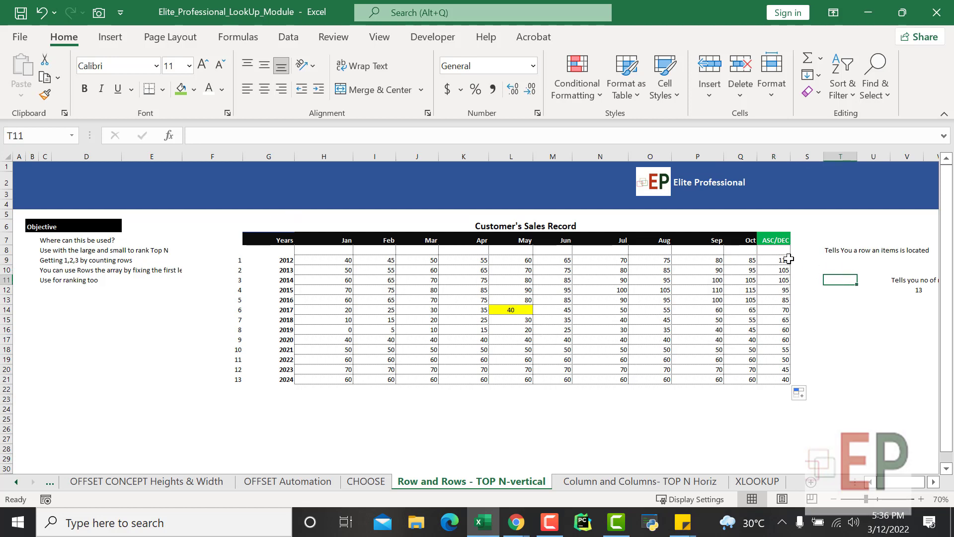
- Move the ASC/DEC column from R7:R21 one column over to S7:S21, apart from the sales table
left_click_drag(773, 235, 776, 381)
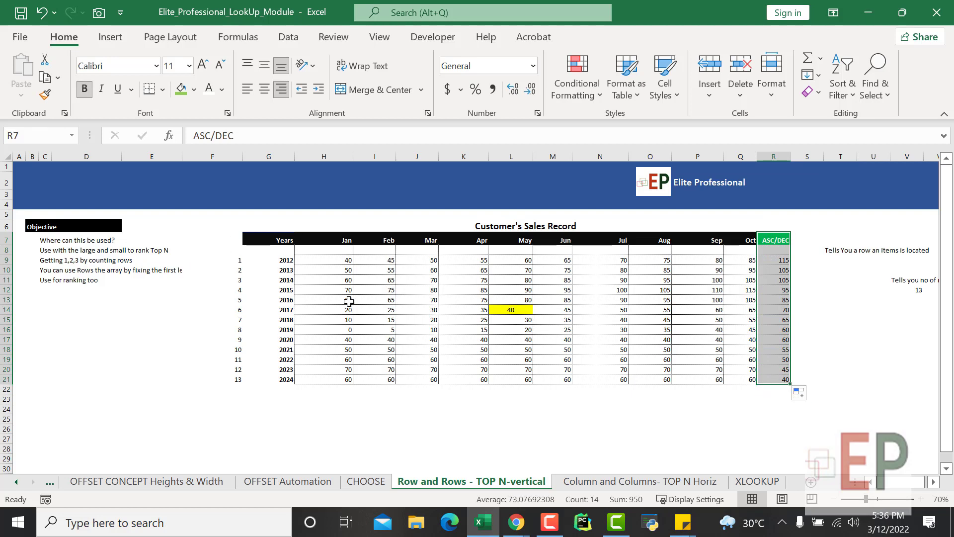
left_click_drag(792, 287, 825, 286)
left_click(748, 430)
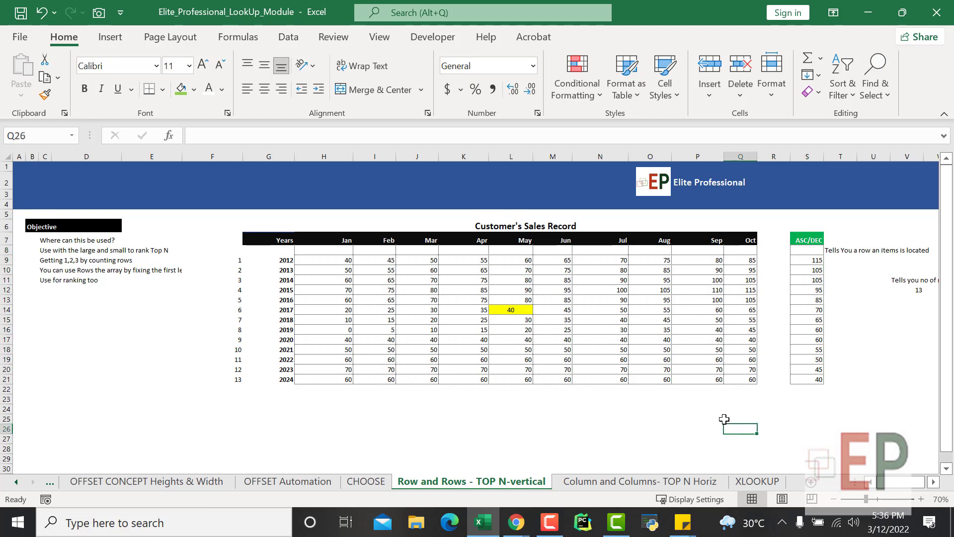
- Replace LARGE with SMALL in the S9 formula, keeping the $Q$9:$Q$21 array and the ROW(A1) argument
left_click(808, 262)
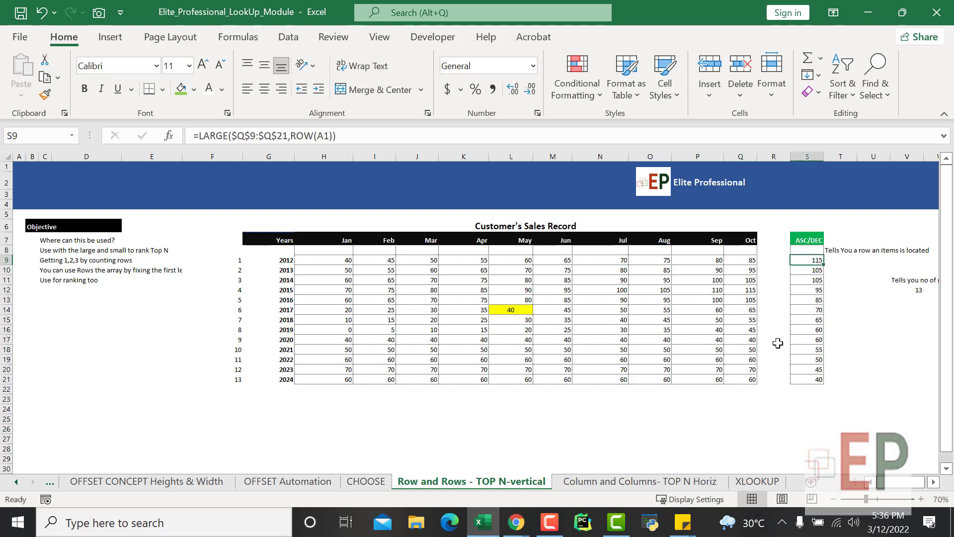
left_click(229, 136)
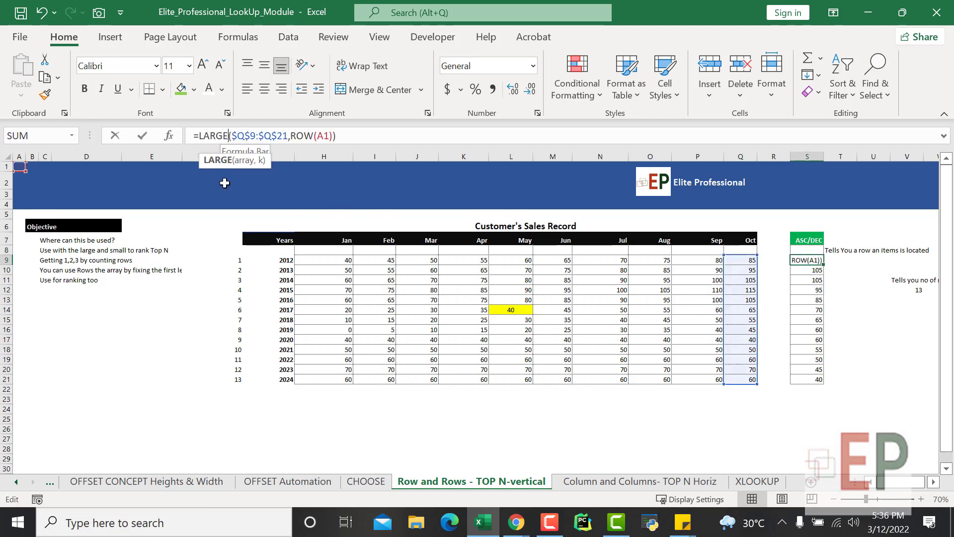
key("BackSpace")
key("BackSpace")
key("BackSpace")
key("BackSpace")
key("BackSpace")
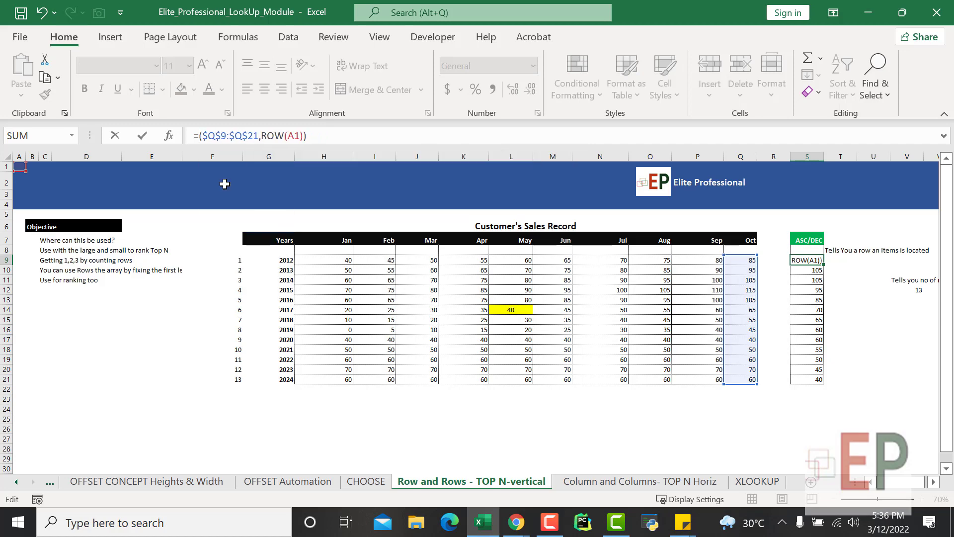
type("SMALL")
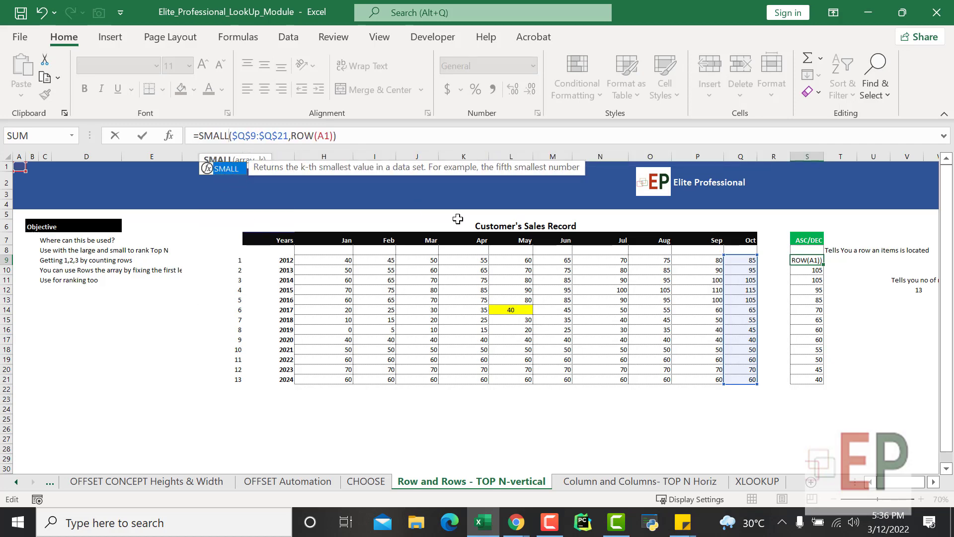
key("Return")
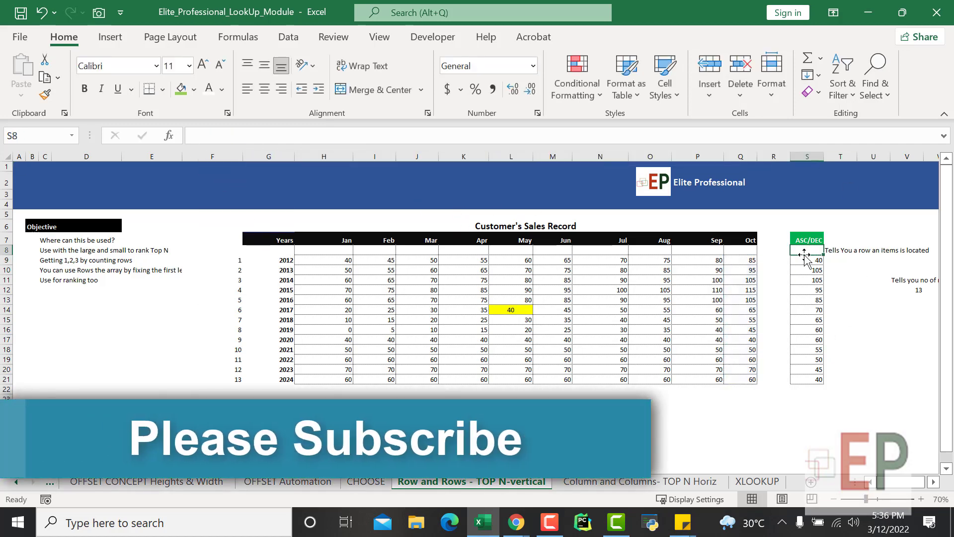
- Fill the SMALL formula from S9 down to S21 and inspect the formulas in S21 and S9
left_click(804, 258)
left_click_drag(825, 265, 817, 379)
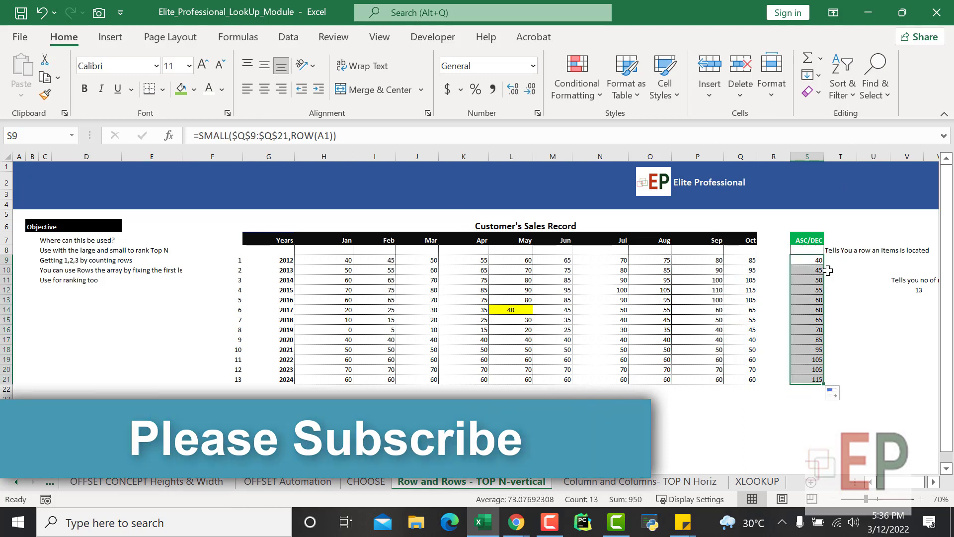
left_click(819, 262)
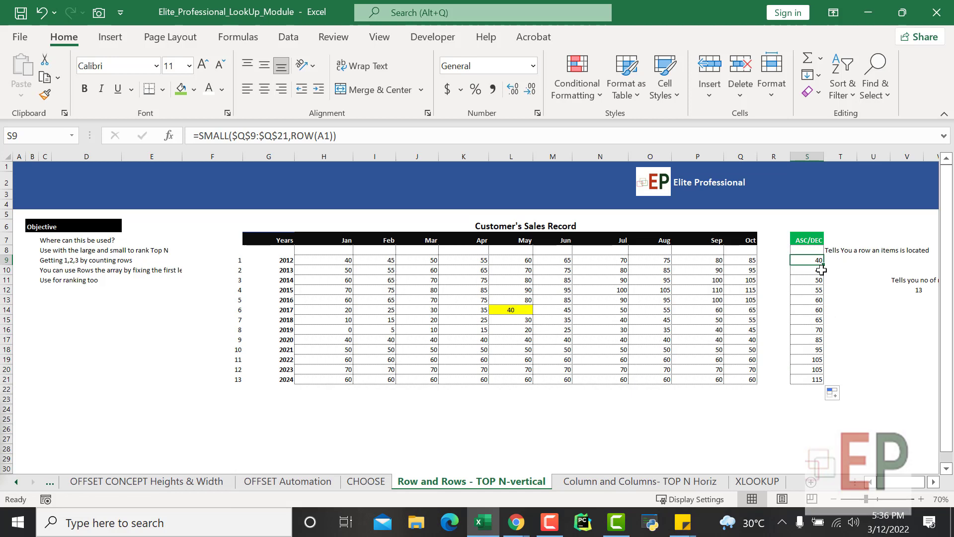
left_click(815, 378)
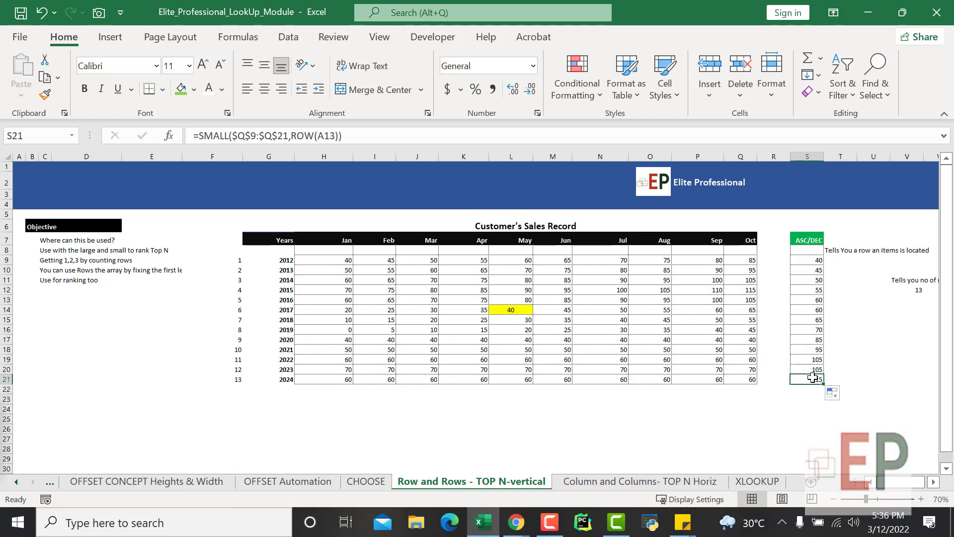
left_click(802, 407)
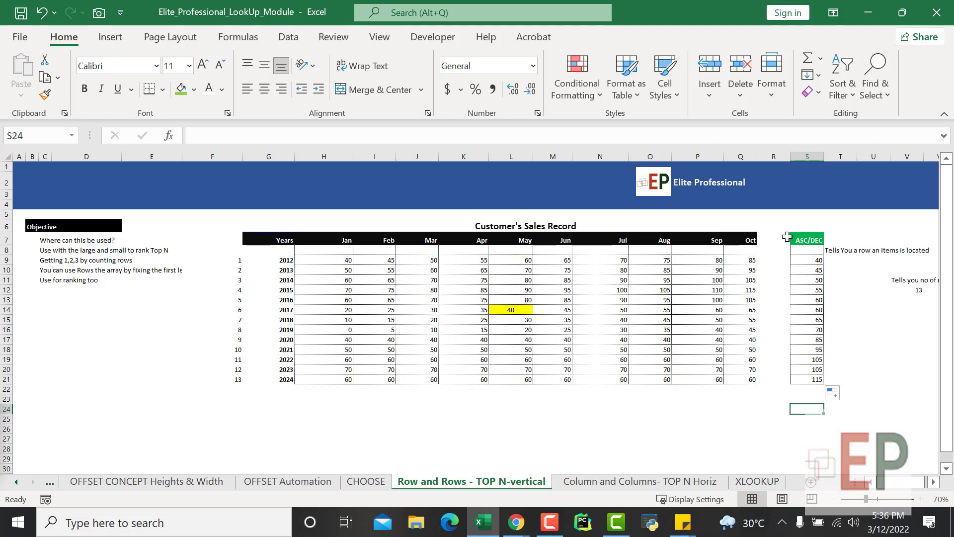
left_click(806, 259)
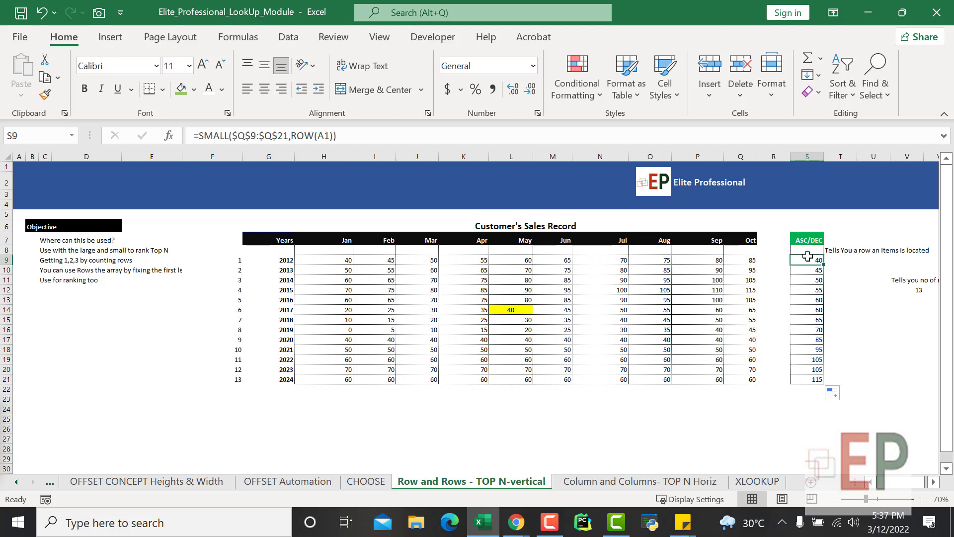
left_click(273, 136)
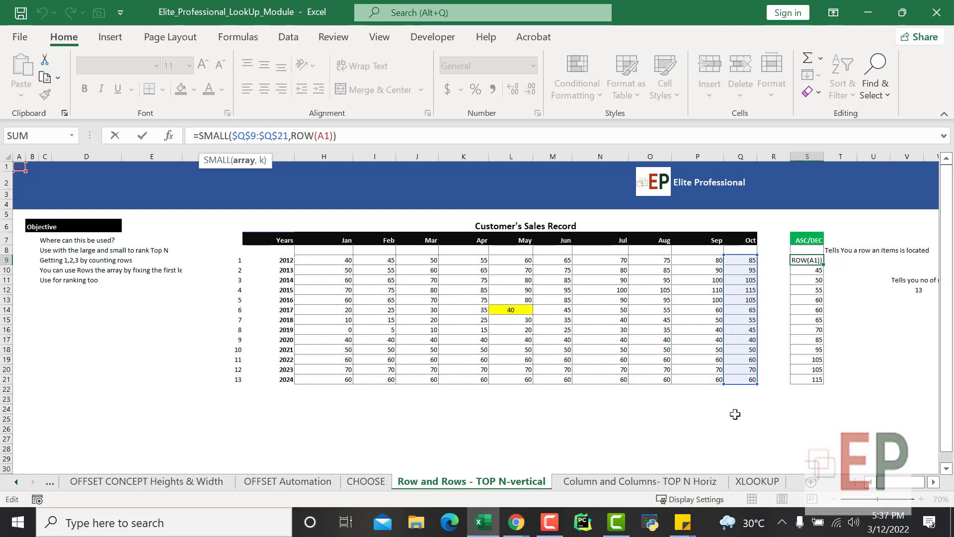
key("Return")
left_click(848, 271)
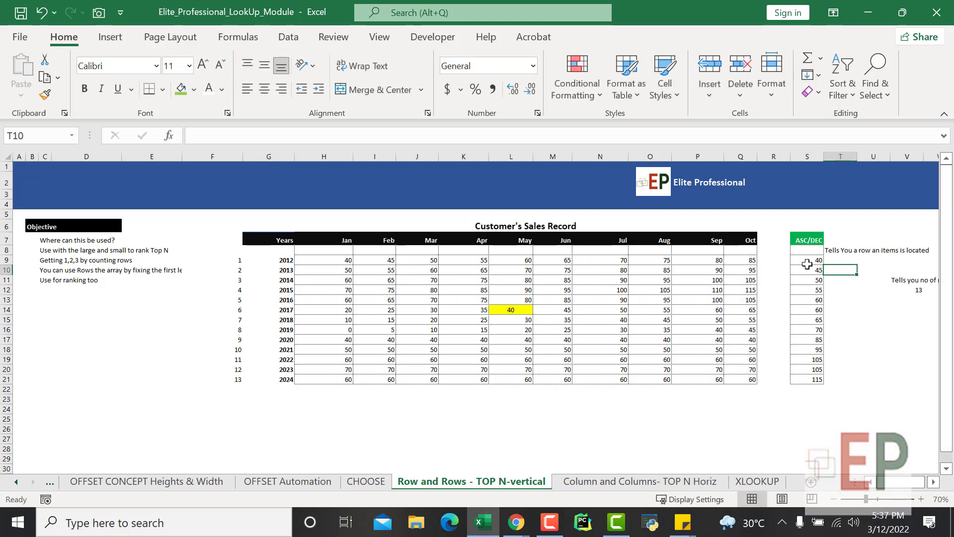
- Delete the note in T8 about telling which row an item is located in
left_click(807, 264)
left_click(831, 252)
key("Delete")
left_click(862, 297)
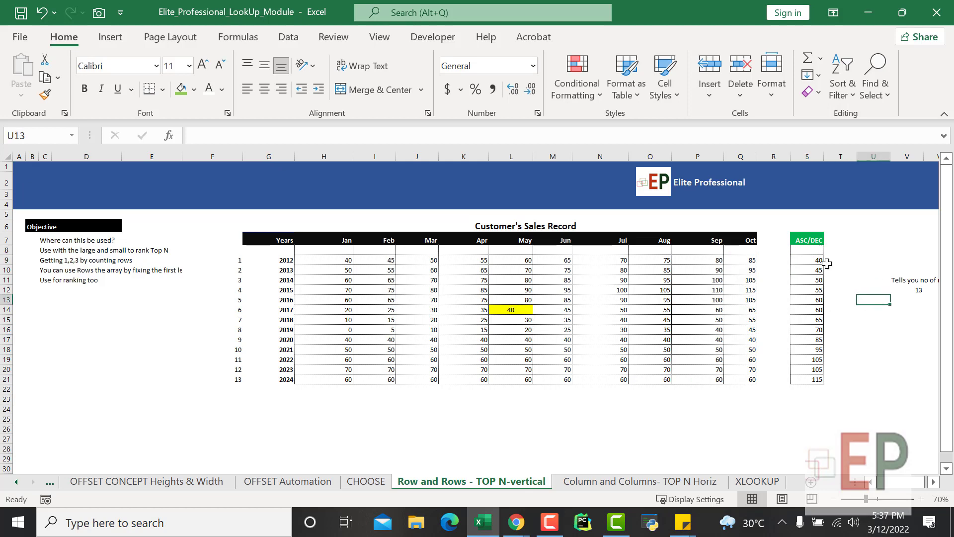
- Begin a new LARGE formula in S9 with the October values locked as the array $Q$9:$Q$21
left_click(817, 260)
type("=")
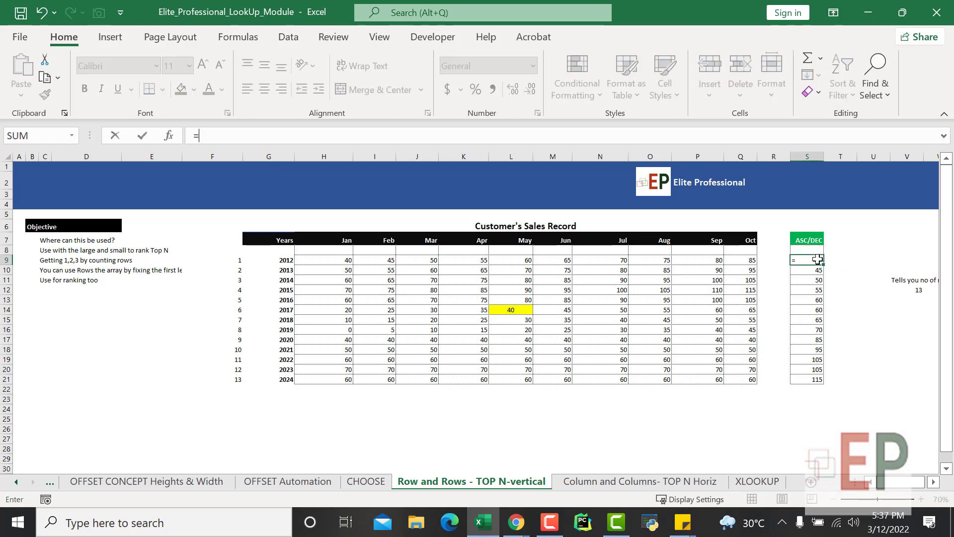
type("lar")
key("Tab")
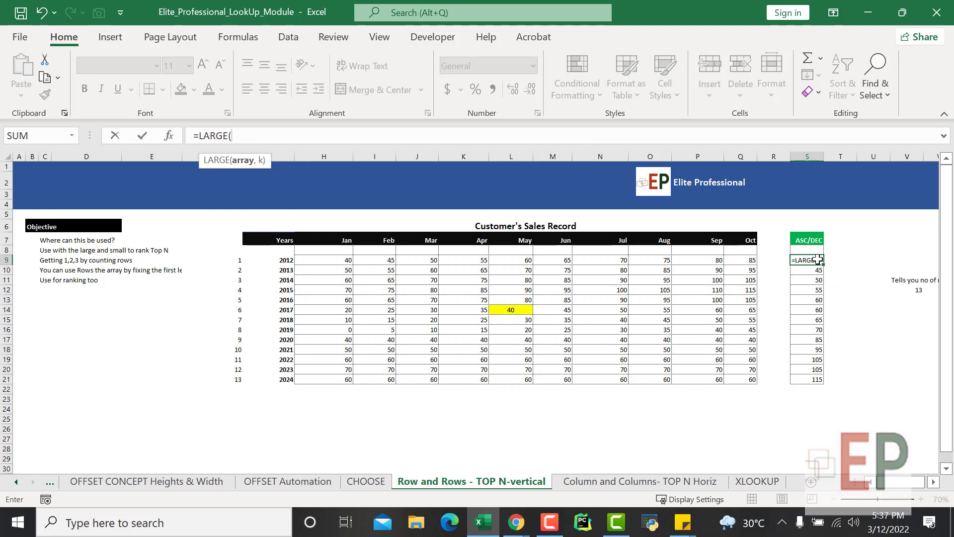
left_click_drag(749, 261, 734, 374)
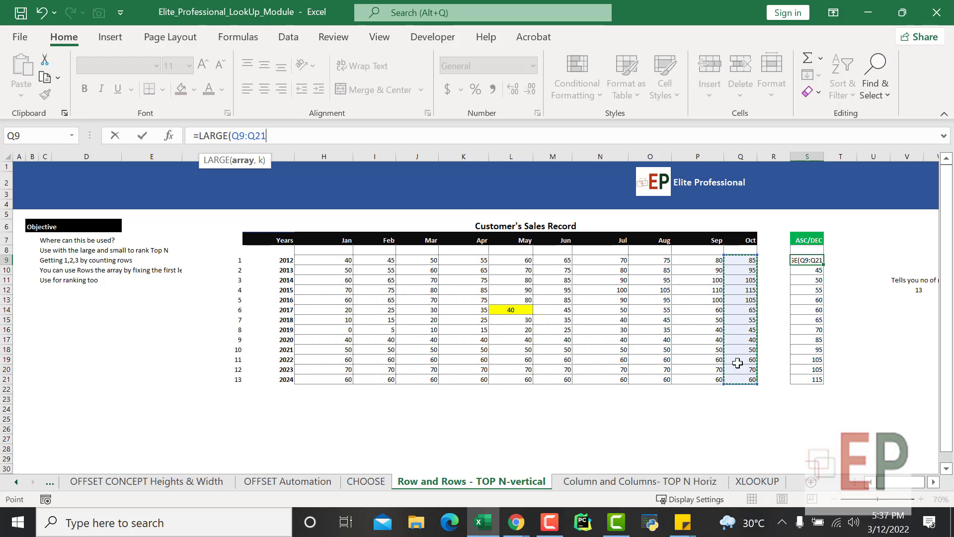
key("F4")
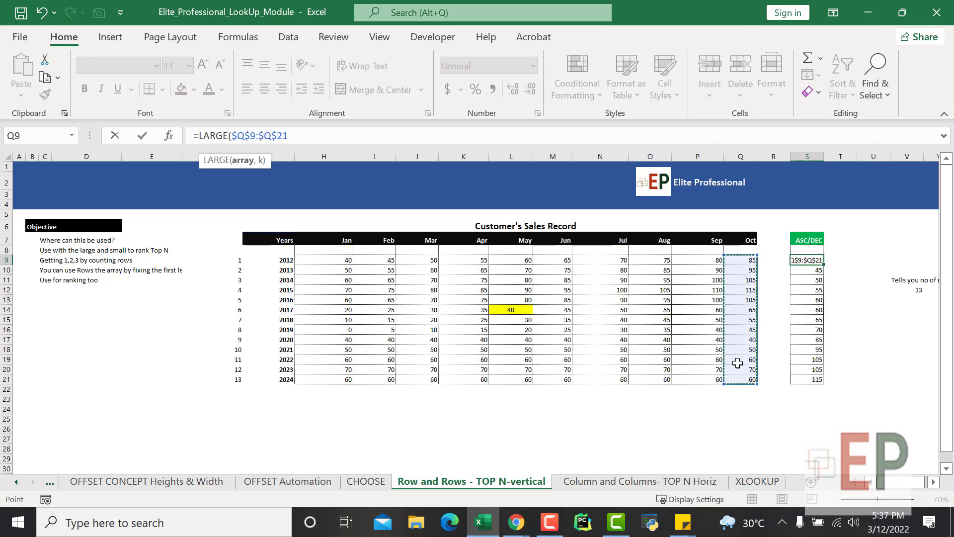
type(",")
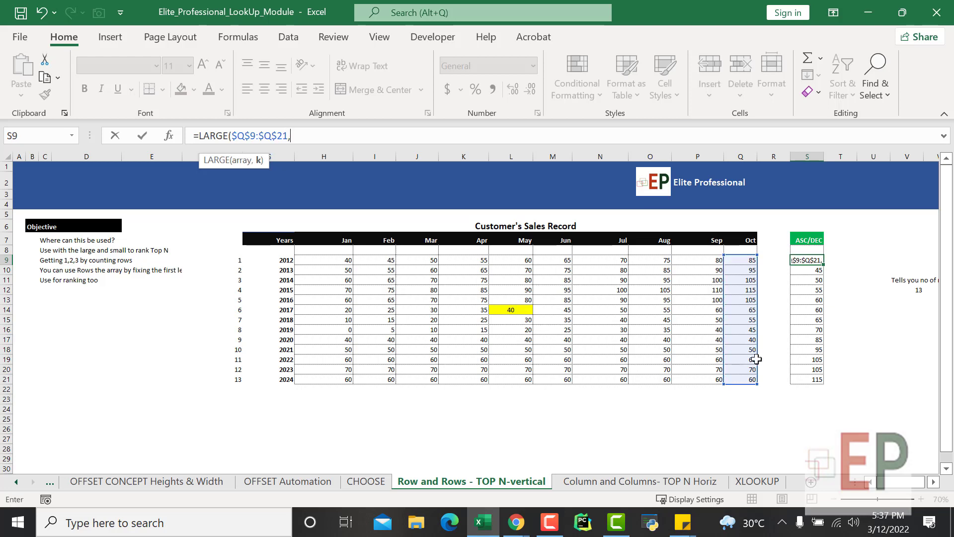
- Complete the S9 formula with ROW(T9)-ROW(T8) as the k argument of LARGE
left_click(833, 260)
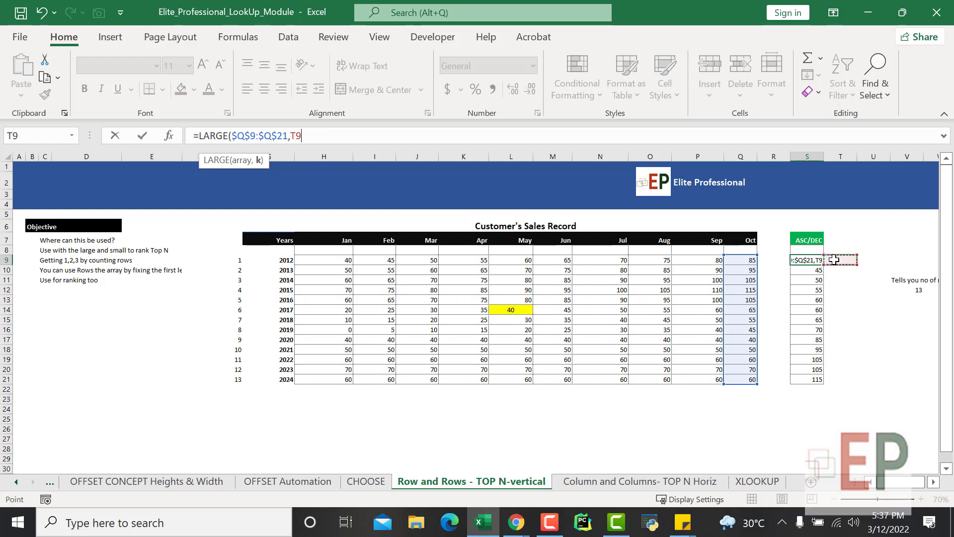
key("BackSpace")
key("BackSpace")
type("r")
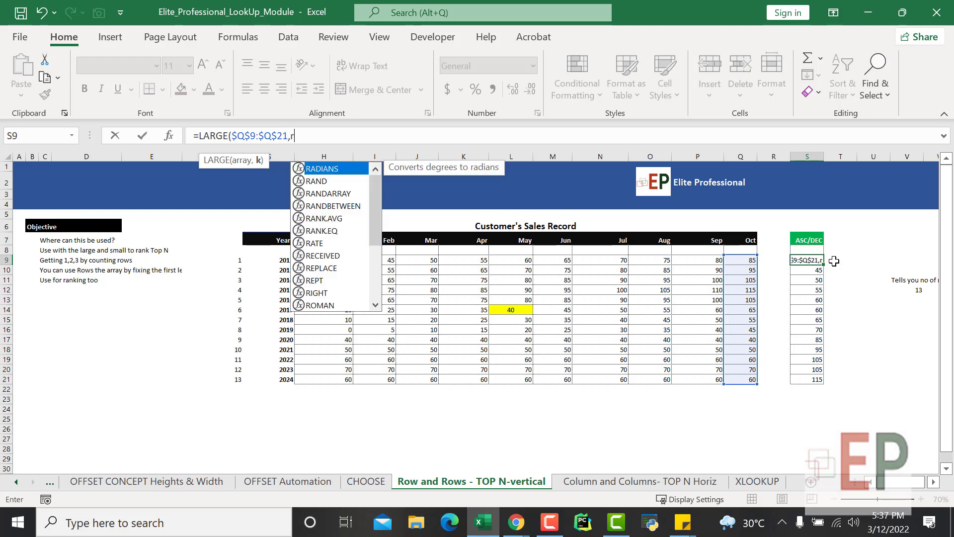
type("ow")
key("Tab")
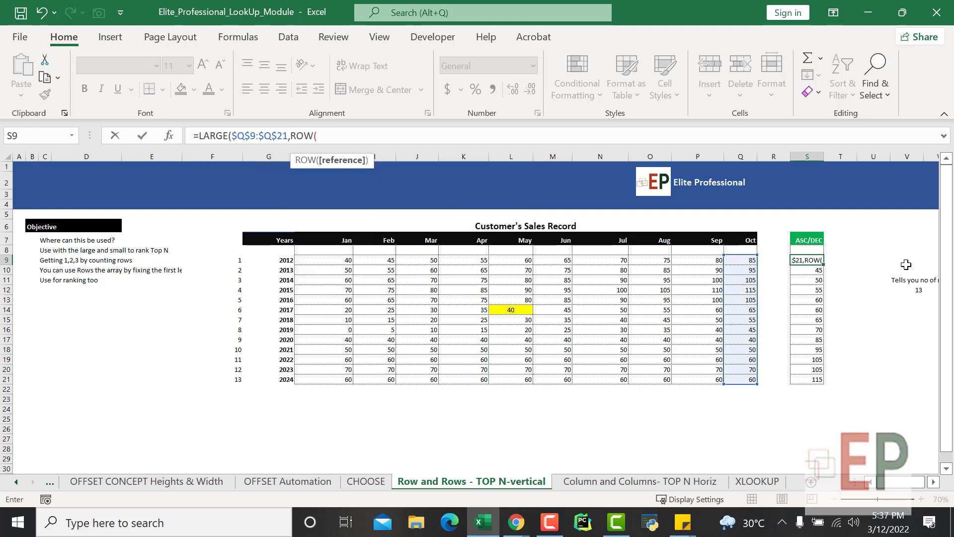
left_click(835, 258)
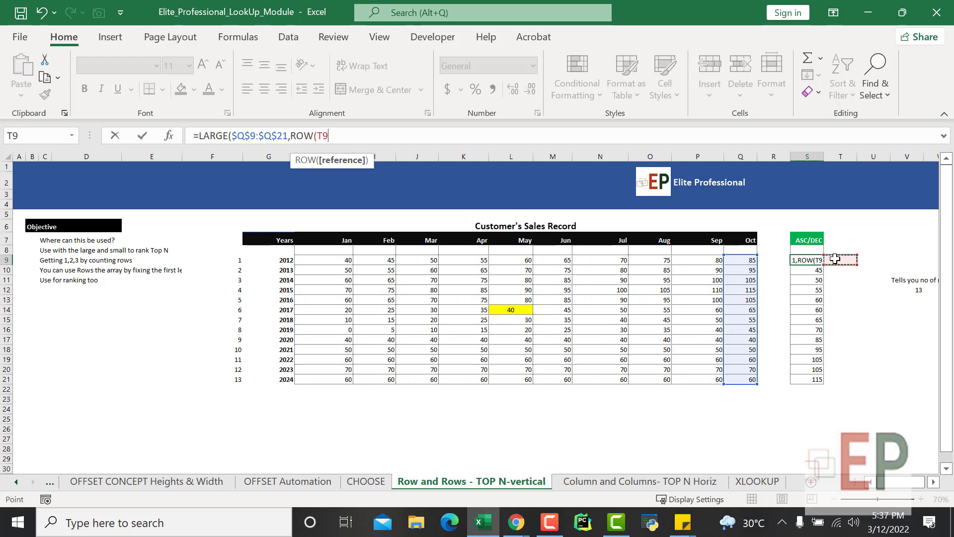
type(")")
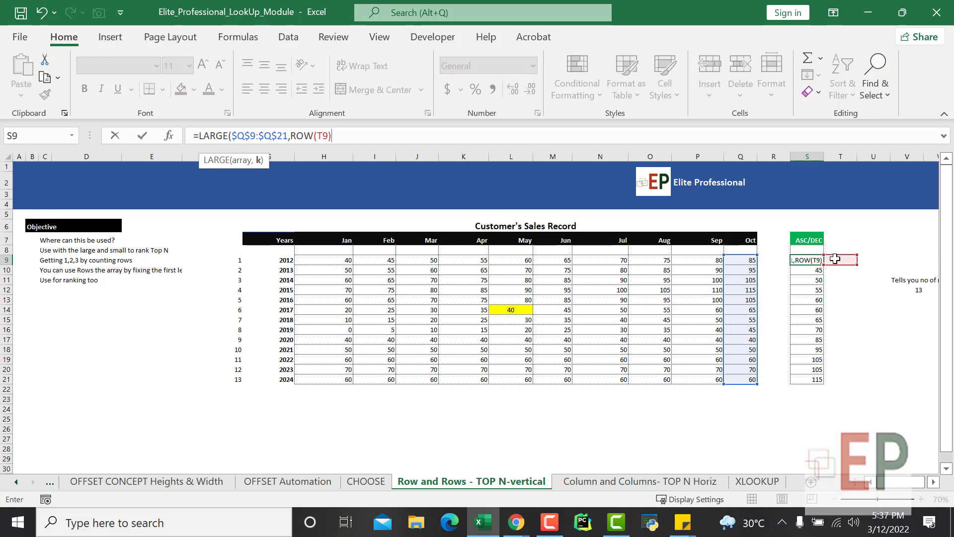
type("-ROW(")
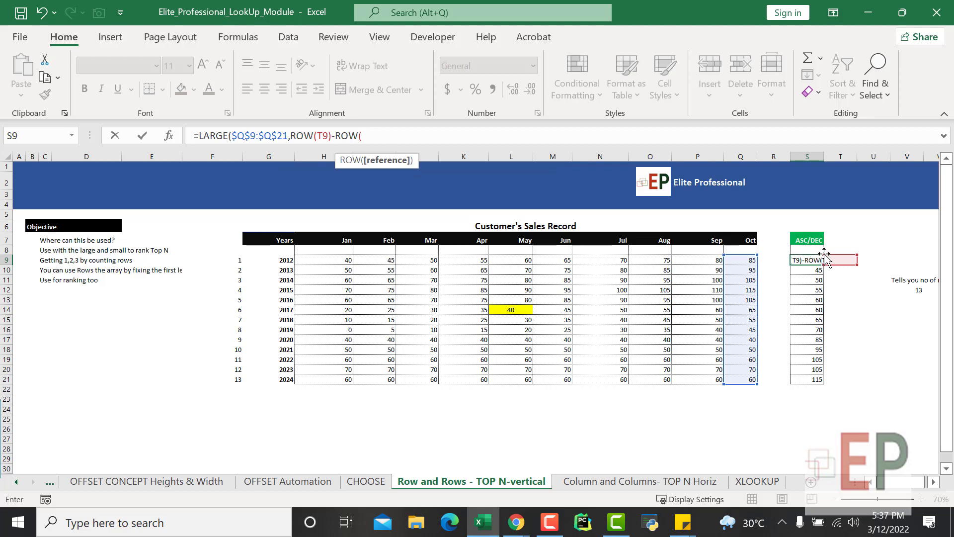
left_click(843, 249)
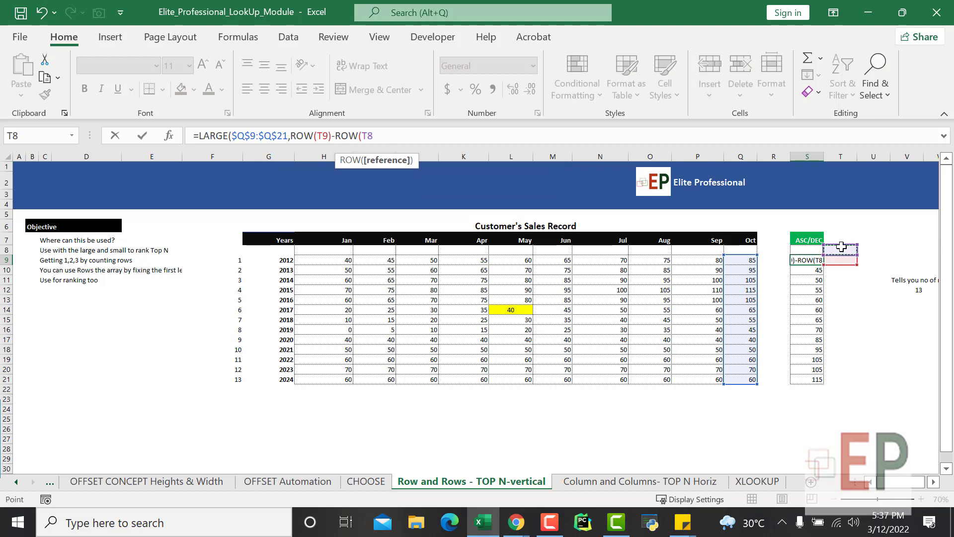
type(")")
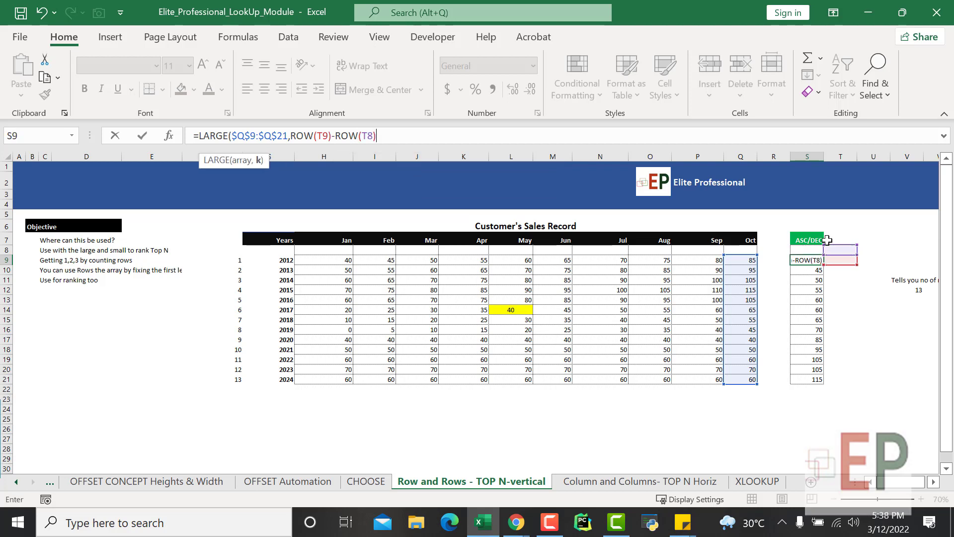
key("Return")
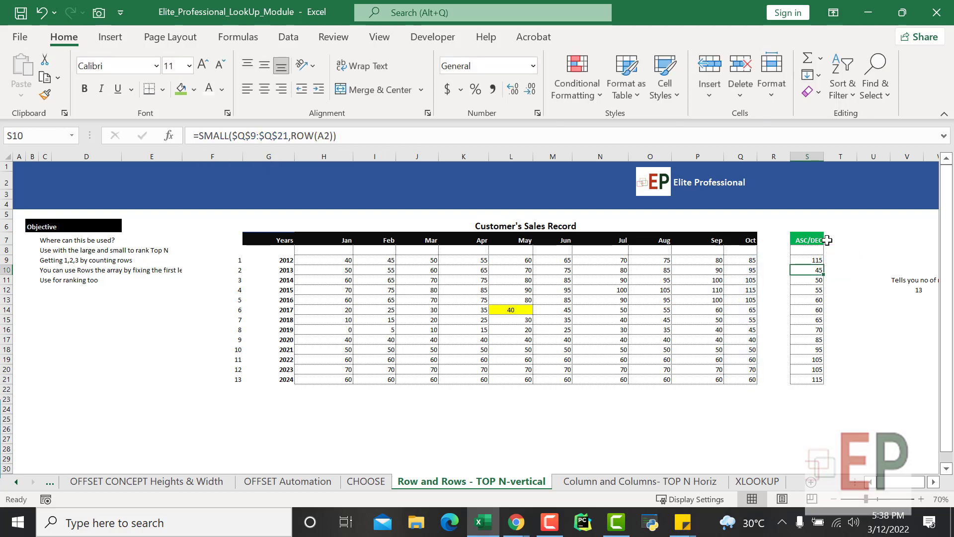
- Fill the S9 formula down to S21 and inspect the ROW subtraction in S9
left_click(815, 261)
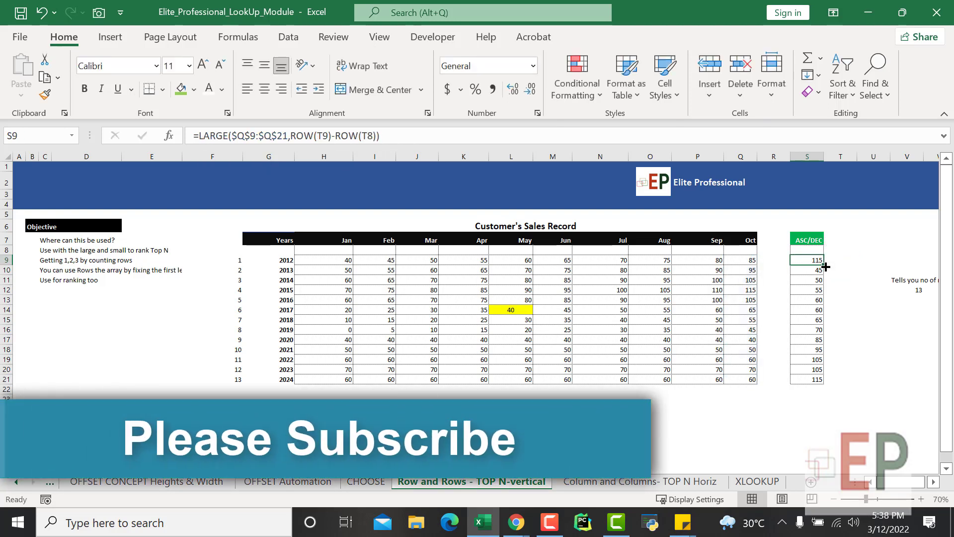
left_click_drag(823, 265, 814, 382)
left_click(810, 259)
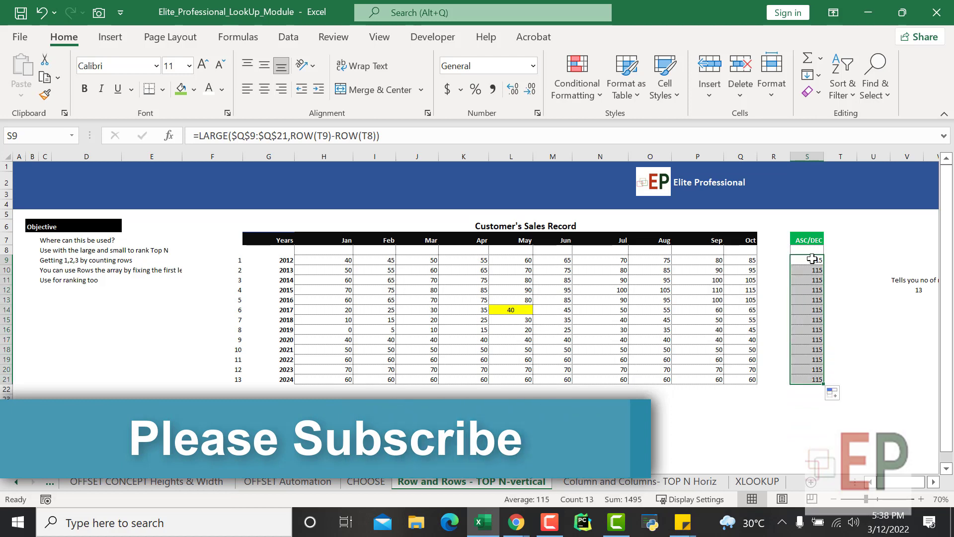
left_click(342, 140)
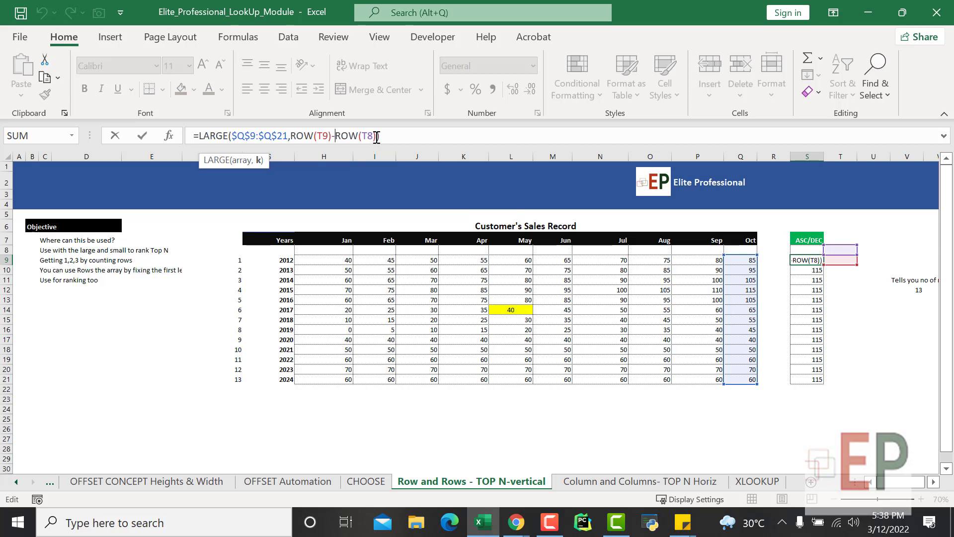
key("Return")
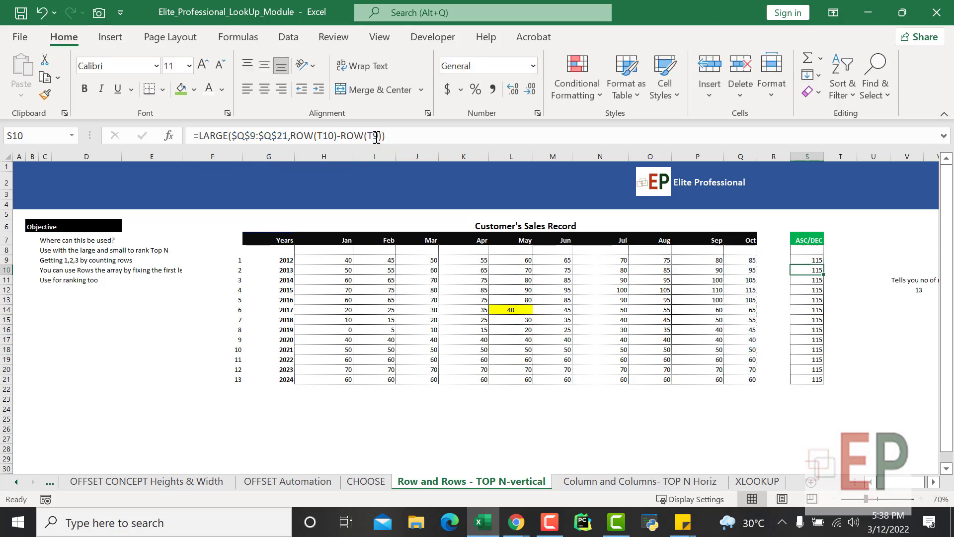
- Examine the copied formulas from S10 to S13 to see how both ROW references shift
left_click(355, 133)
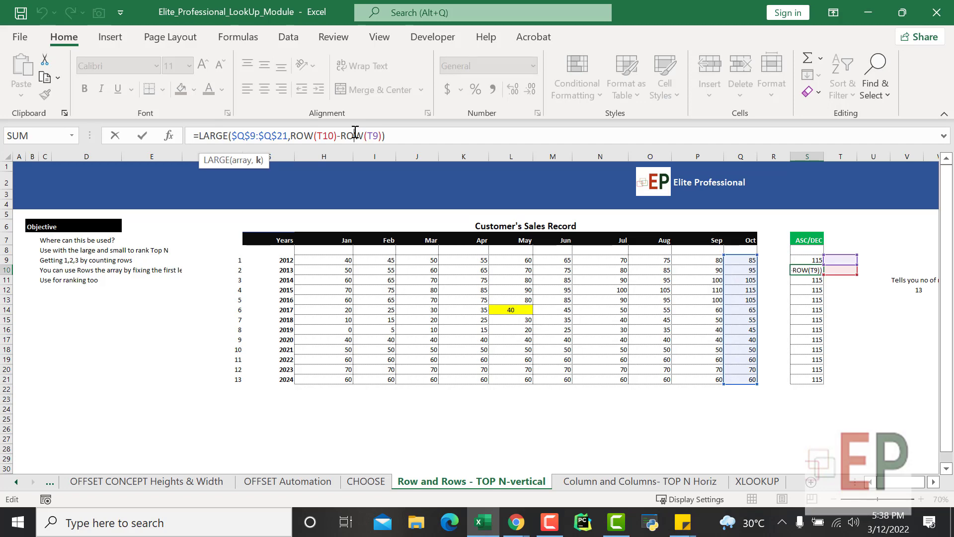
key("Return")
left_click(355, 134)
key("Return")
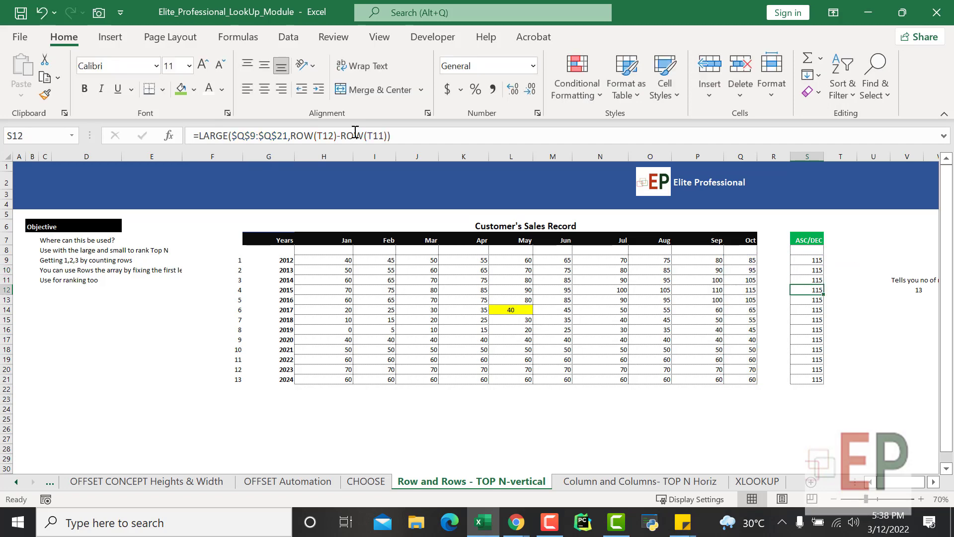
key("Return")
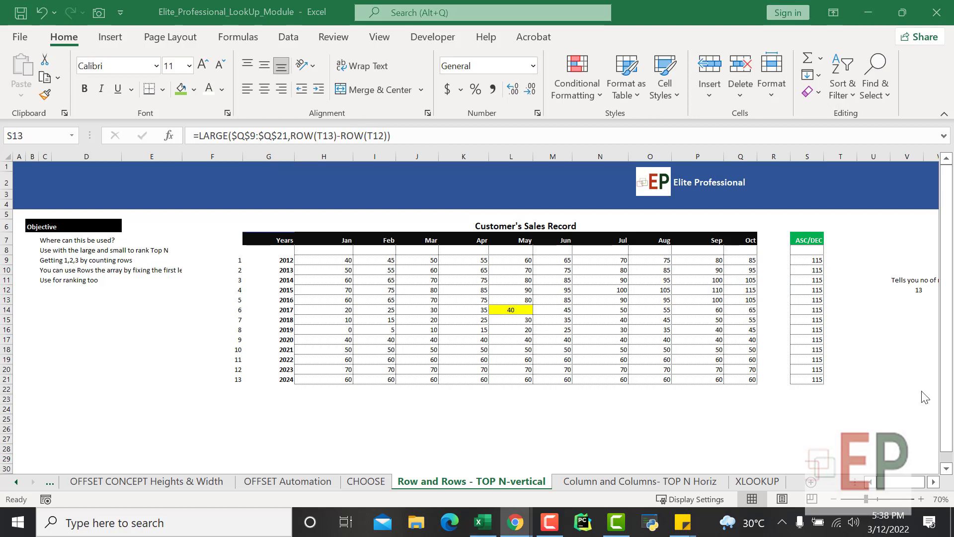
left_click(822, 399)
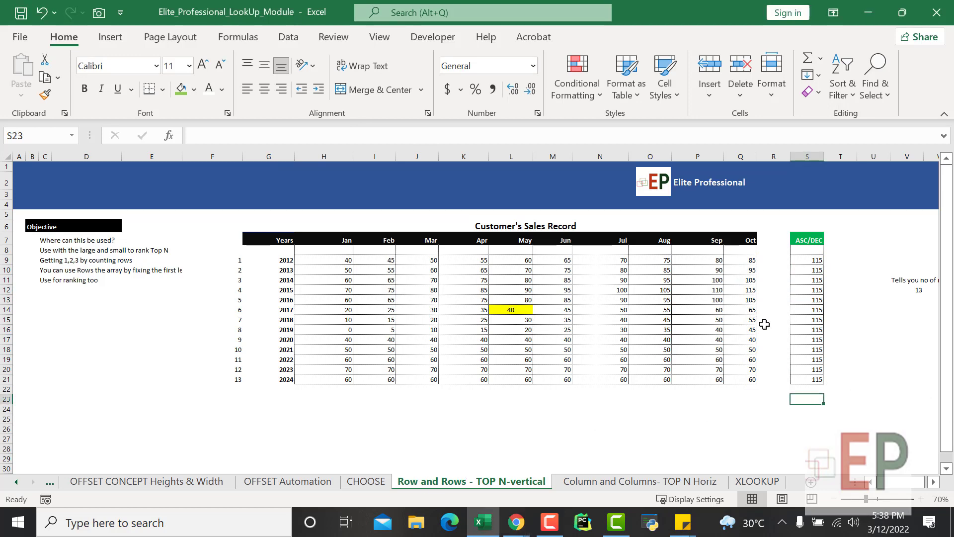
- Review the S9 formula against the results repeated down the ranking column to S21
left_click(810, 261)
left_click(814, 270)
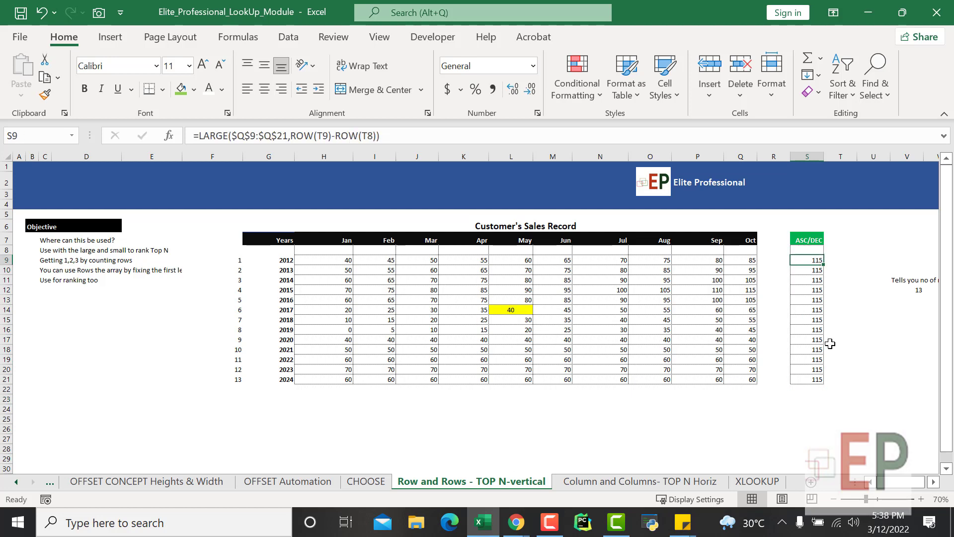
left_click(829, 369)
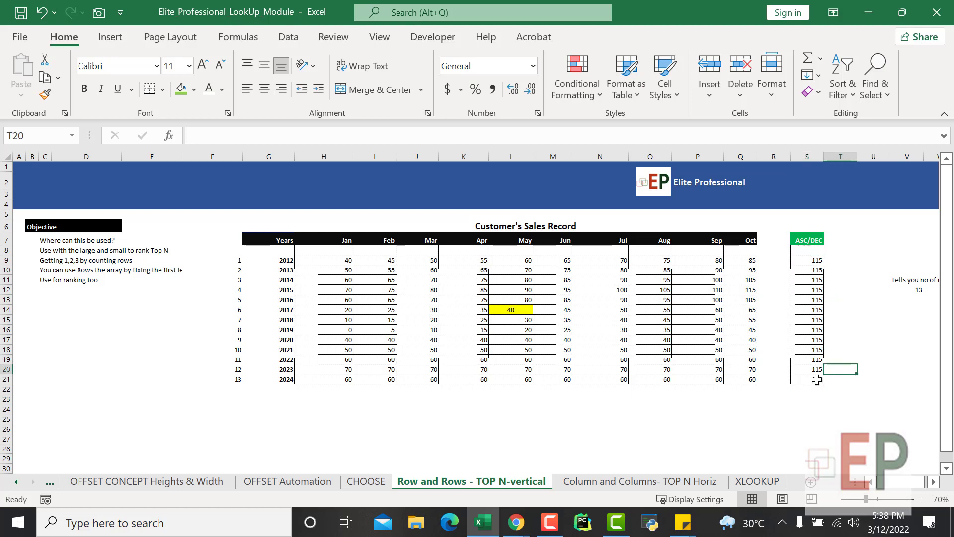
left_click(811, 260)
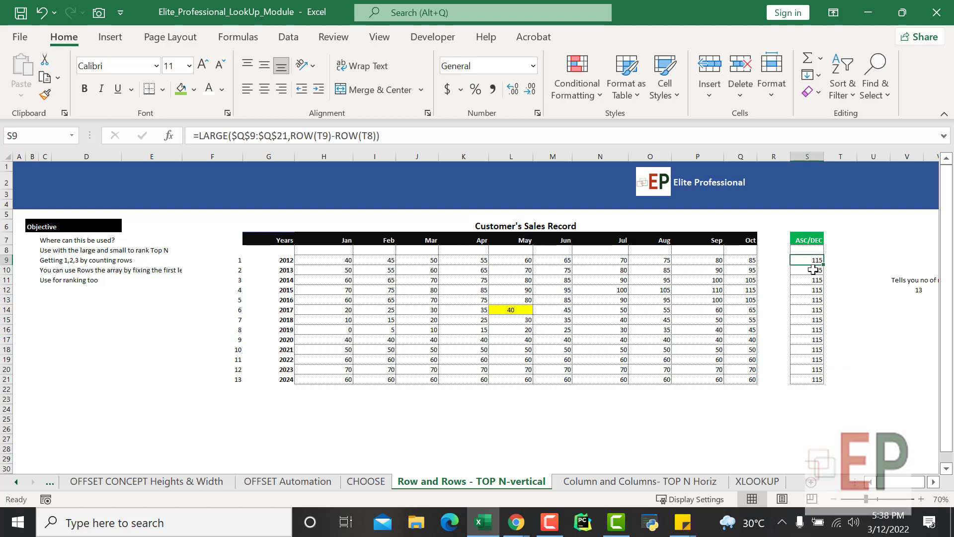
left_click(323, 140)
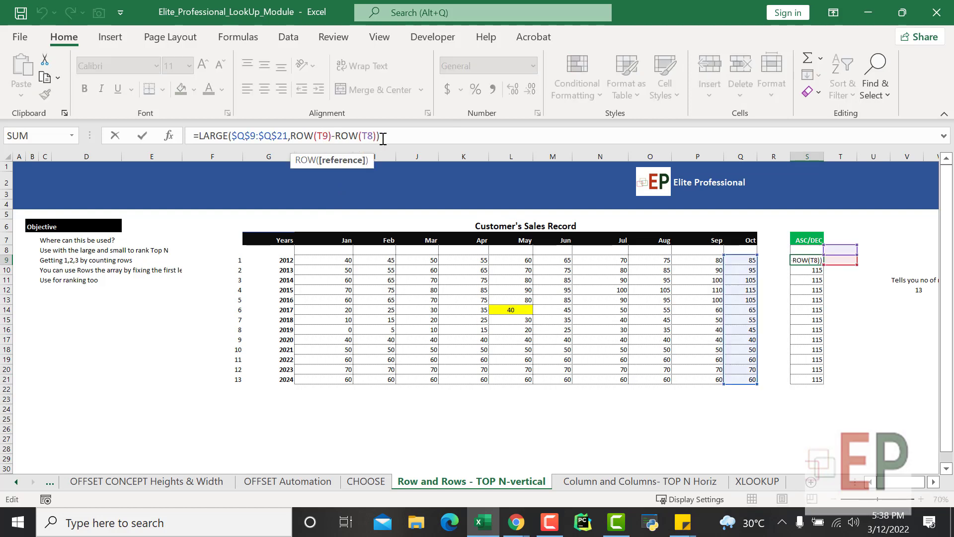
left_click_drag(398, 135, 316, 136)
key("BackSpace")
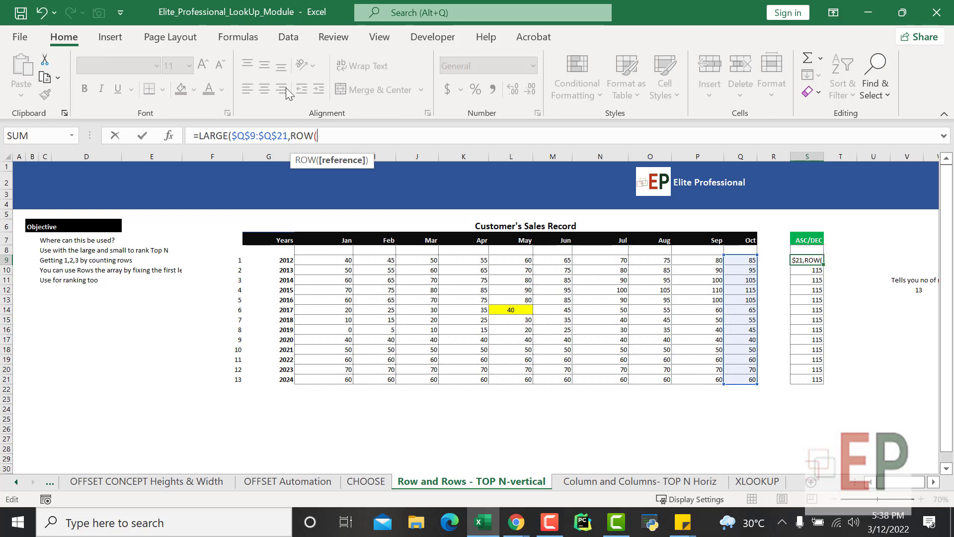
type("s")
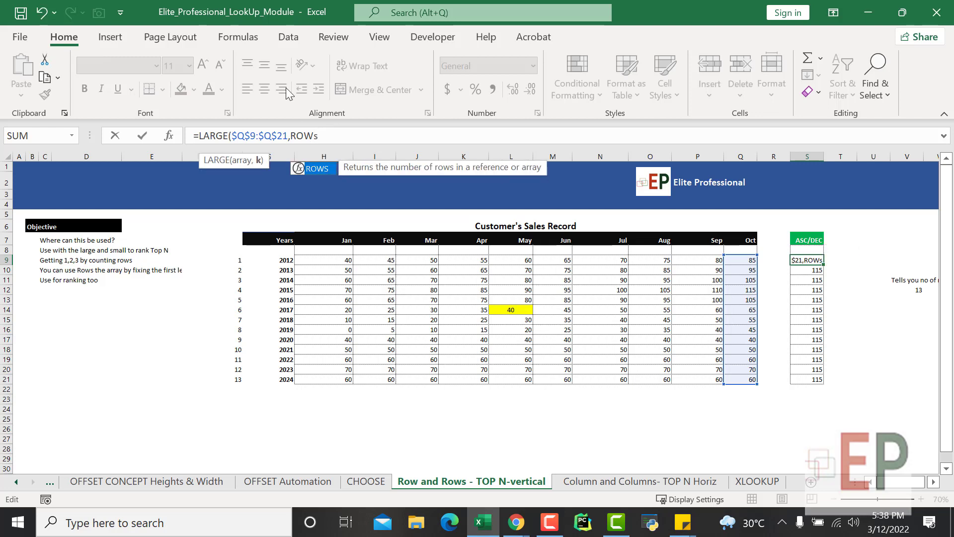
key("Tab")
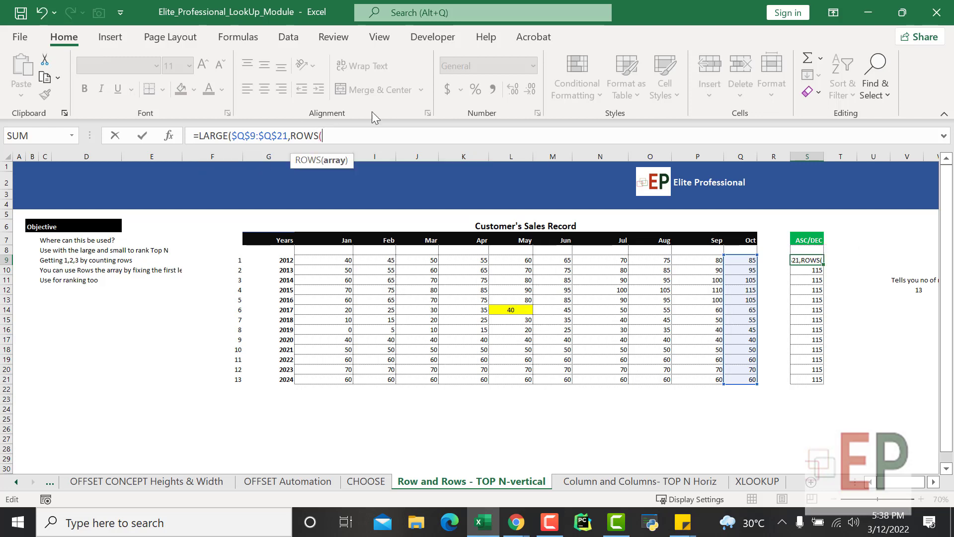
left_click(835, 254)
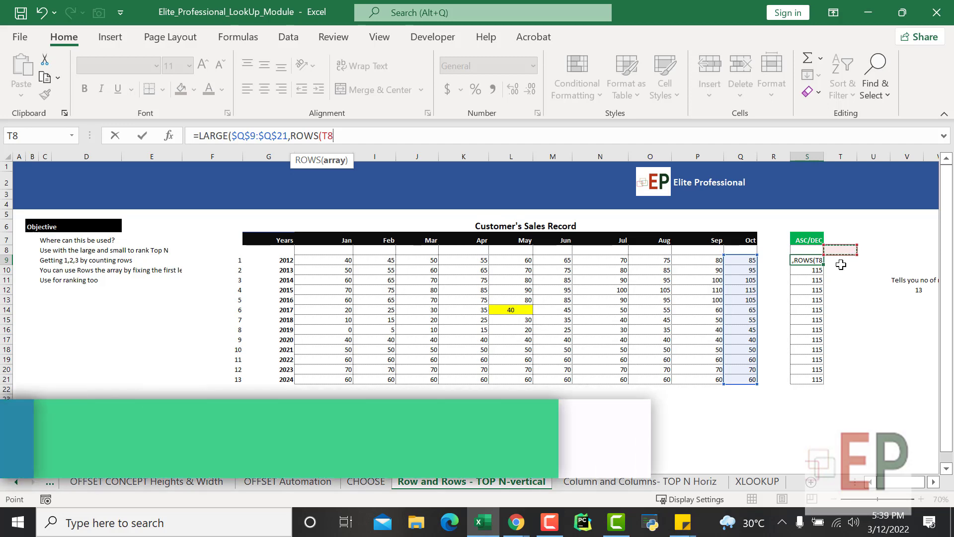
left_click(840, 261)
key("F3")
key("Escape")
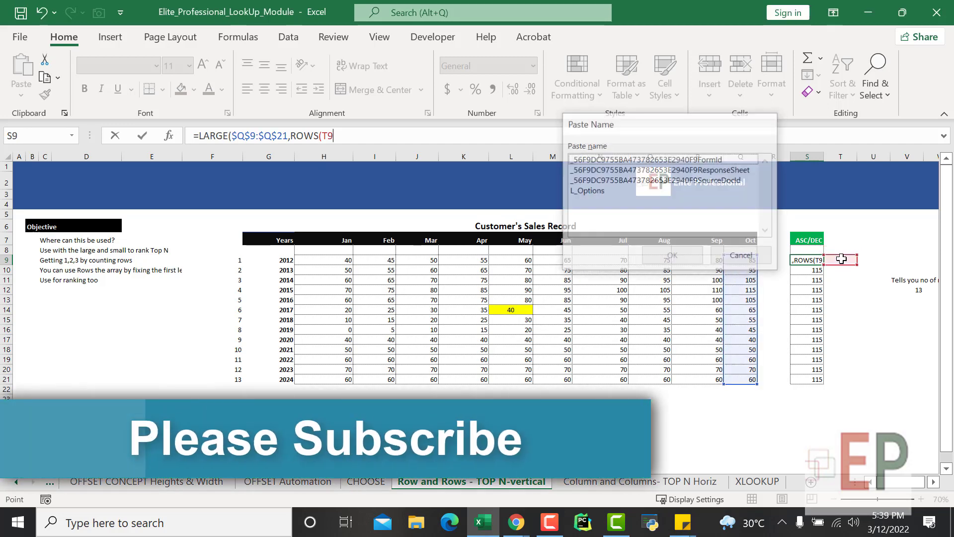
key("F4")
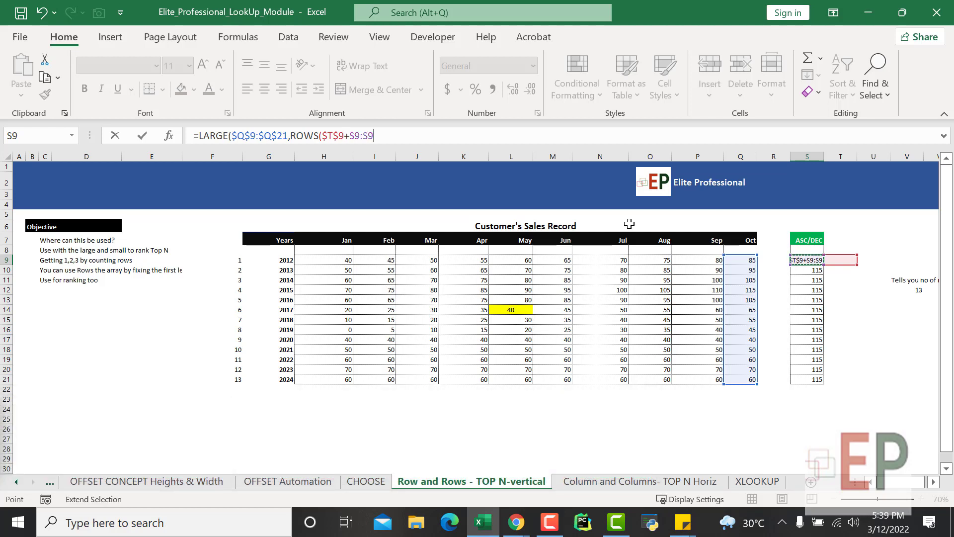
type("+")
key("BackSpace")
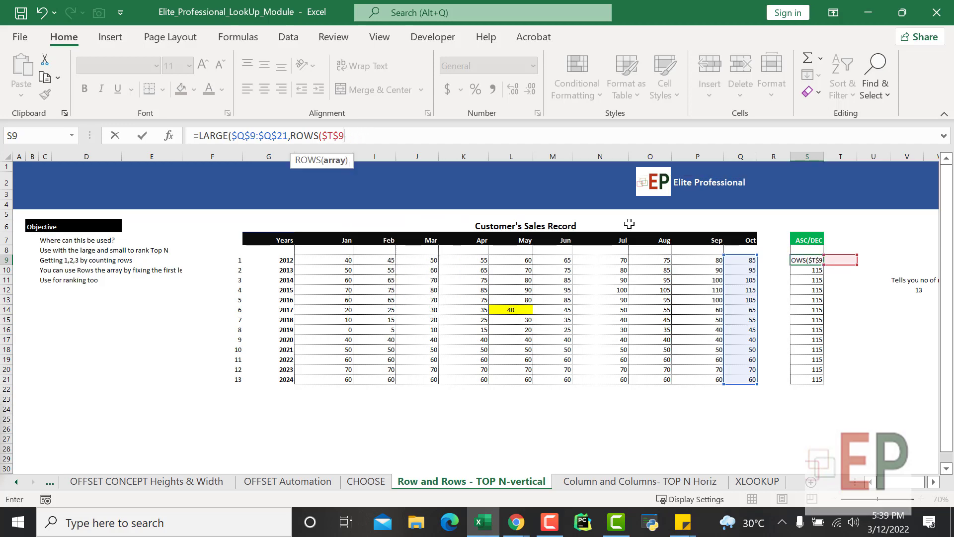
left_click(837, 274)
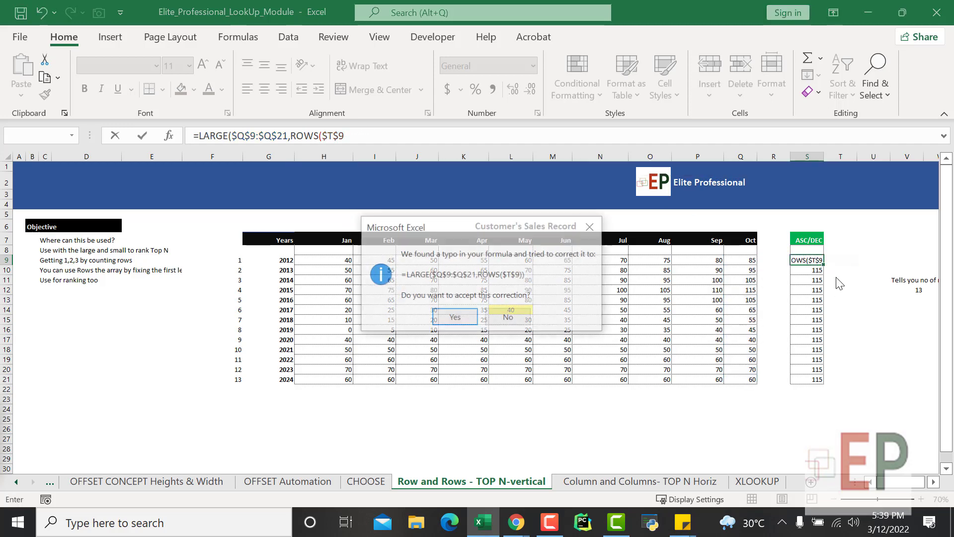
key("Escape")
key("Return")
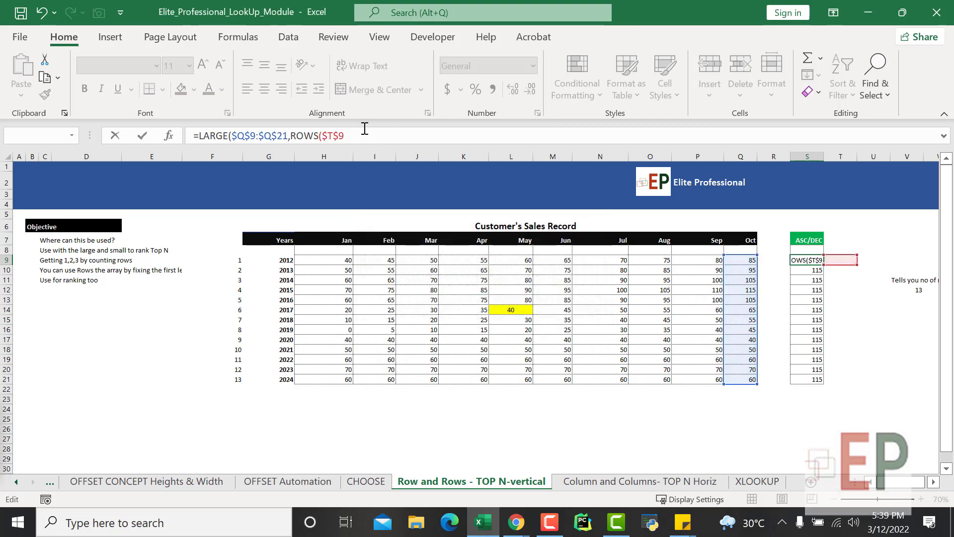
left_click(837, 259)
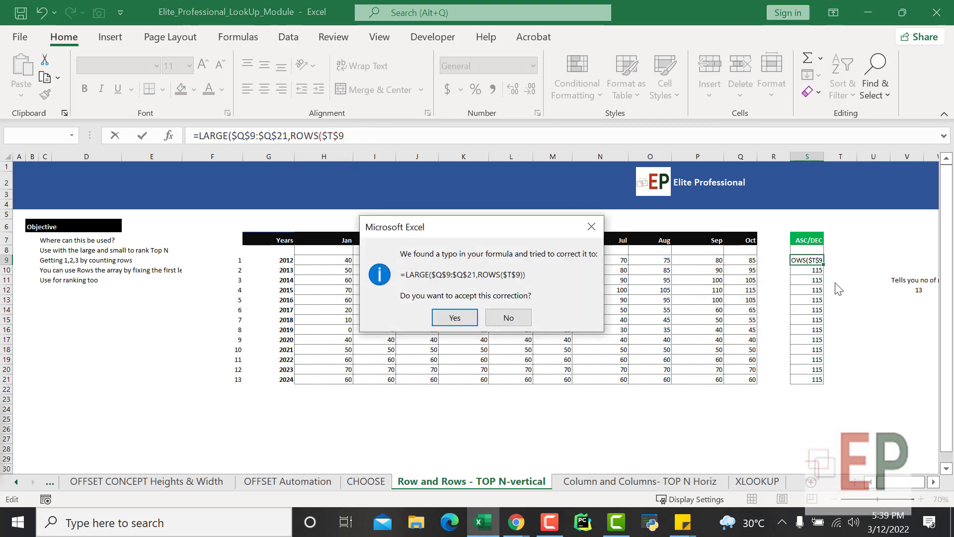
key("Escape")
key("Return")
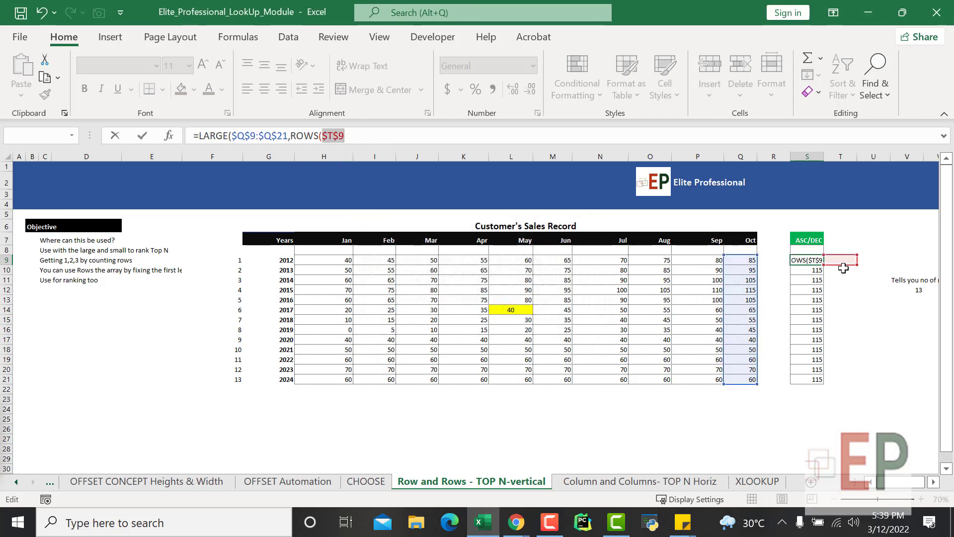
key("Escape")
left_click(840, 328)
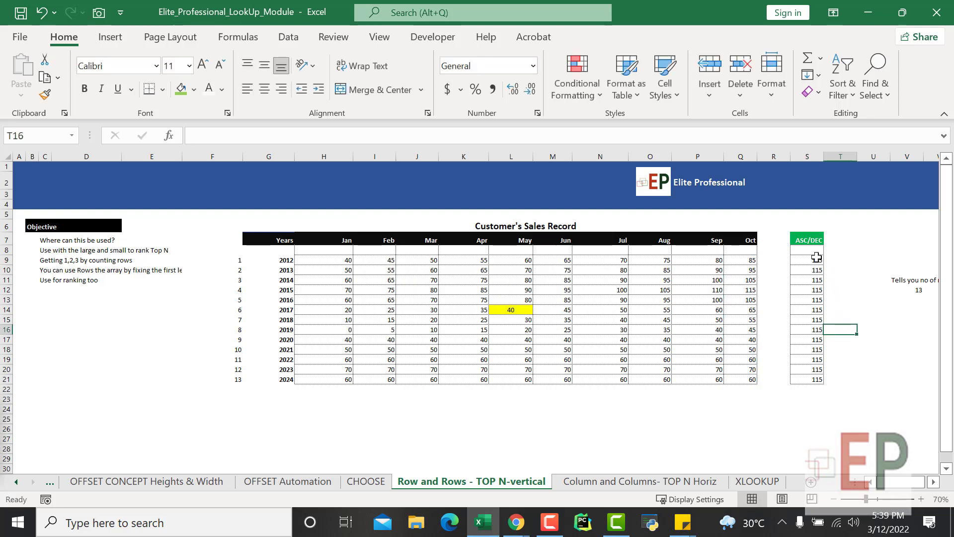
- Compare the ROW references in the k arguments of the S9 and S10 formulas
left_click(813, 258)
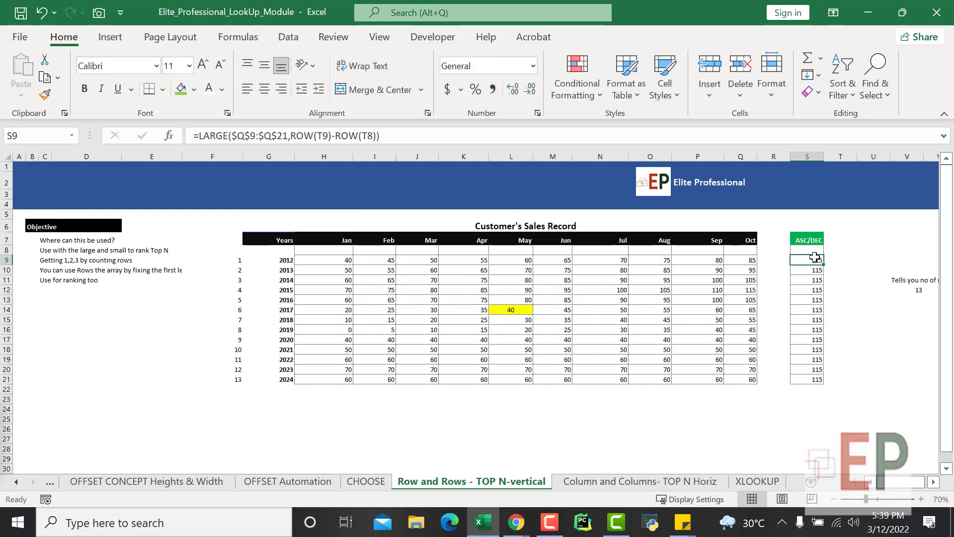
left_click(334, 135)
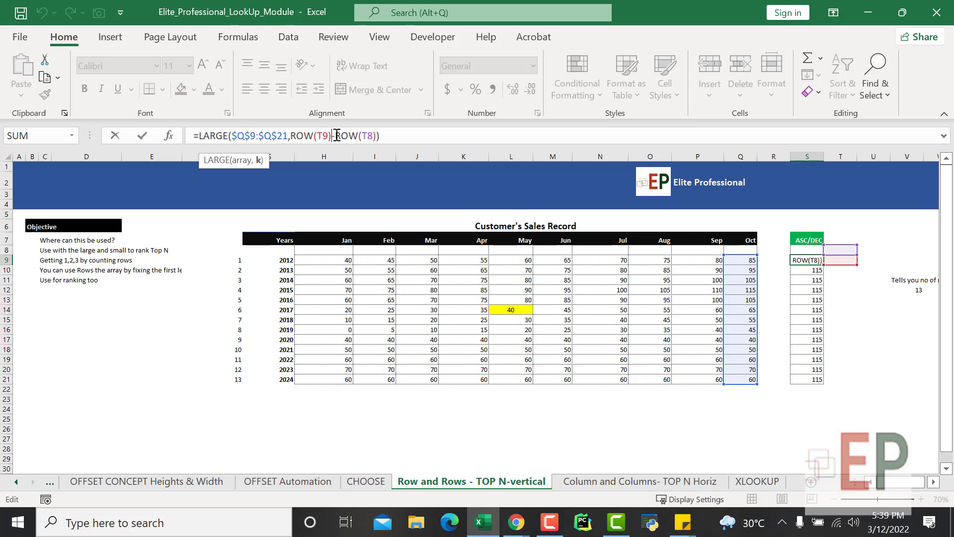
key("Return")
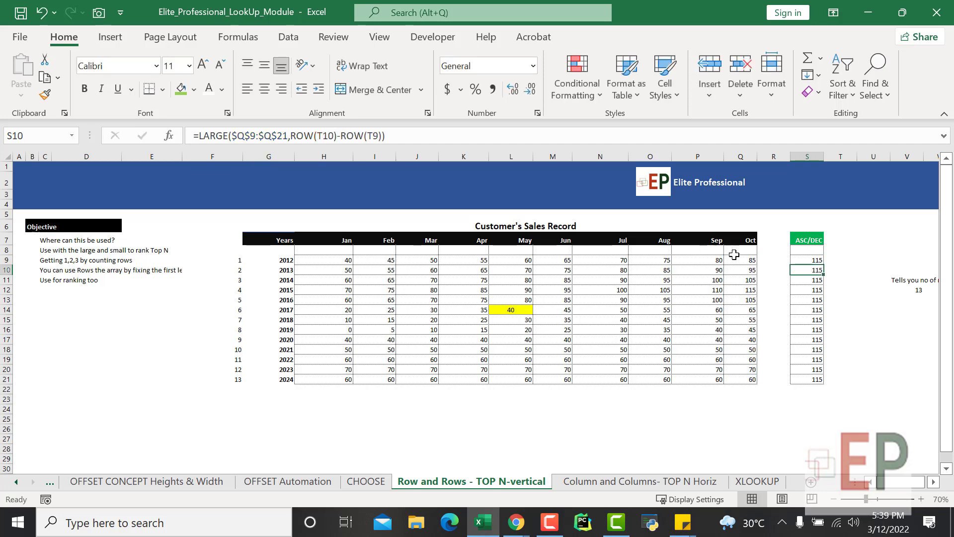
left_click(342, 138)
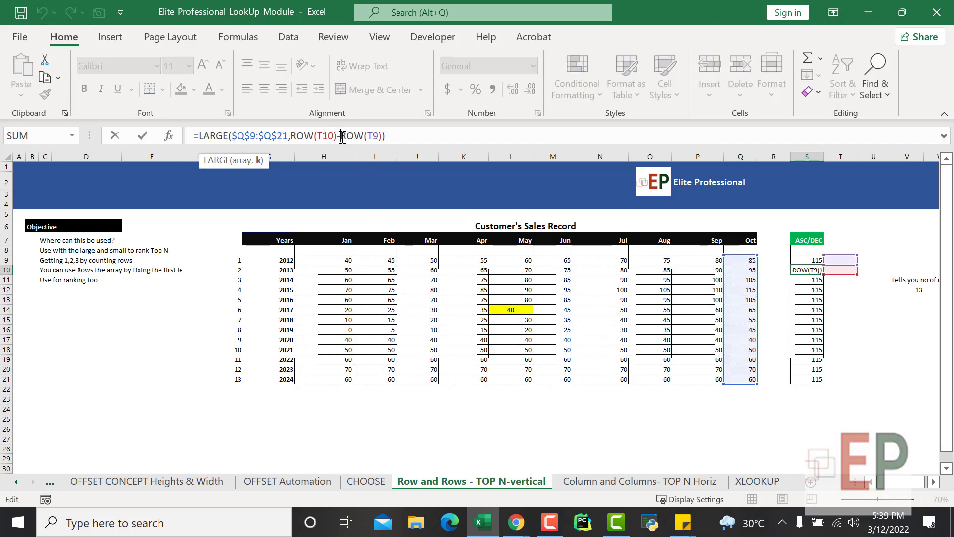
left_click(379, 138)
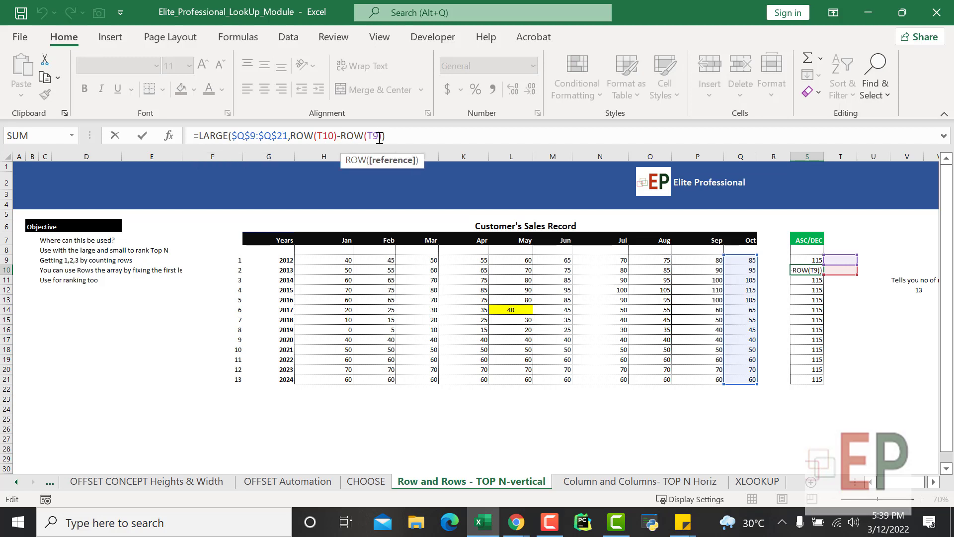
left_click(850, 330)
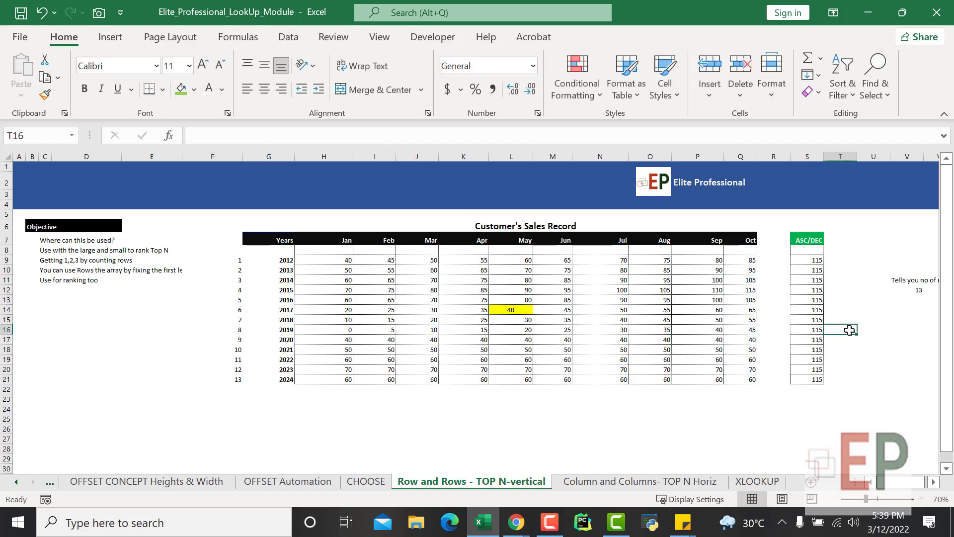
- Lock the first ROW reference in the S9 formula as $T$9 and fill the formula down to S21
left_click(805, 259)
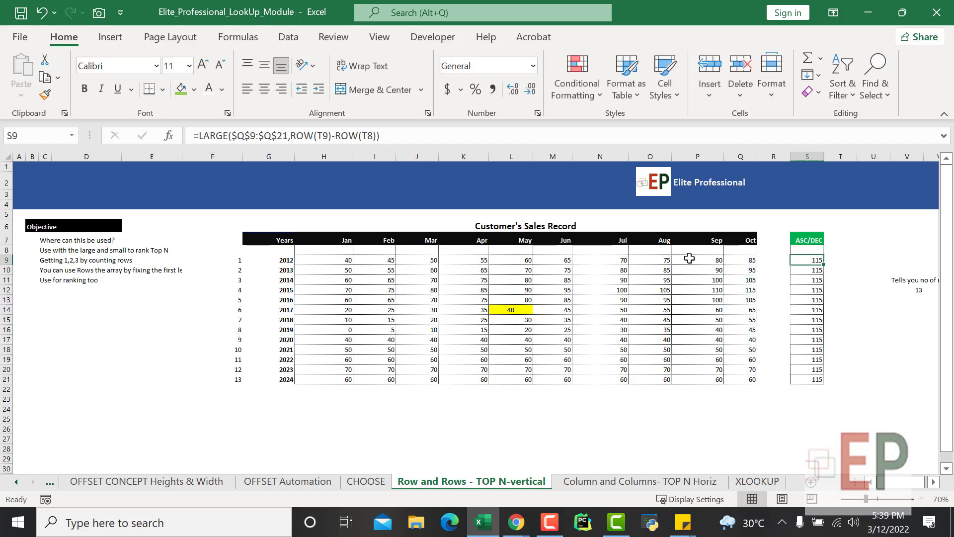
left_click(323, 136)
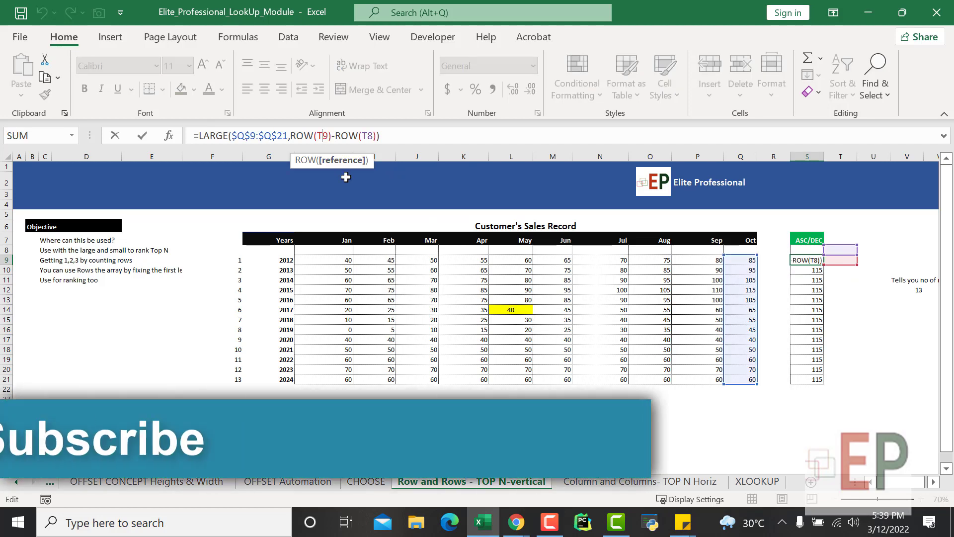
key("F4")
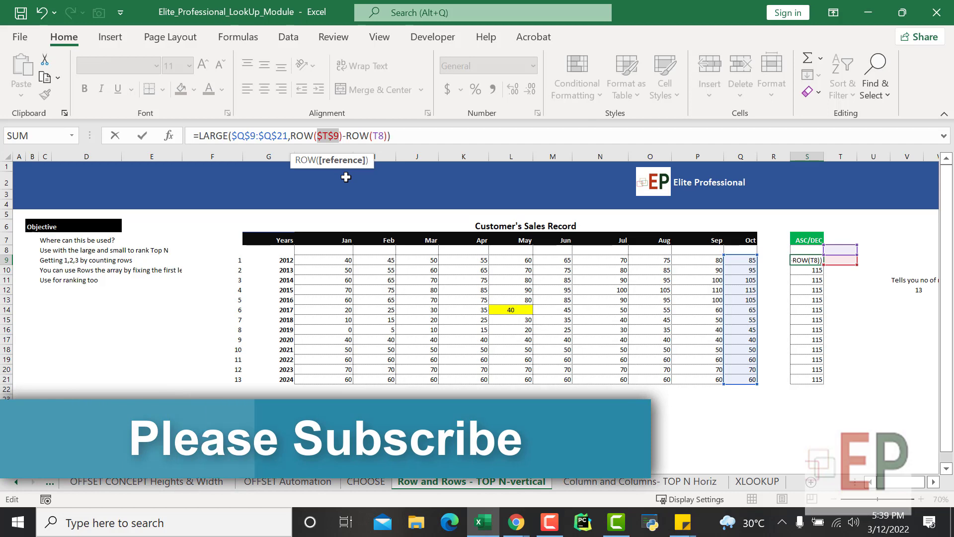
key("Return")
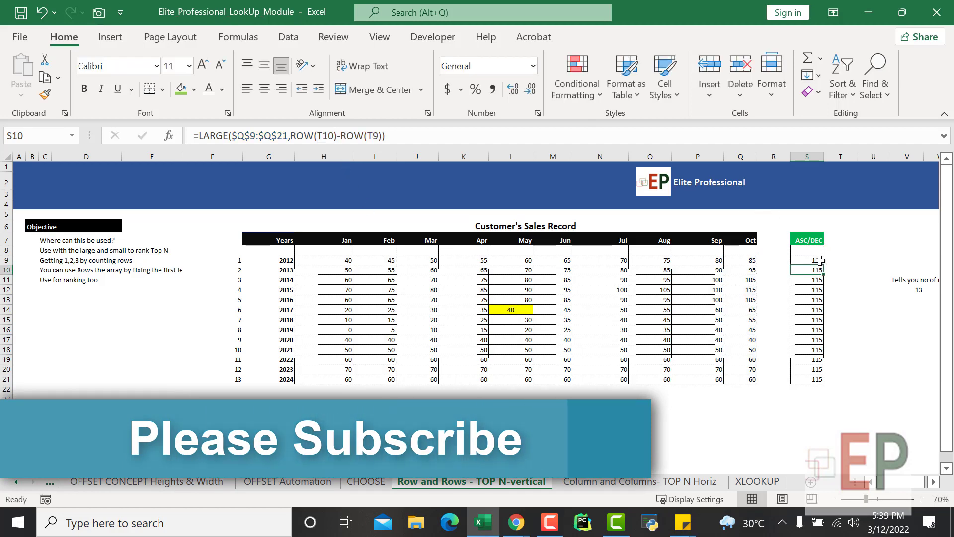
left_click(818, 260)
left_click_drag(825, 265, 825, 380)
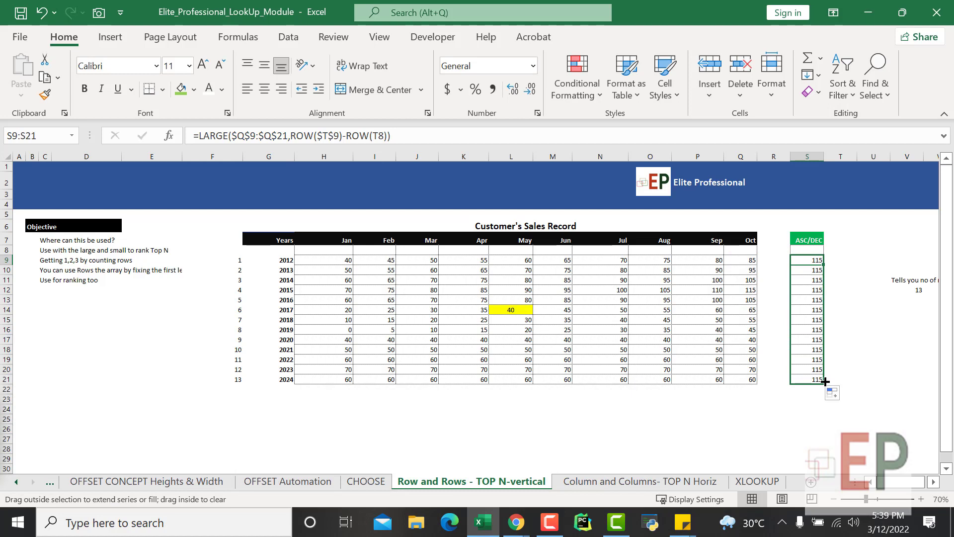
- Examine the copied formulas from S10 to S15 to see how the second ROW reference shifts against the locked $T$9
left_click(792, 269)
left_click(356, 135)
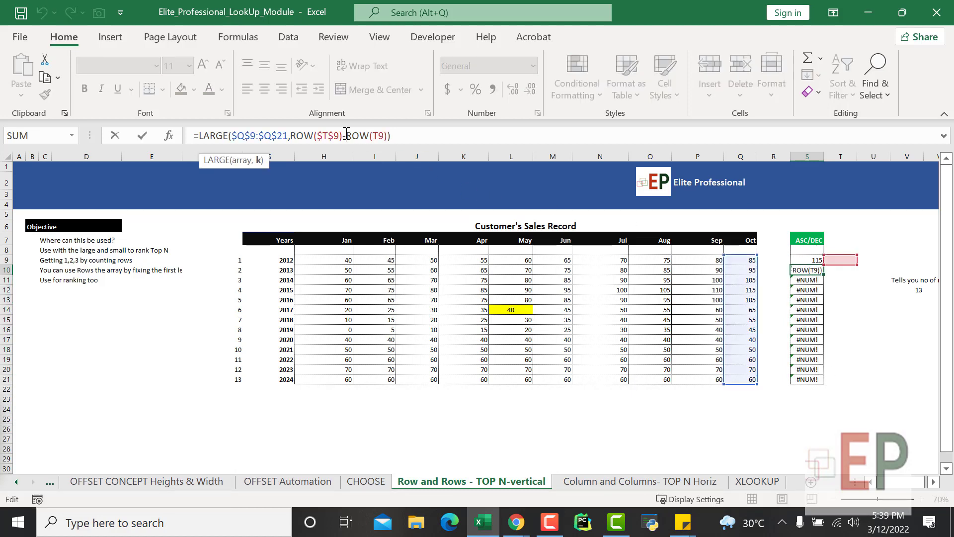
key("Return")
left_click(346, 135)
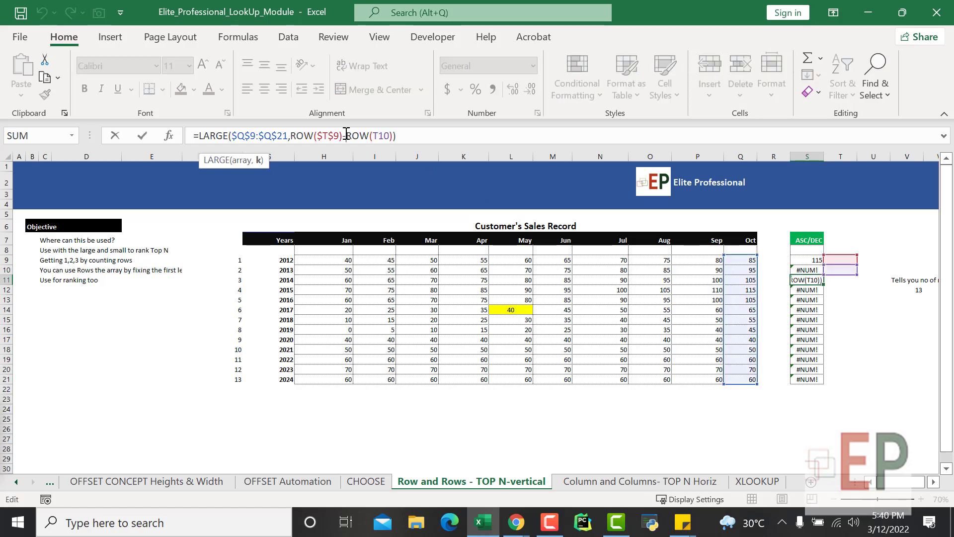
key("Return")
left_click(346, 135)
key("Return")
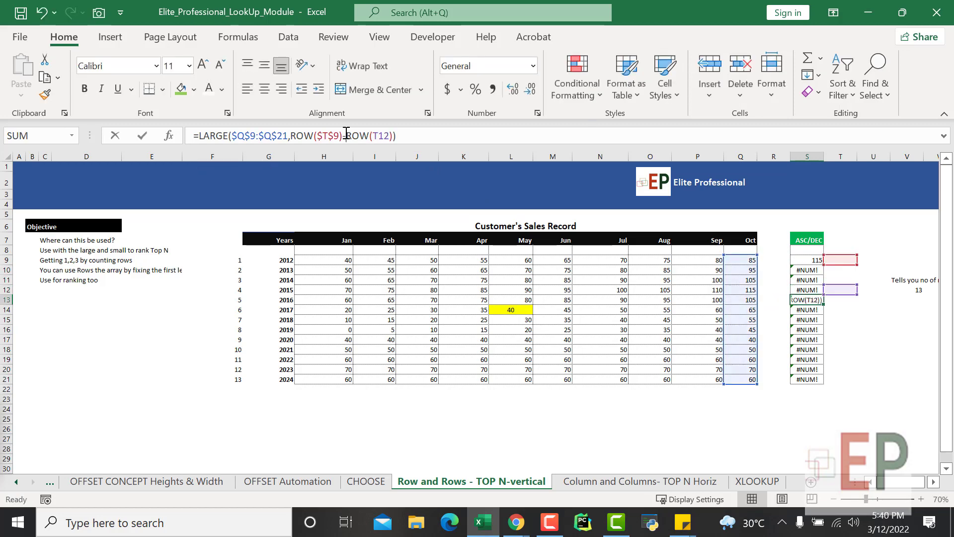
left_click(346, 135)
key("Return")
left_click(347, 136)
key("Return")
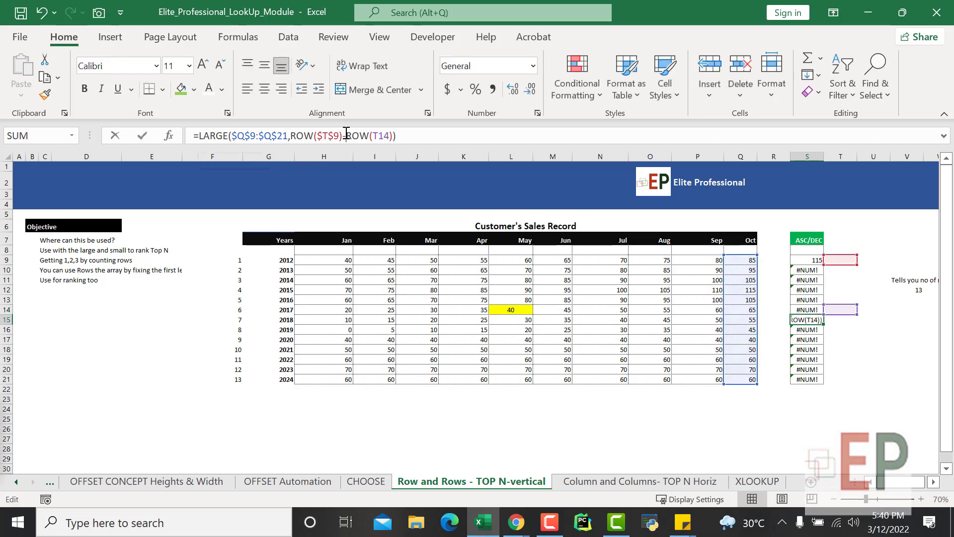
left_click(346, 136)
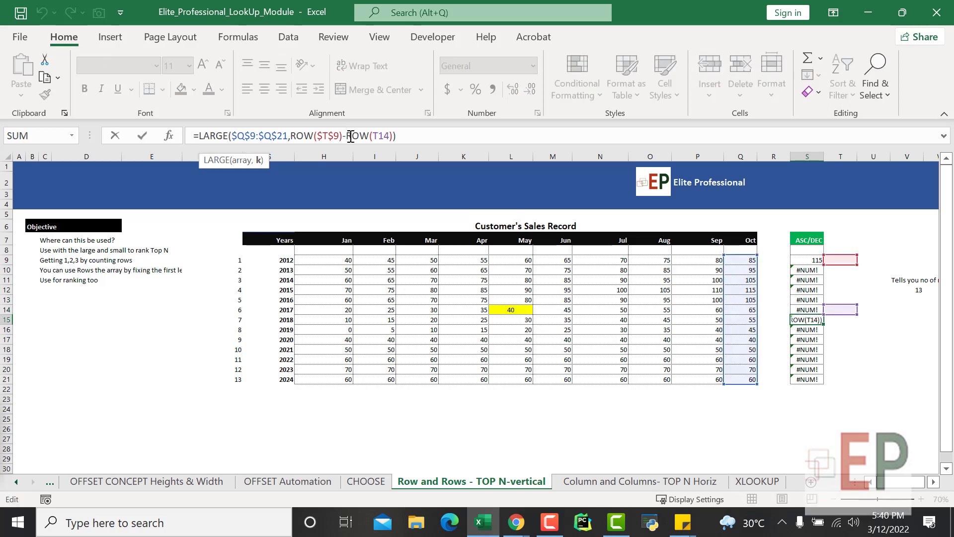
key("Return")
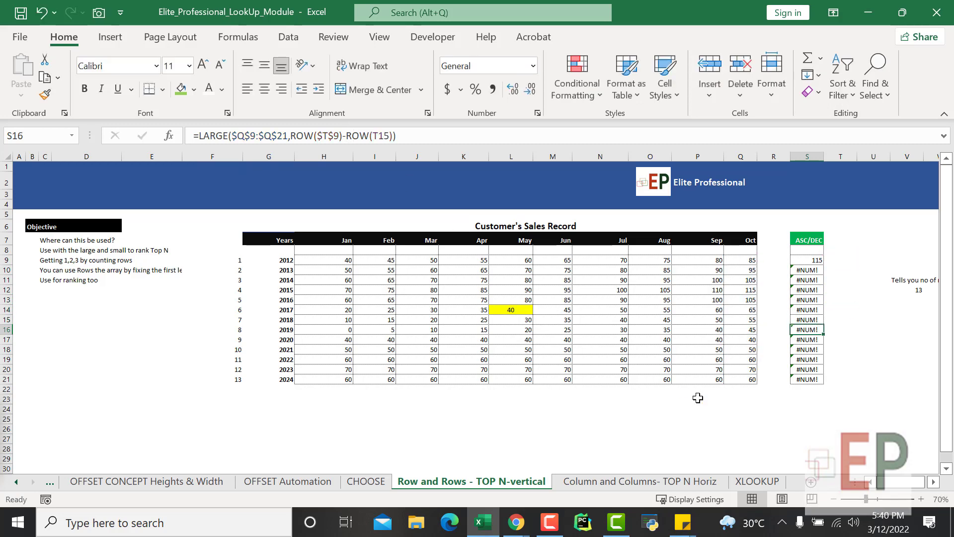
- Compare the ROW references in the S9 and S10 formulas with the cells they point to in column T
left_click(801, 260)
left_click(806, 270)
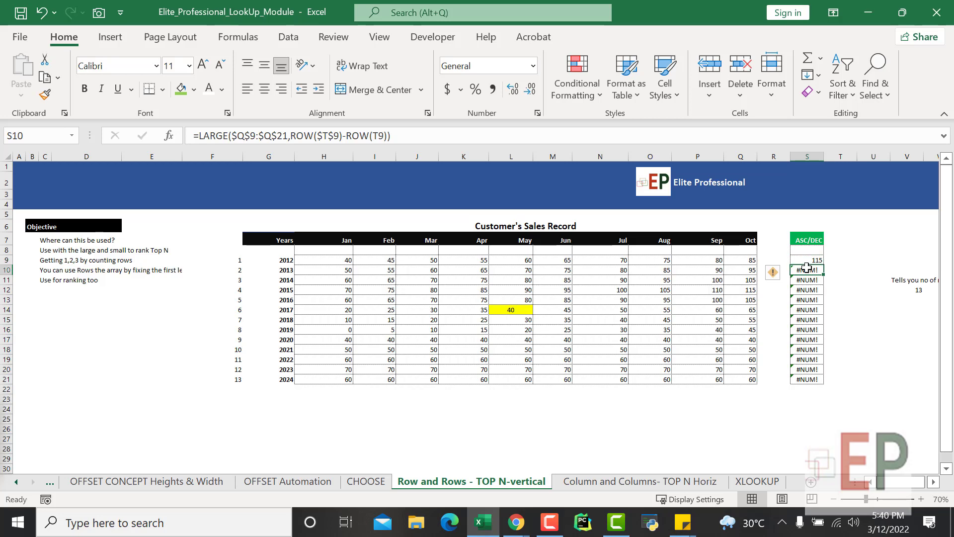
left_click(356, 141)
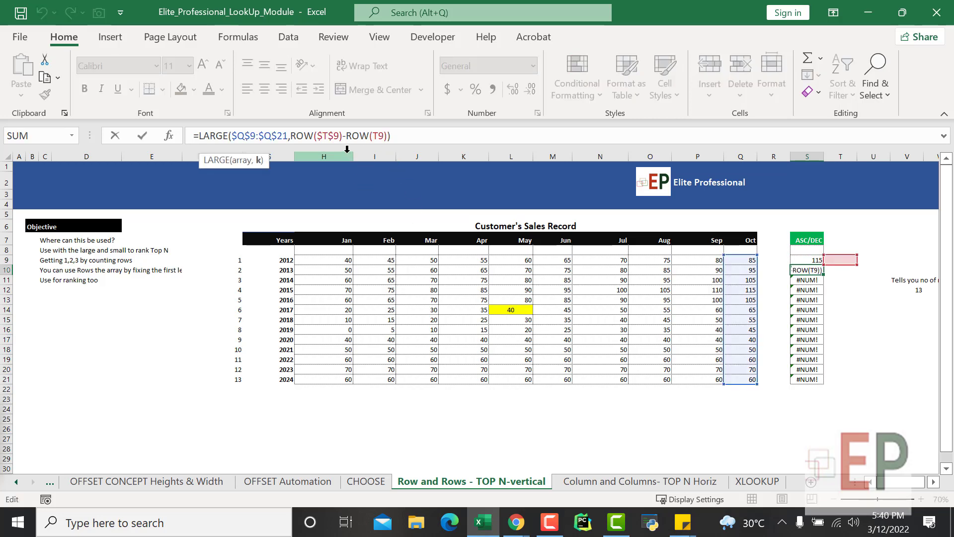
key("Return")
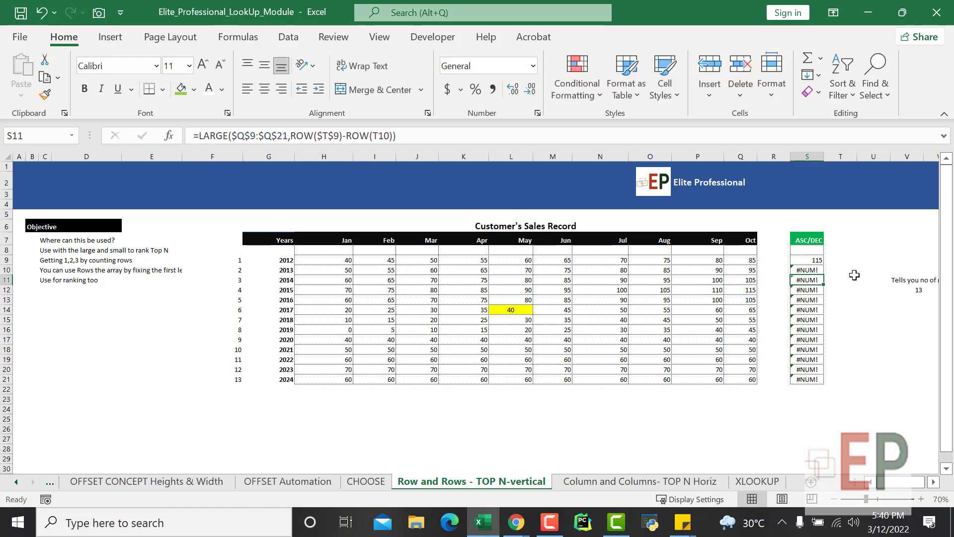
left_click(840, 260)
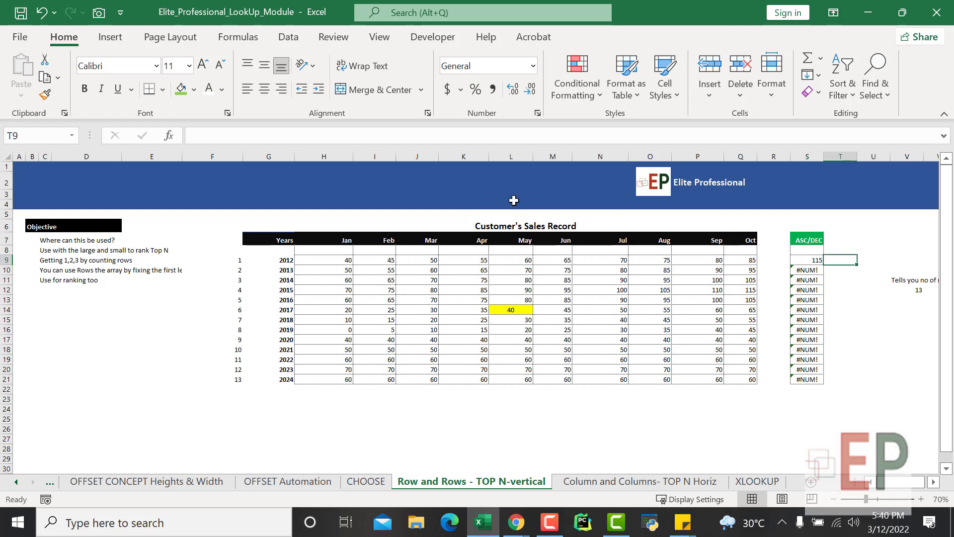
left_click(805, 263)
left_click(344, 136)
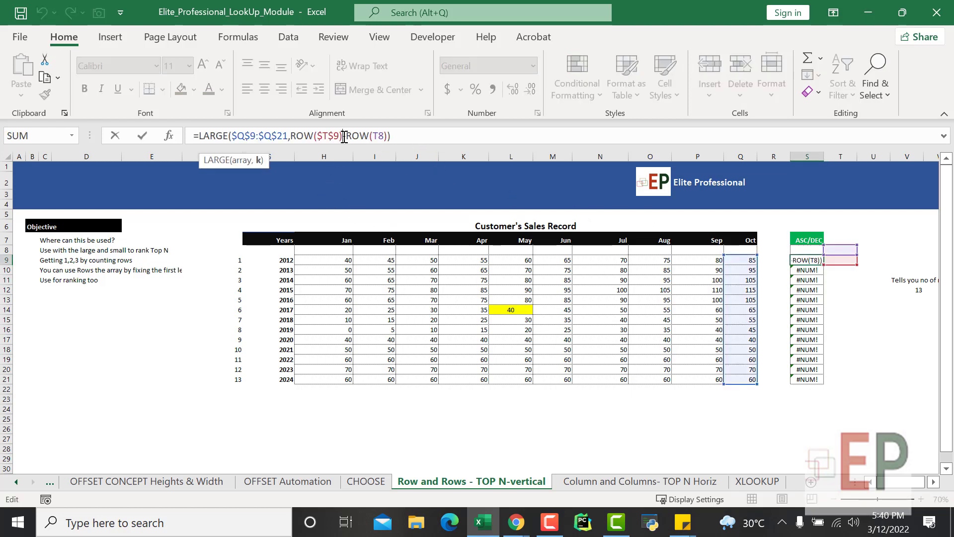
left_click(339, 135)
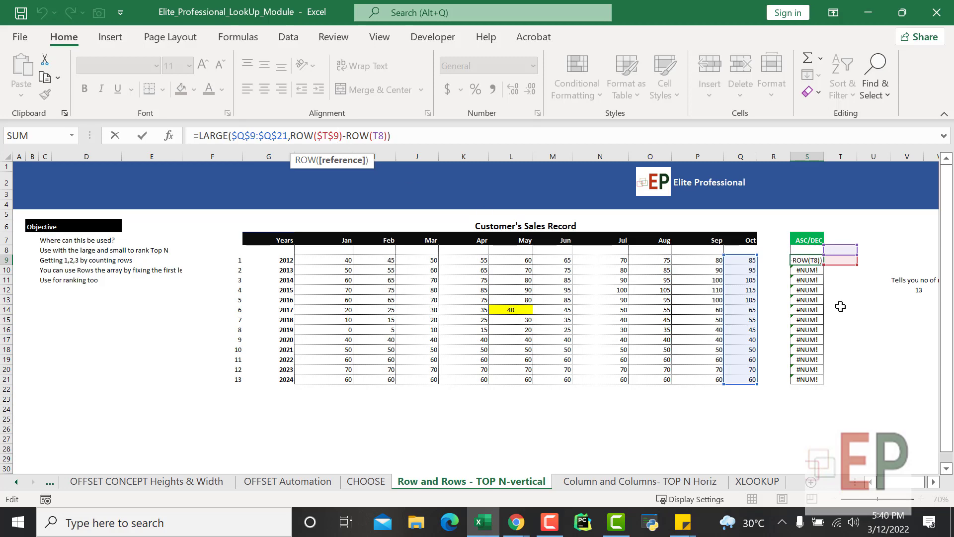
left_click(841, 273)
- Replace the S9 formula with a new LARGE function using the locked October range $Q$9:$Q$21 as its array
left_click(819, 261)
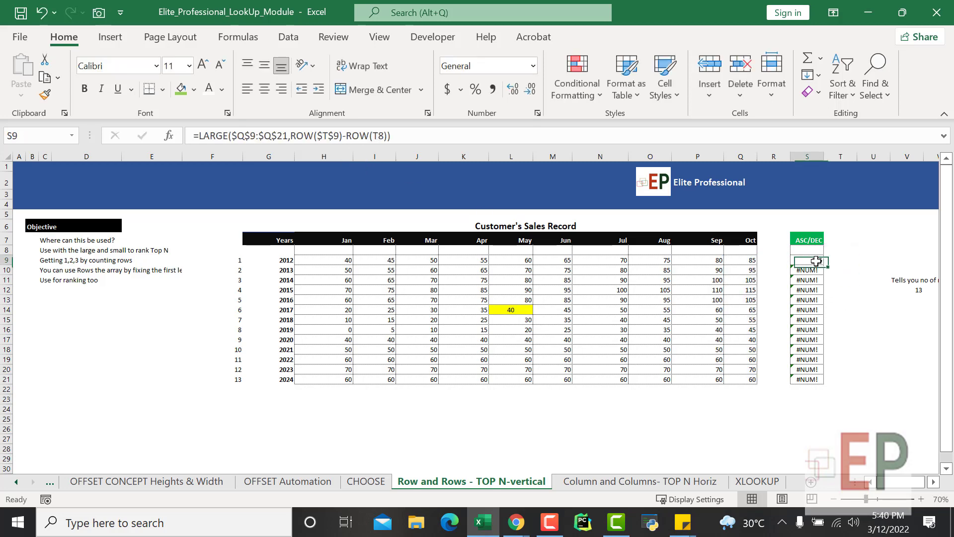
type("=s")
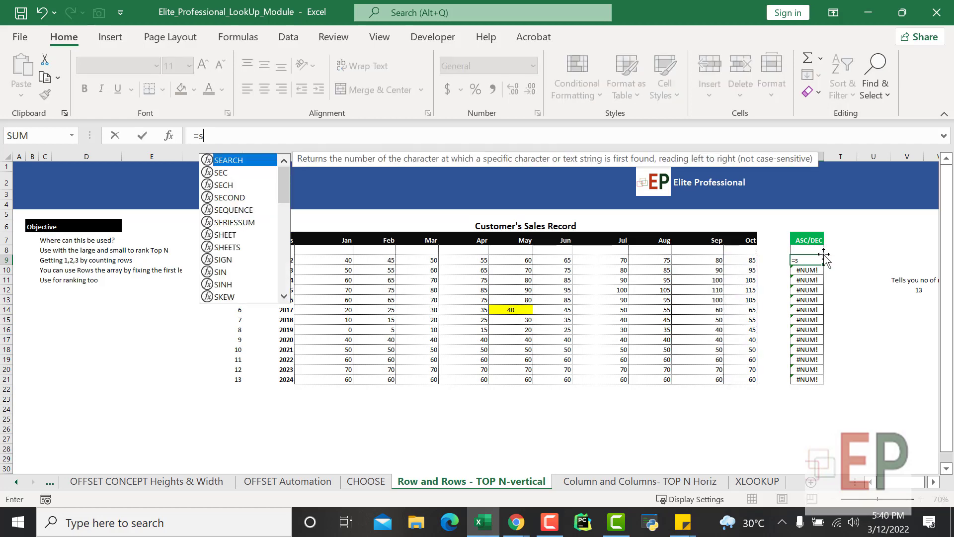
key("BackSpace")
type("larg")
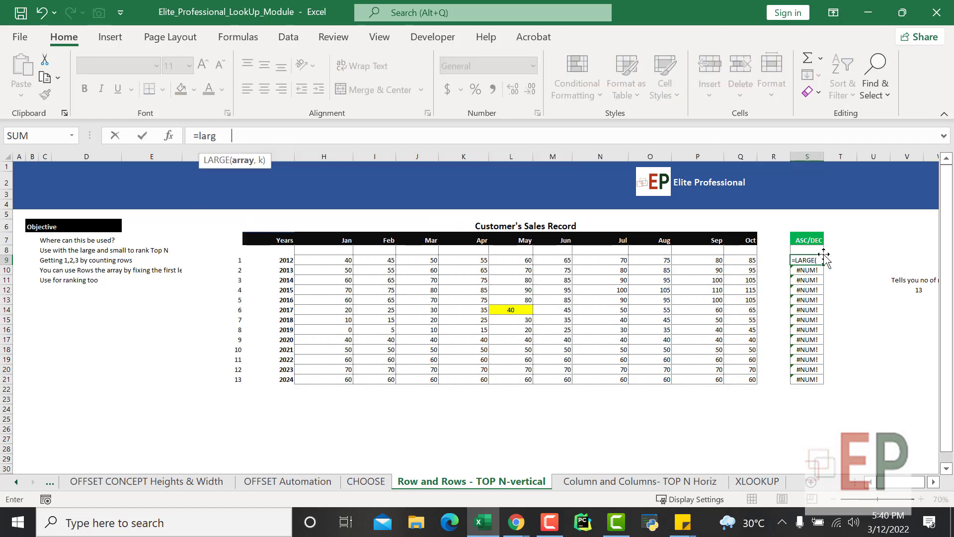
key("Tab")
left_click_drag(744, 261, 738, 383)
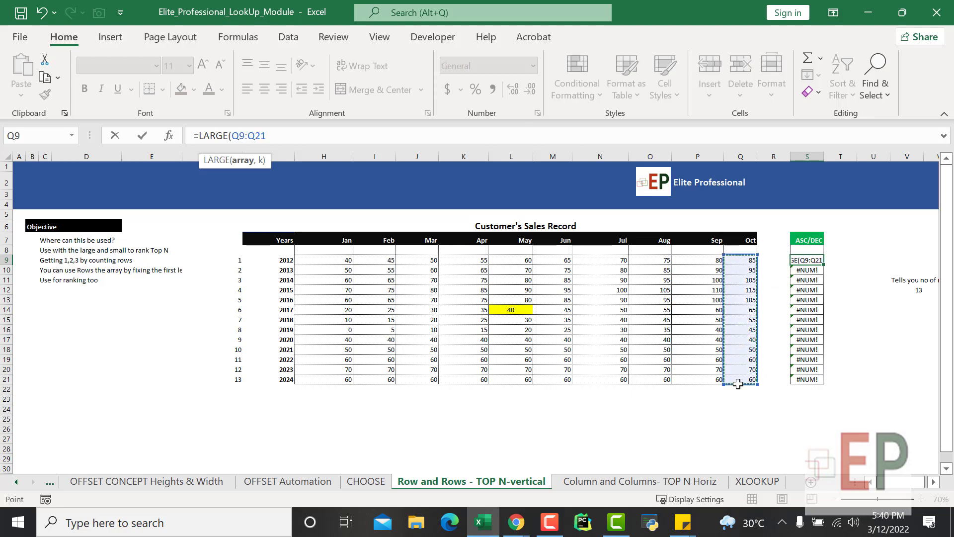
key("F4")
type(",")
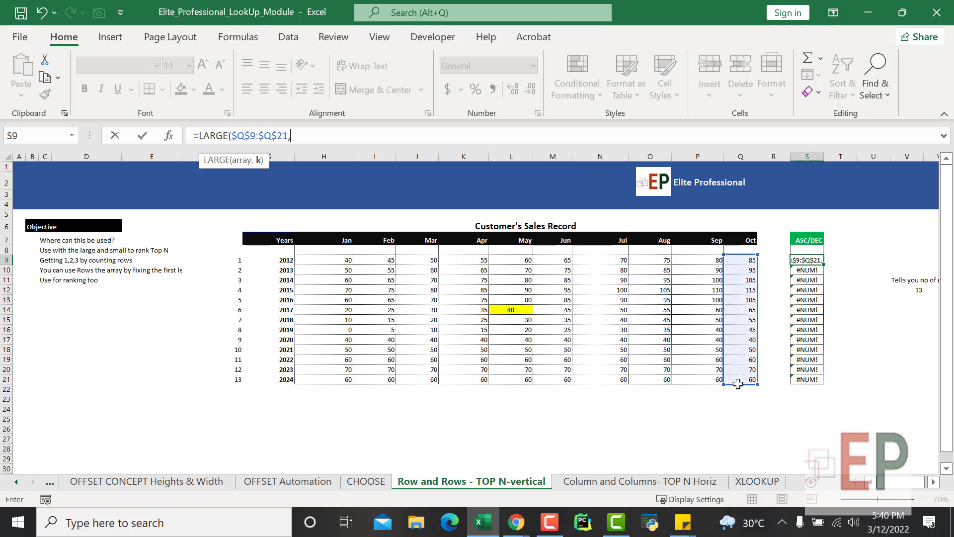
- Enter ROW($T$9) minus a second ROW function as the k argument of the S9 formula
type("row")
key("Tab")
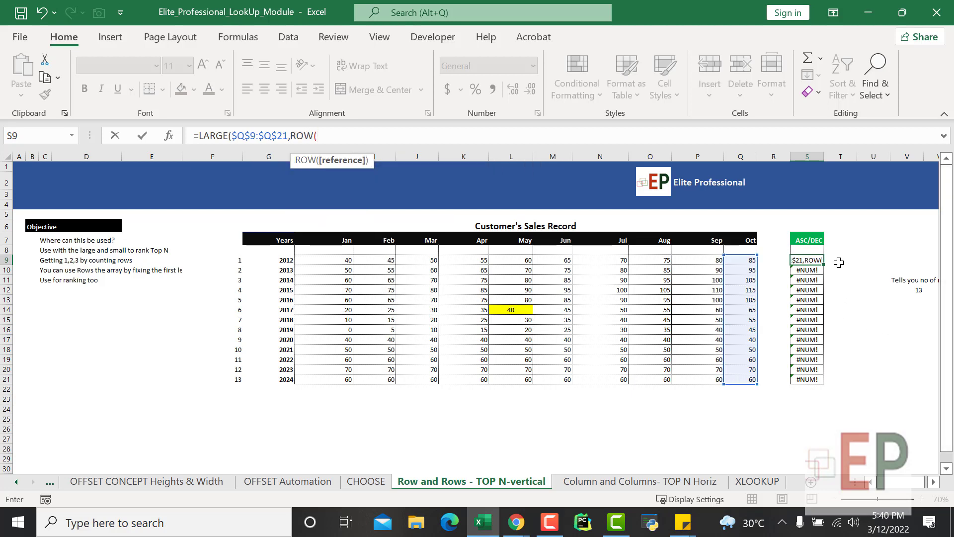
left_click(837, 262)
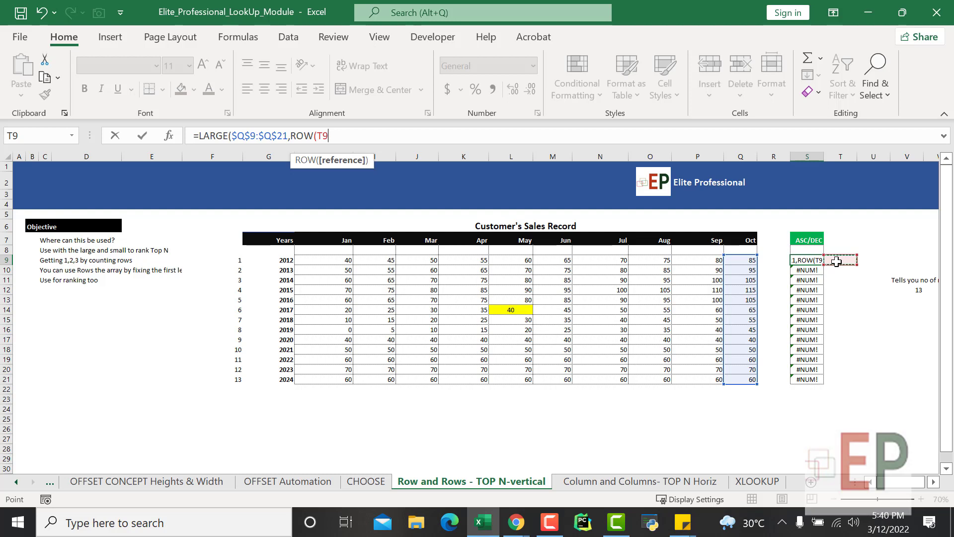
key("F4")
type(")-row")
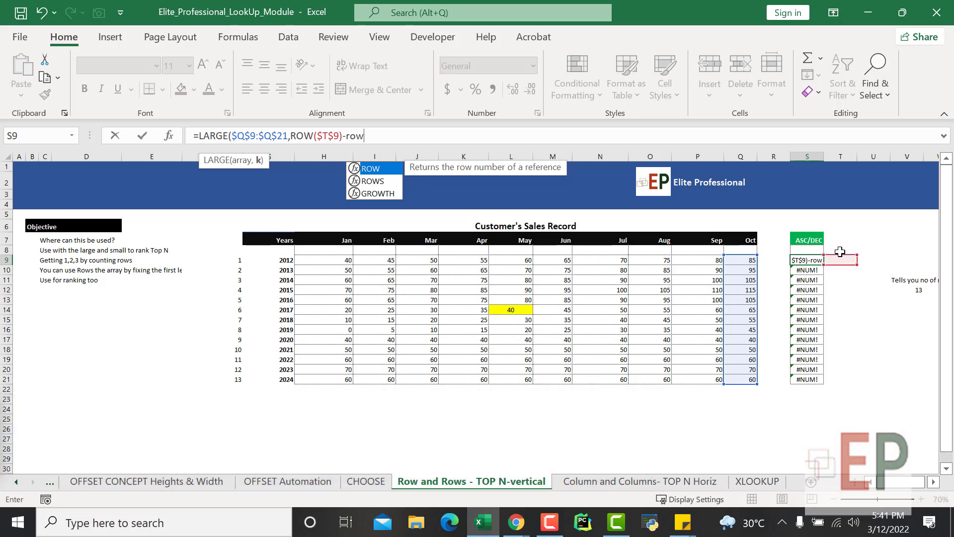
- Complete the second ROW function in the S9 formula with the locked reference $T$8
key("Return")
key("Return")
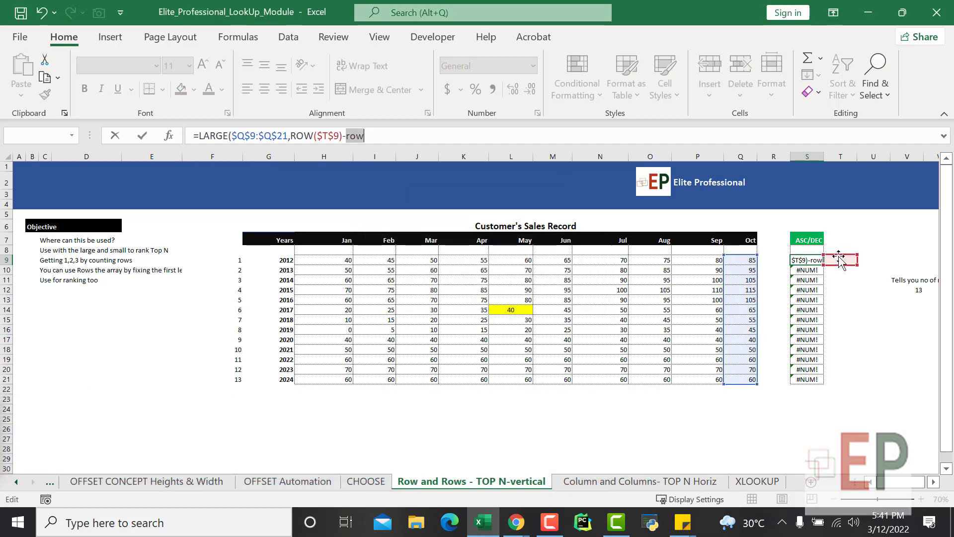
left_click(379, 133)
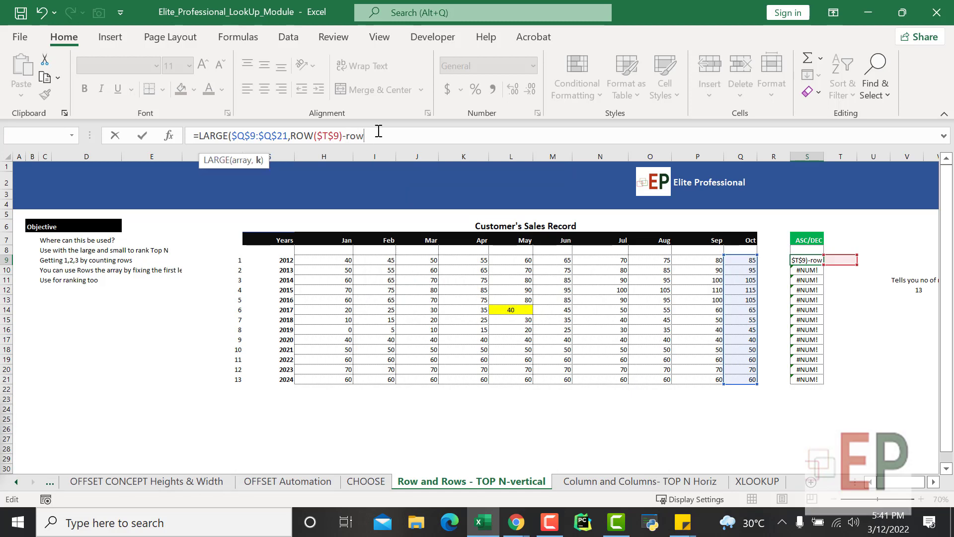
type("(")
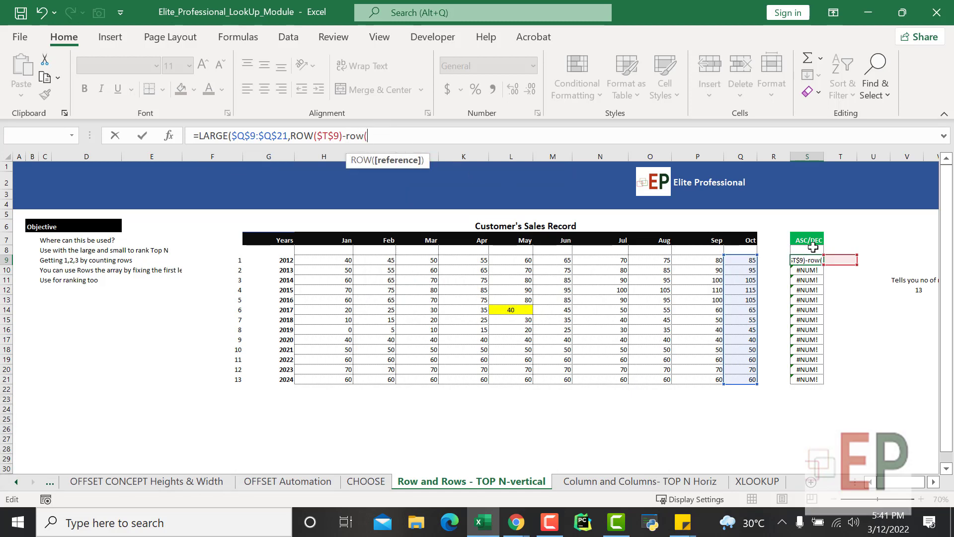
left_click(838, 248)
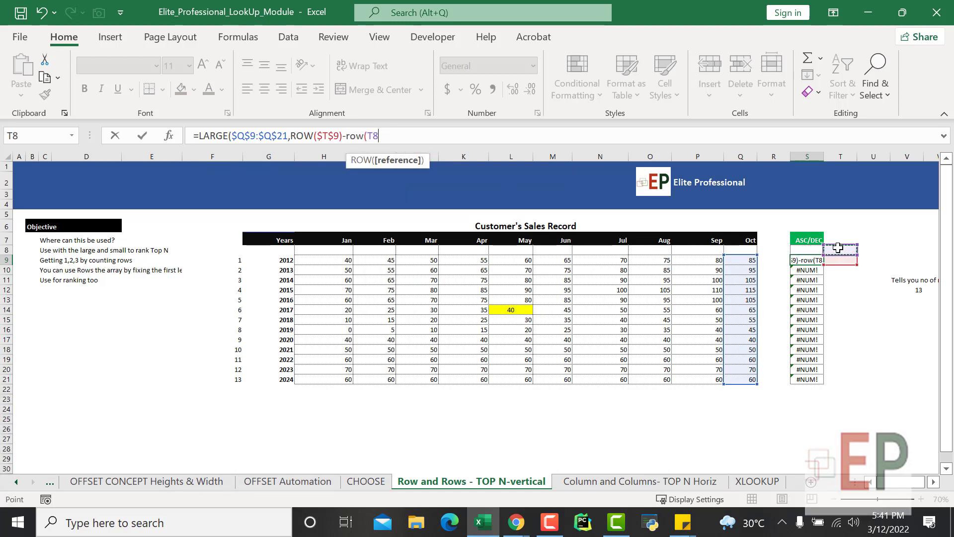
key("F4")
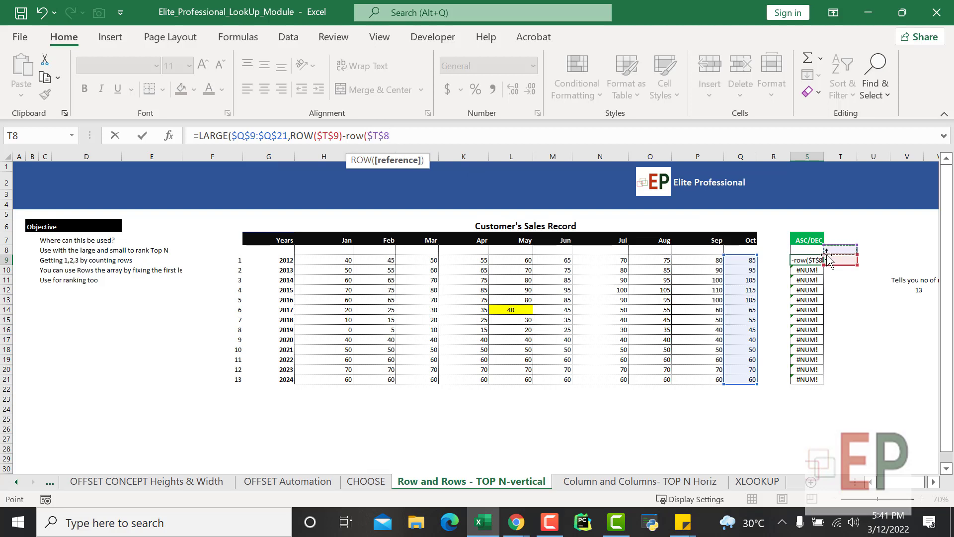
type(")")
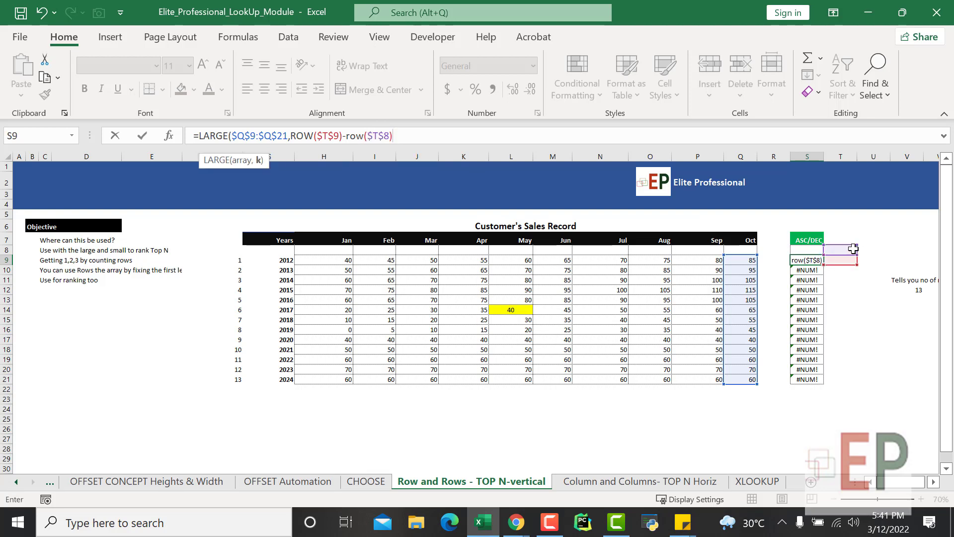
- Make the first ROW reference relative as T9 and commit =LARGE($Q$9:$Q$21,ROW(T9)-ROW($T$8)), accepting the bracket correction
left_click(336, 138)
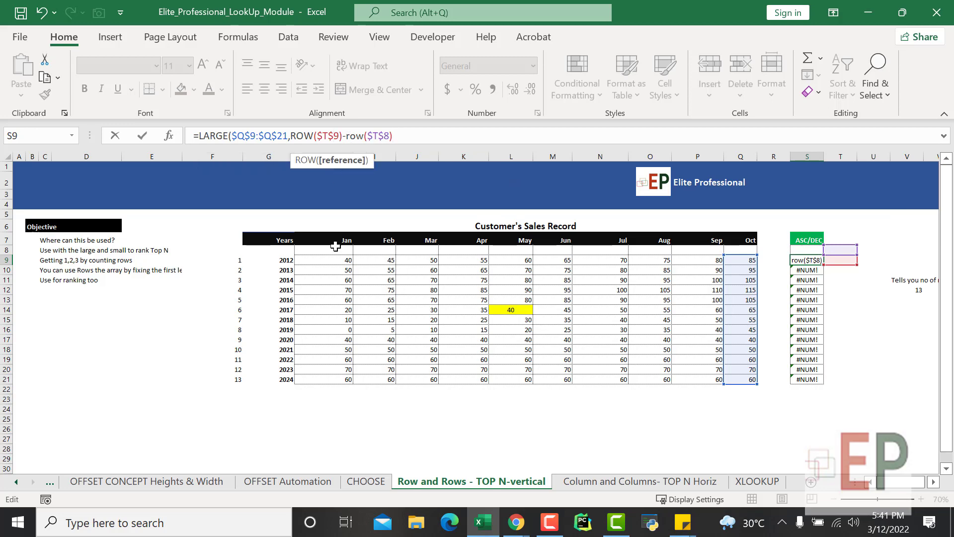
key("F4")
key("F4")
key("F4")
key("Return")
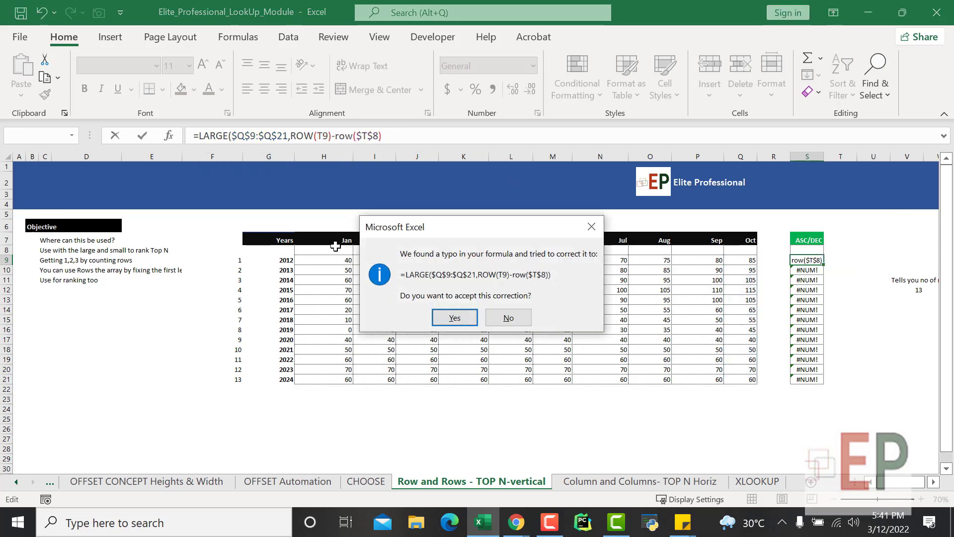
left_click(455, 317)
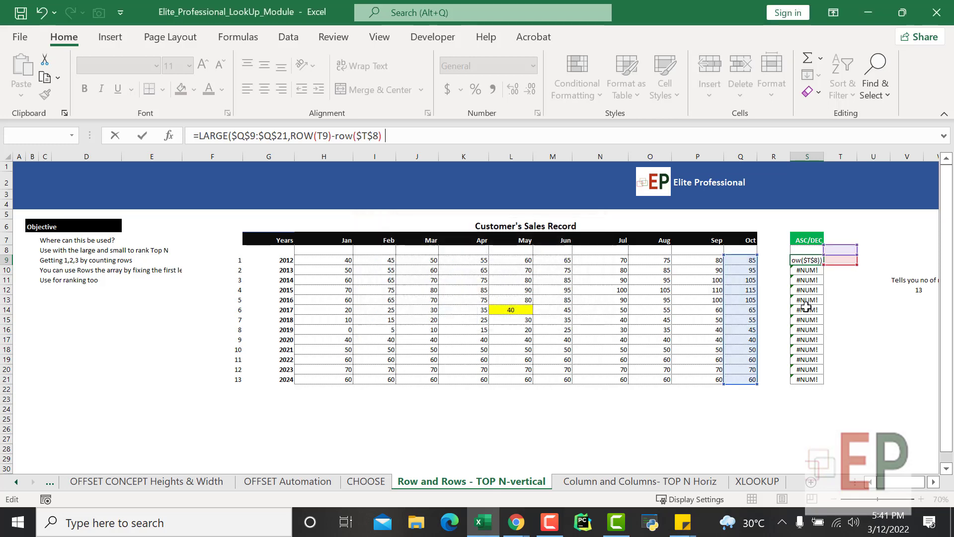
- Fill the S9 ranking formula down to S21
left_click(815, 261)
left_click_drag(823, 264, 824, 381)
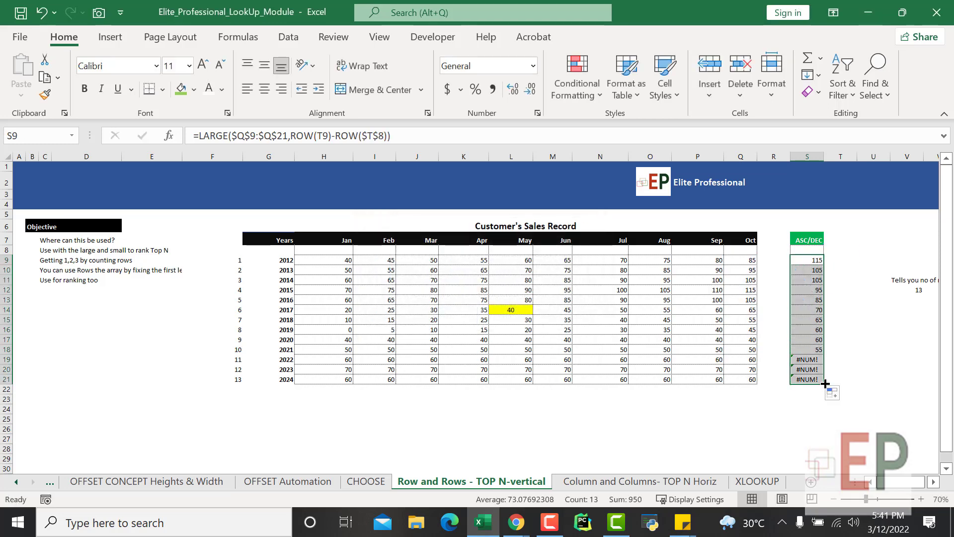
left_click(849, 370)
- Inspect the ROW references in the S9 formula and clear the ranking column S9:S21
left_click(821, 260)
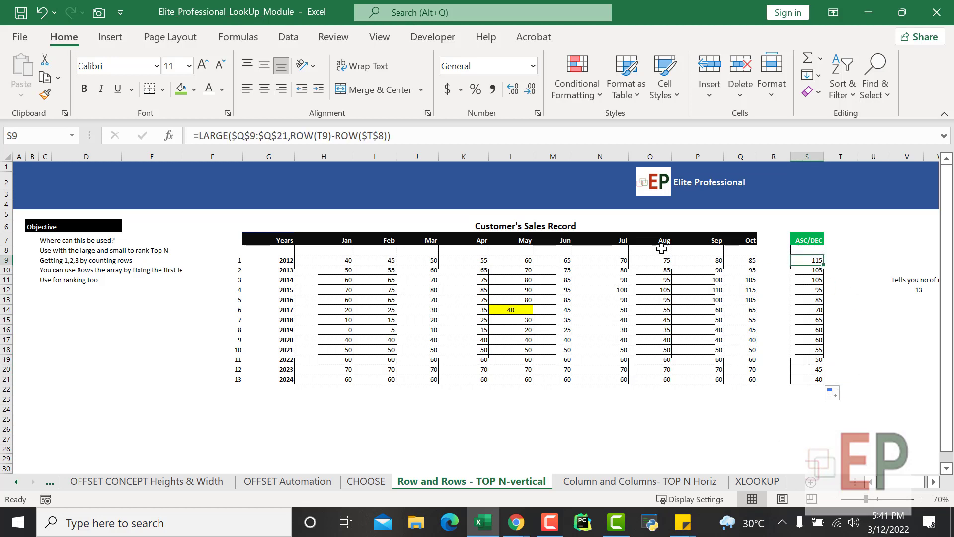
left_click(313, 141)
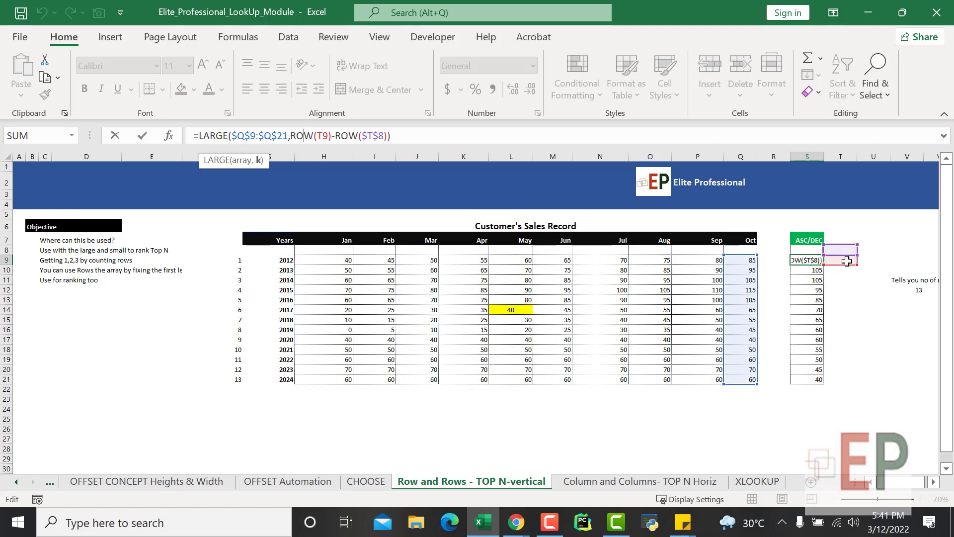
left_click(844, 341)
left_click_drag(810, 262, 806, 380)
key("Delete")
- Start a LARGE formula in the empty S9 cell with the October values locked as $Q$9:$Q$21
left_click(810, 262)
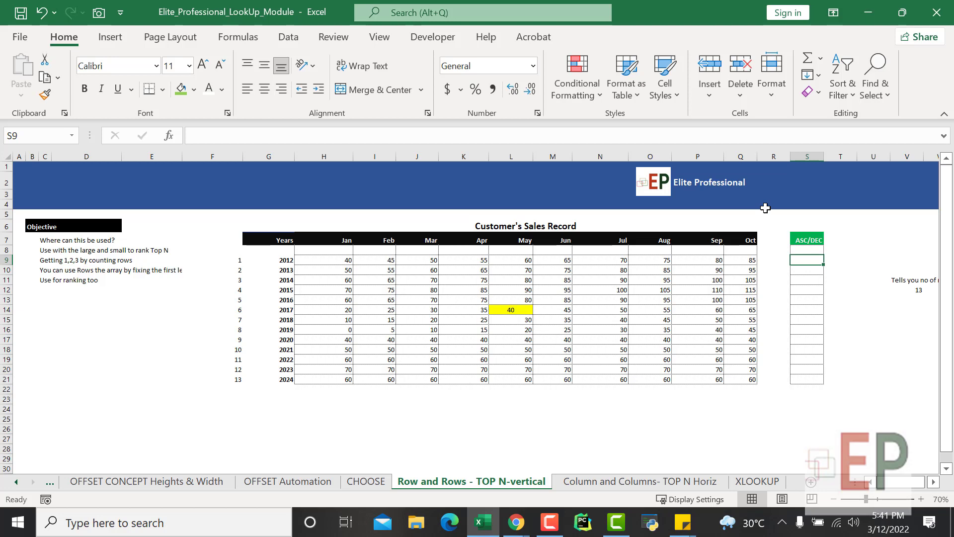
type("=")
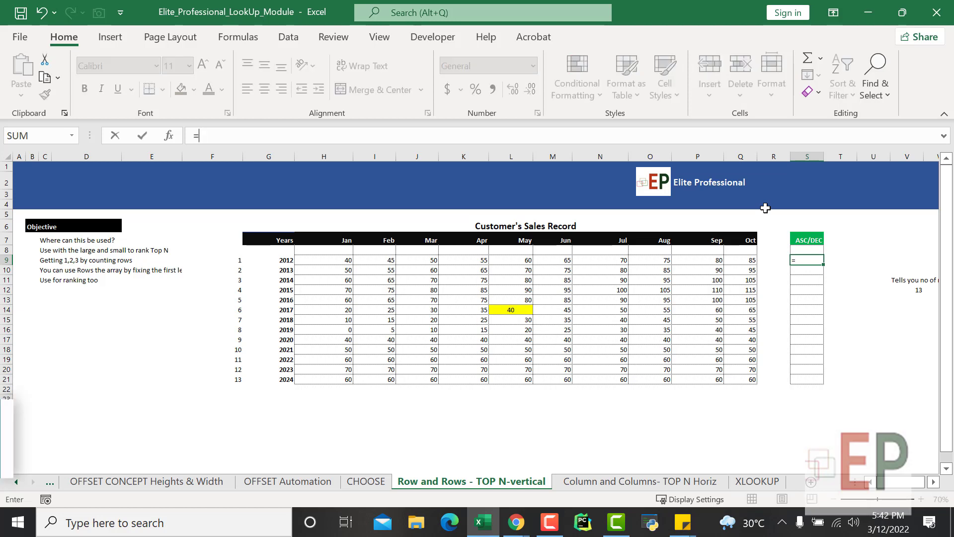
type("large")
key("Tab")
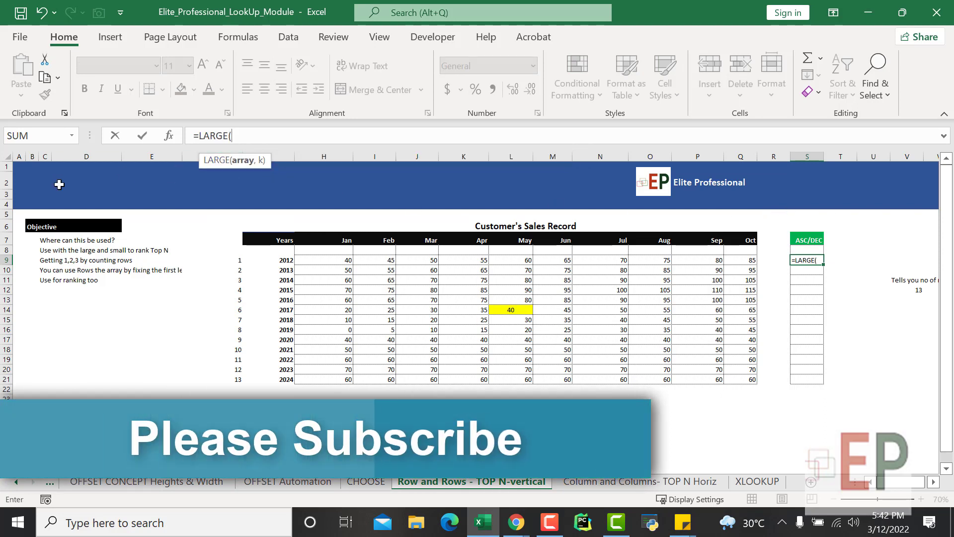
left_click(746, 259)
left_click_drag(742, 281, 742, 376)
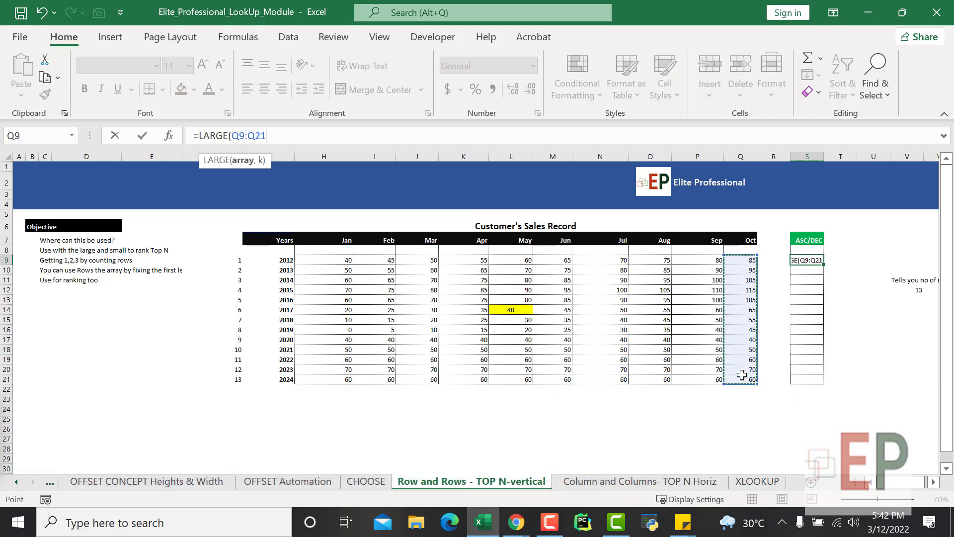
key("F4")
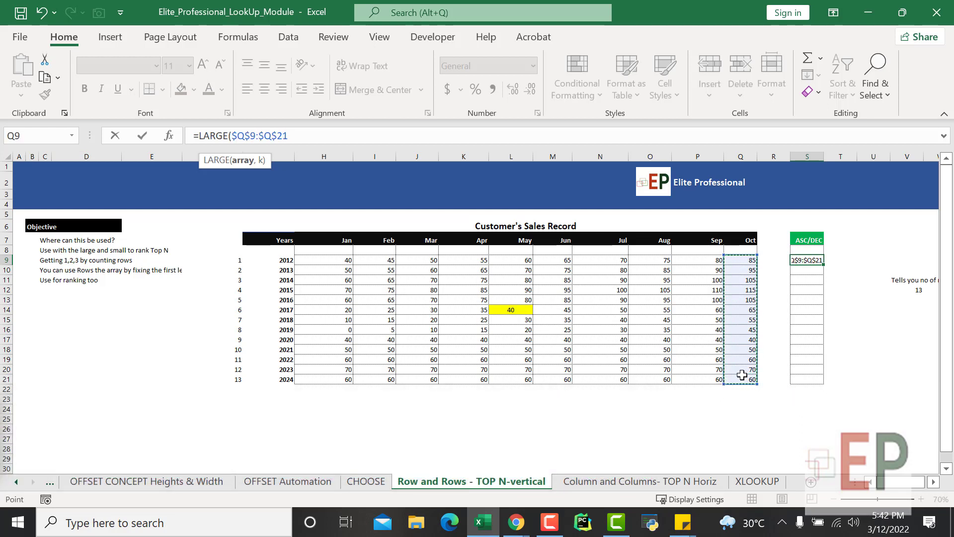
type(",")
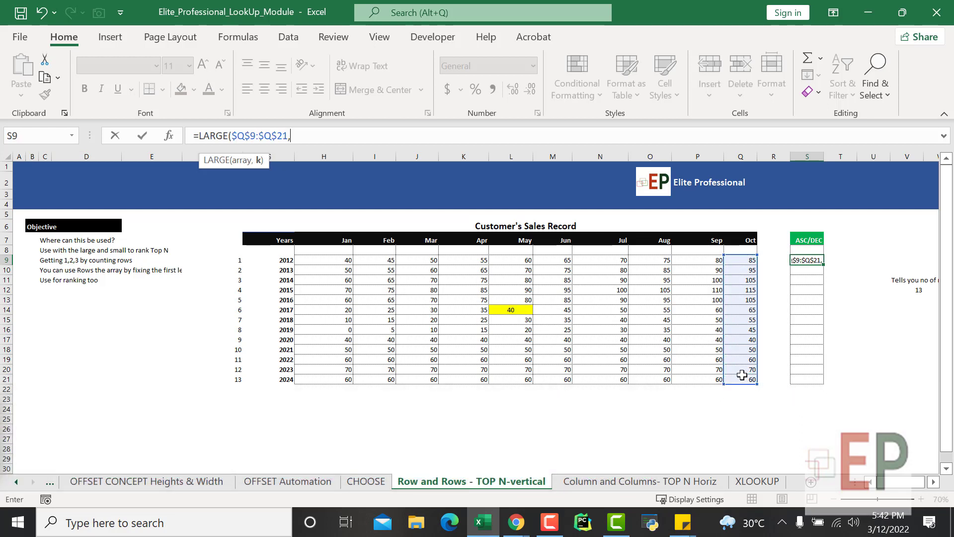
- Begin the k argument of the S9 LARGE formula with a ROW function referencing the relative cell T9
left_click(841, 260)
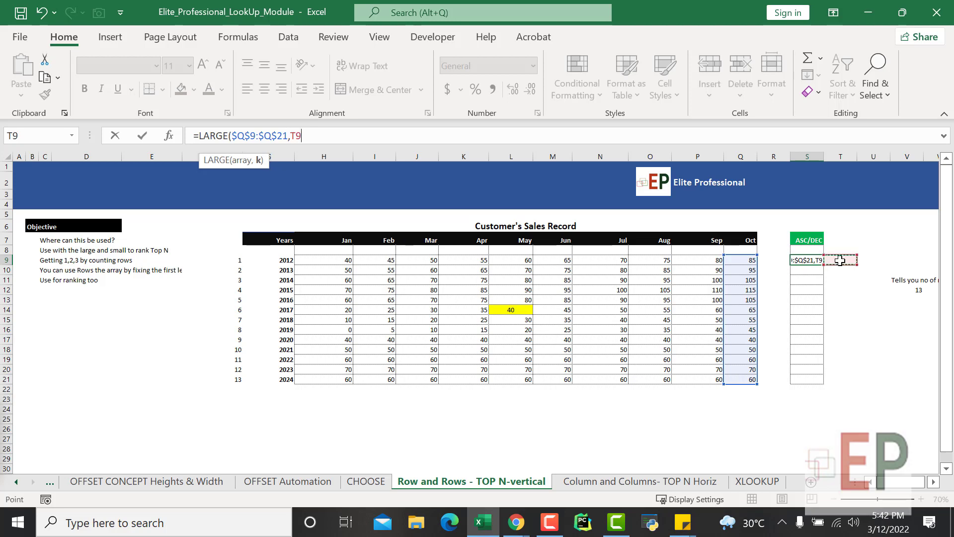
key("BackSpace")
key("BackSpace")
type("row")
key("Tab")
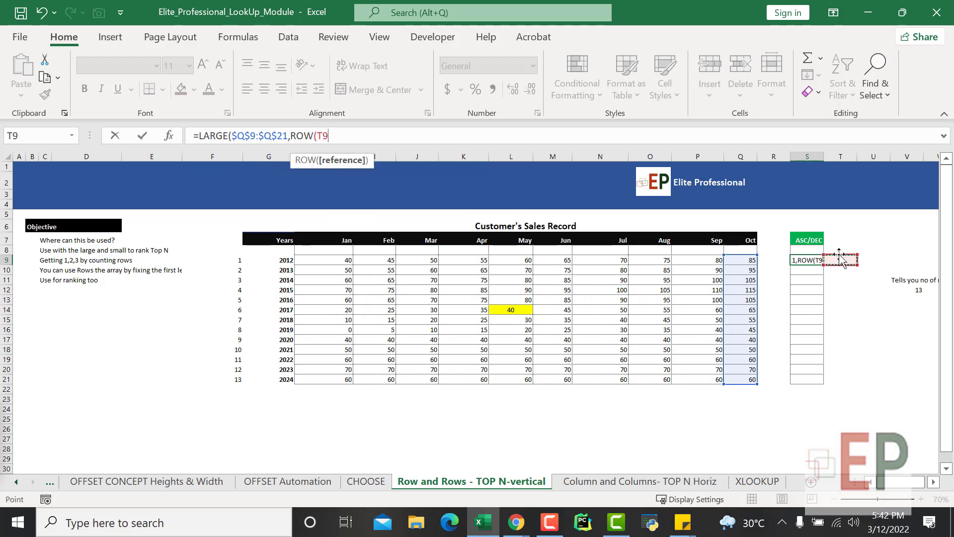
- Subtract ROW($T$8), with T8 locked, in the k argument and commit the LARGE formula in S9
type(")-row")
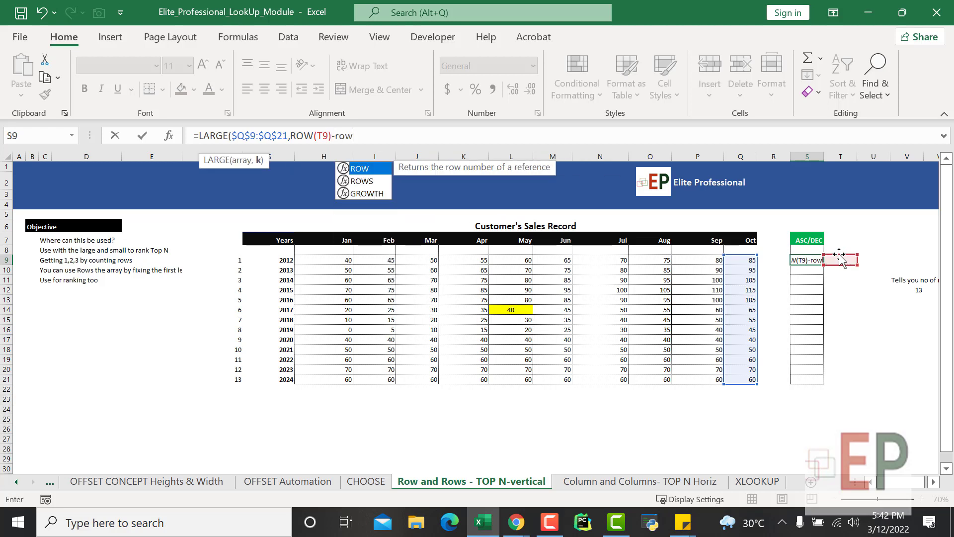
key("Tab")
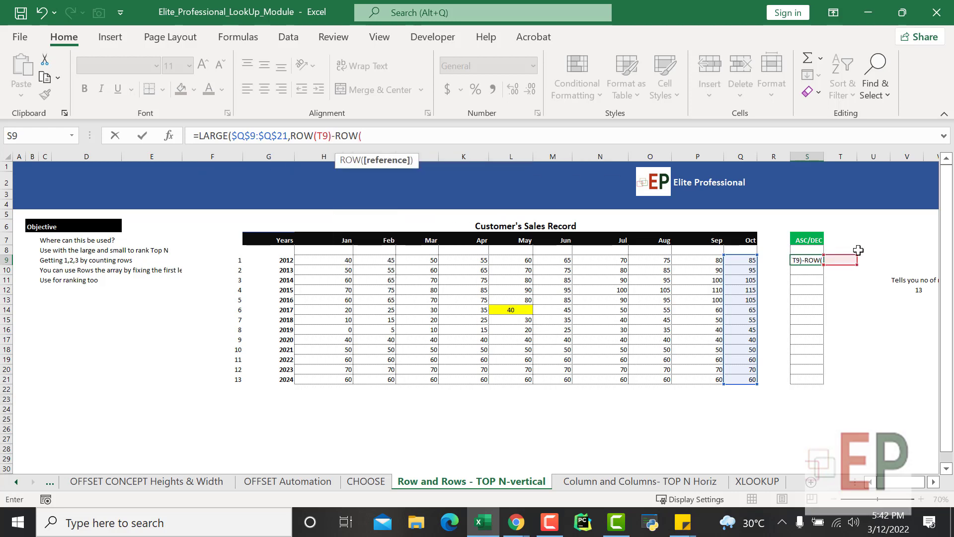
left_click(846, 249)
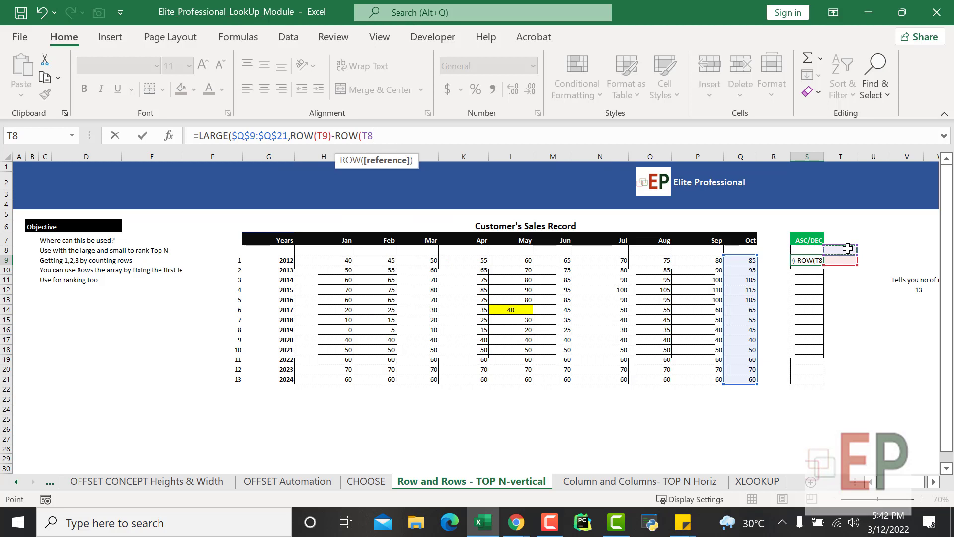
key("F4")
type(")")
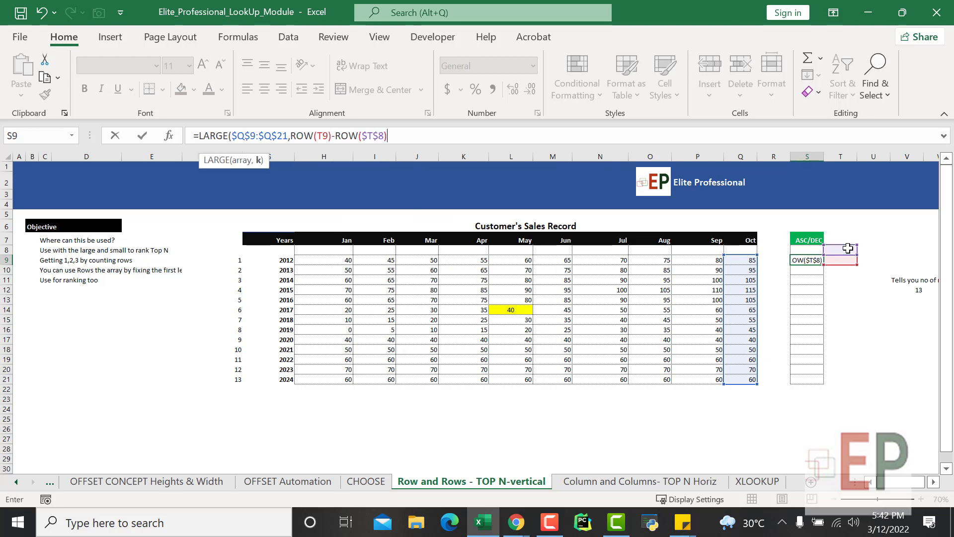
key("Return")
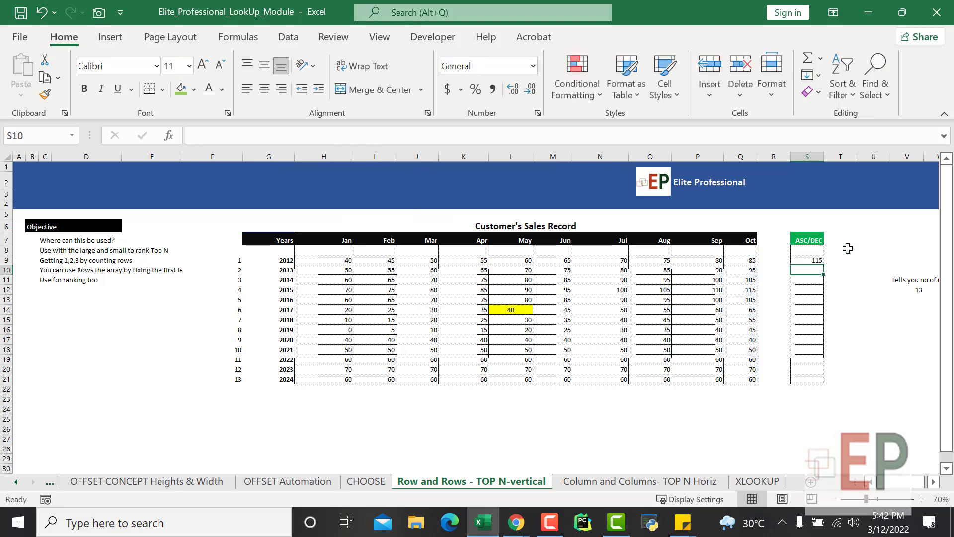
- Fill the S9 ranking formula down to S10 and trace its ROW references against cells T8 to T10
left_click(809, 259)
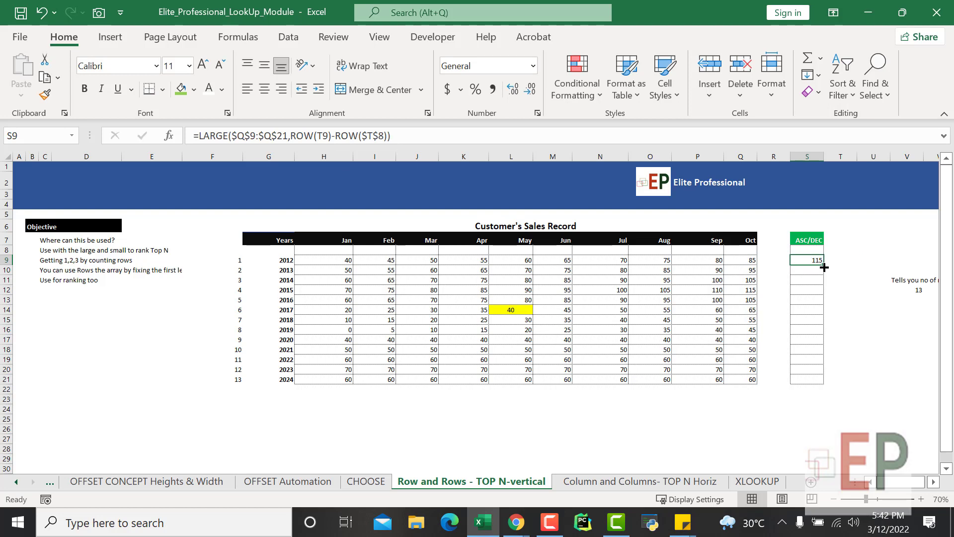
left_click_drag(824, 268, 823, 276)
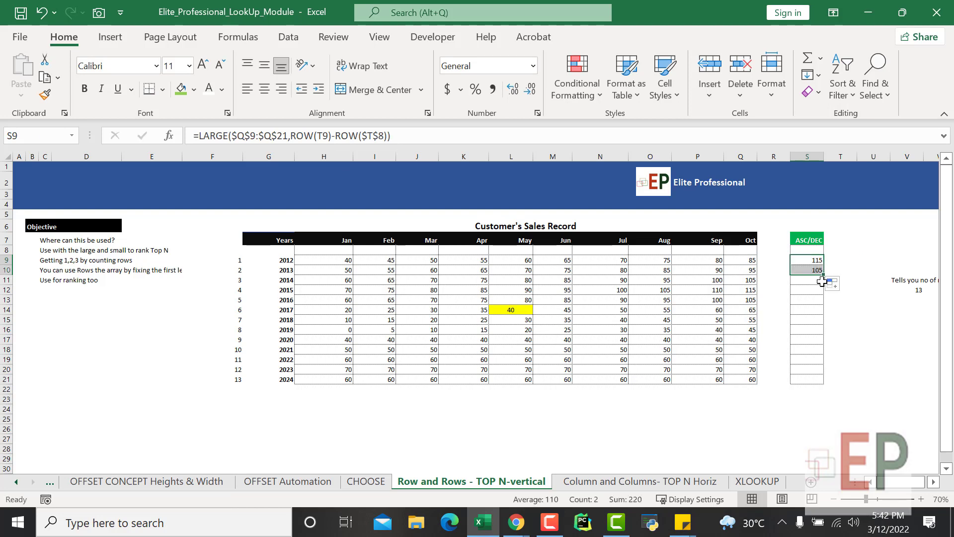
left_click(815, 269)
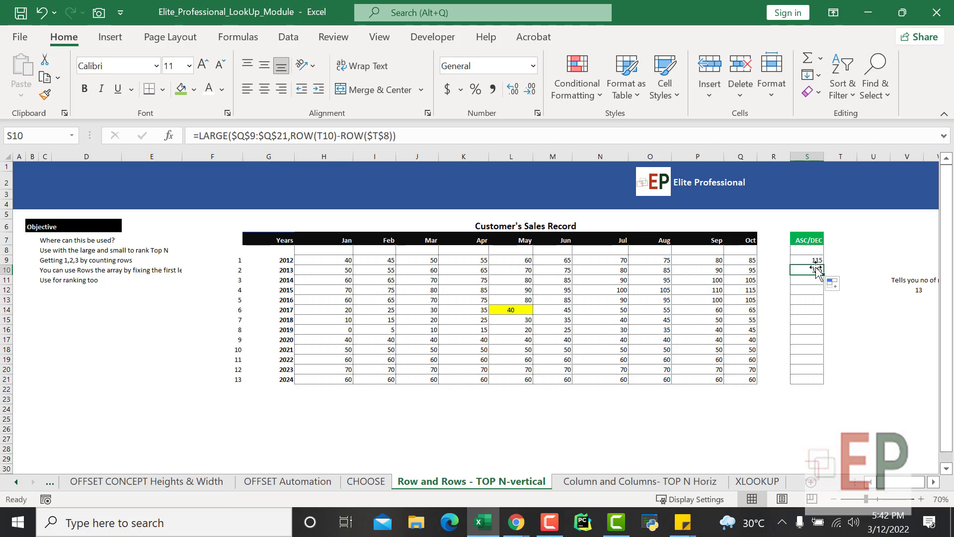
left_click(836, 256)
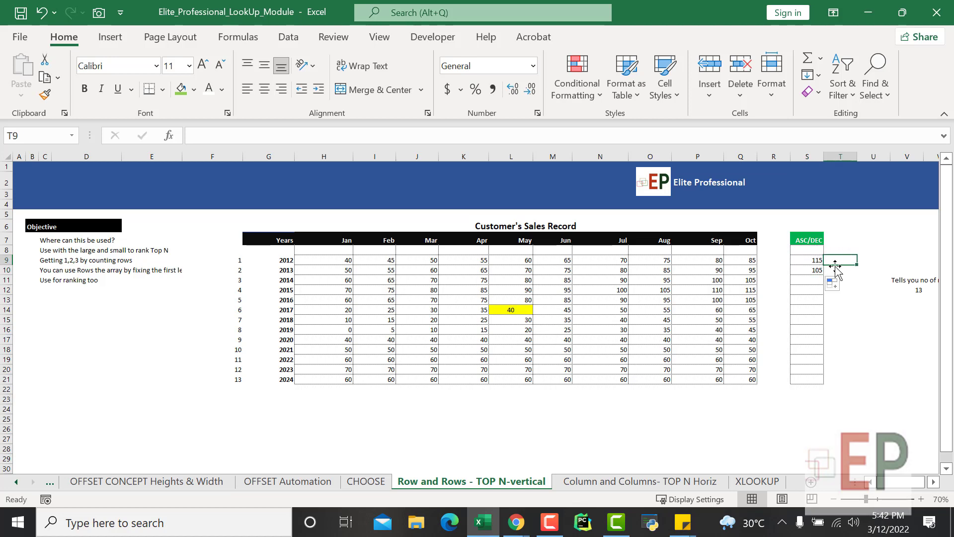
left_click(835, 270)
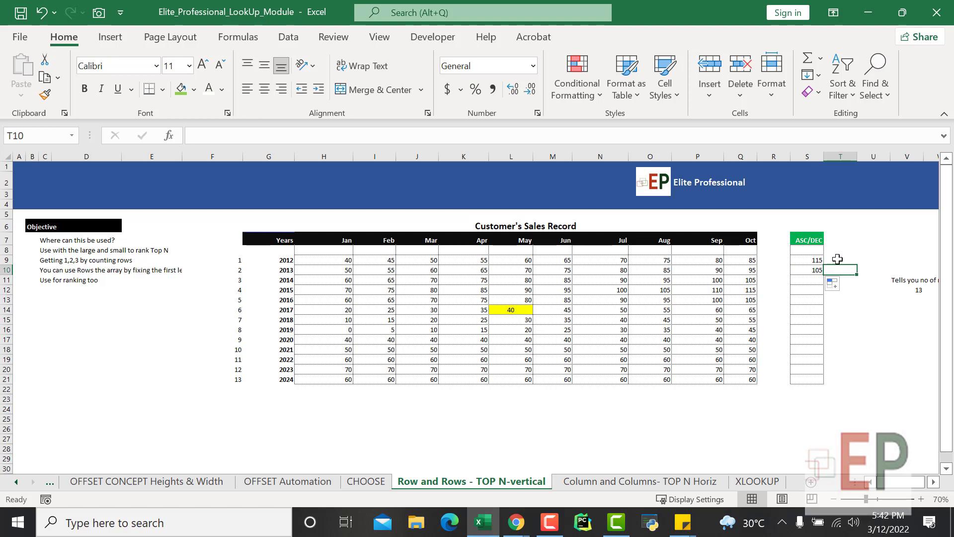
left_click(839, 259)
left_click(841, 250)
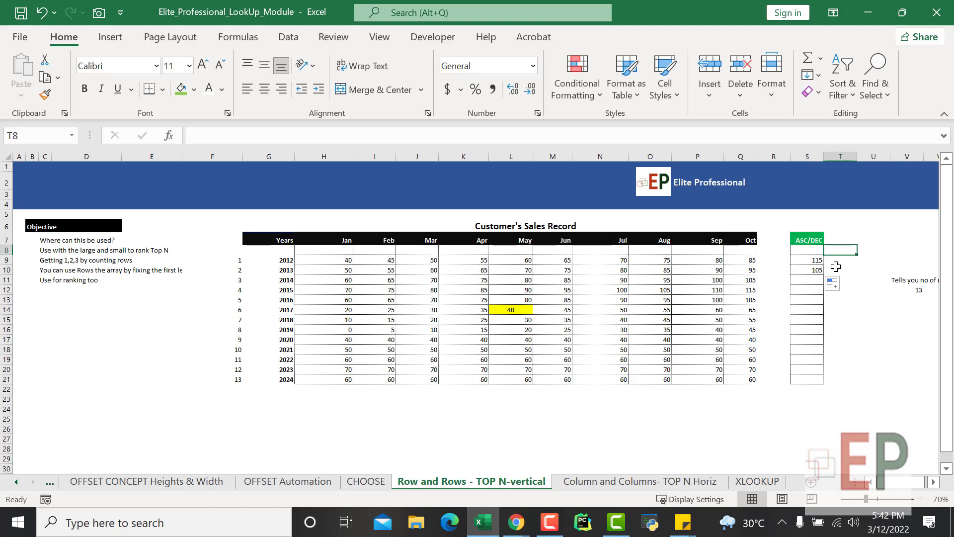
left_click(837, 268)
- Fill the S10 ranking formula down to S21 and inspect the formula in the last ranking cell
left_click(814, 269)
left_click_drag(823, 274, 817, 380)
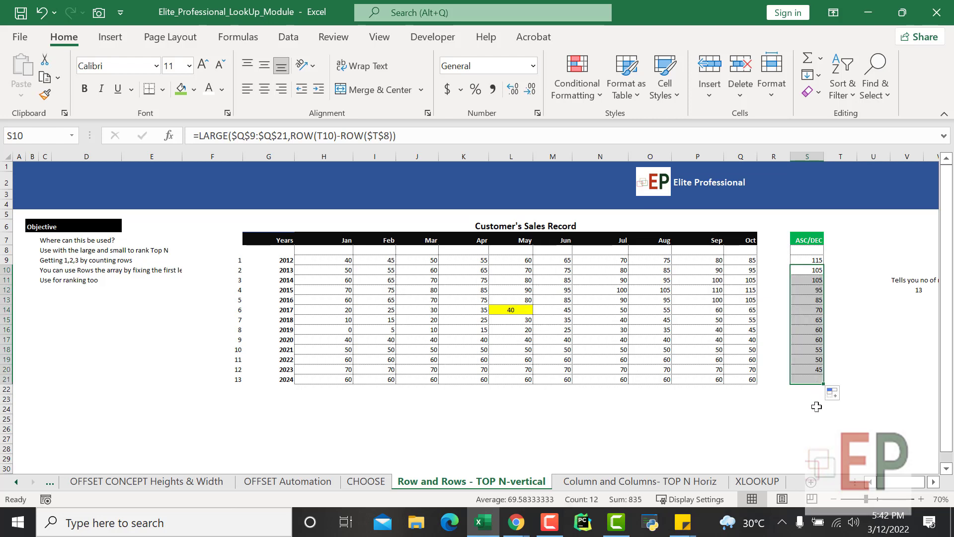
left_click(827, 380)
left_click(811, 415)
left_click(809, 378)
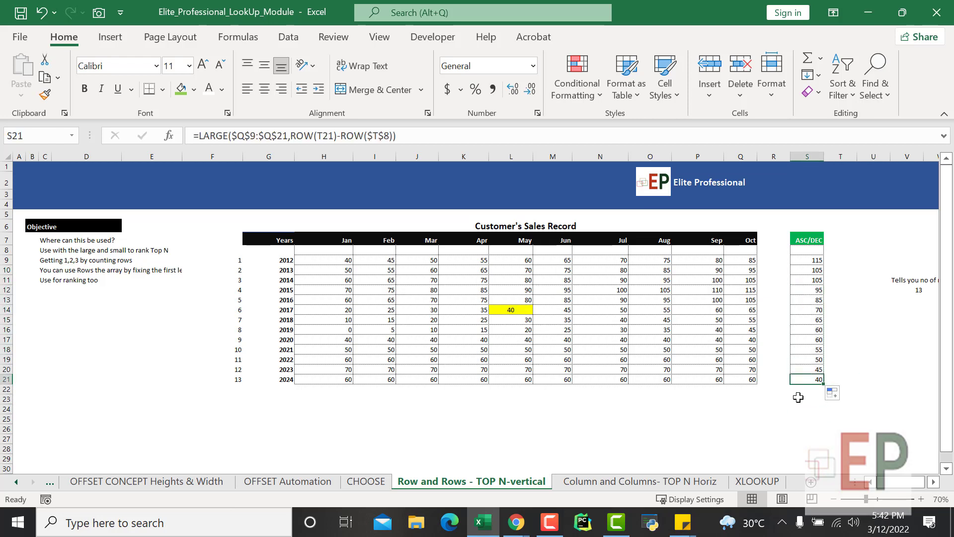
left_click(804, 399)
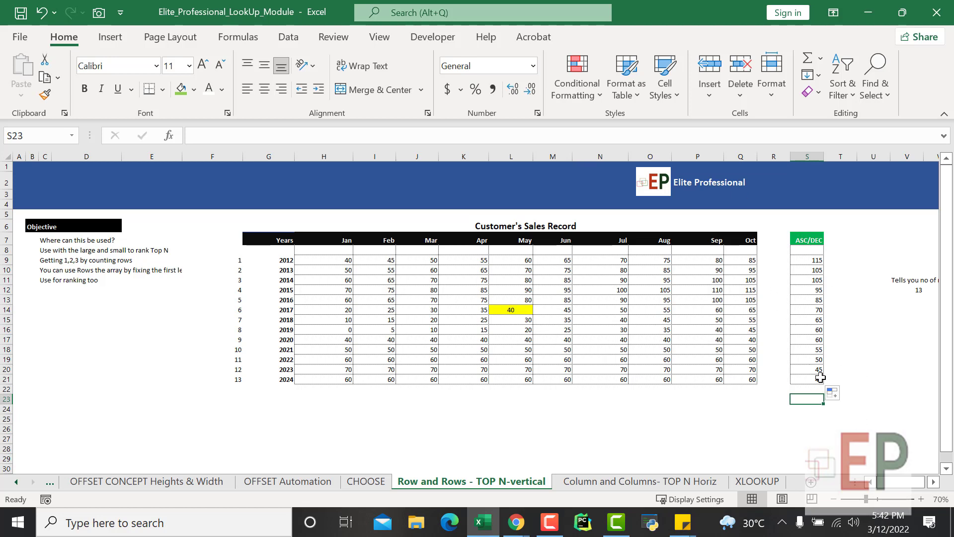
left_click(853, 368)
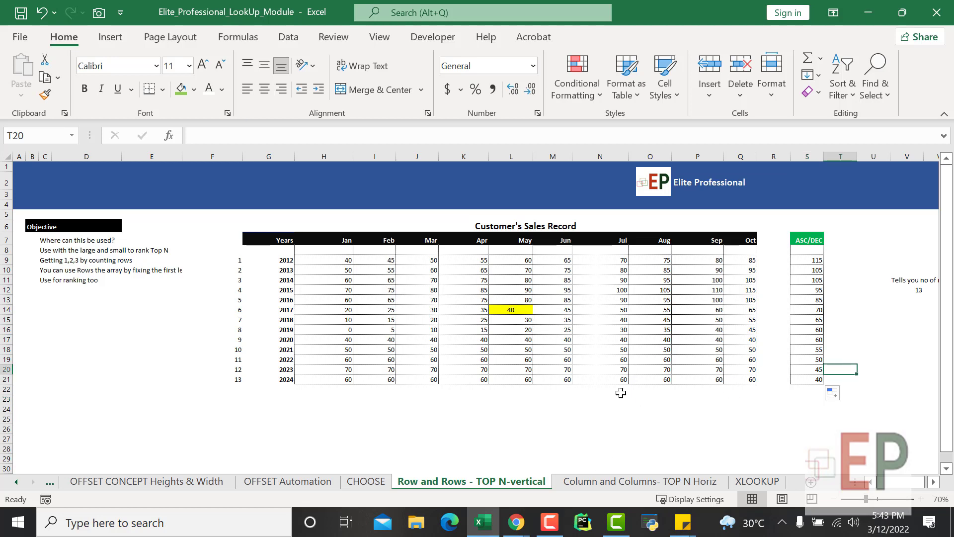
left_click(808, 269)
left_click_drag(809, 258, 812, 339)
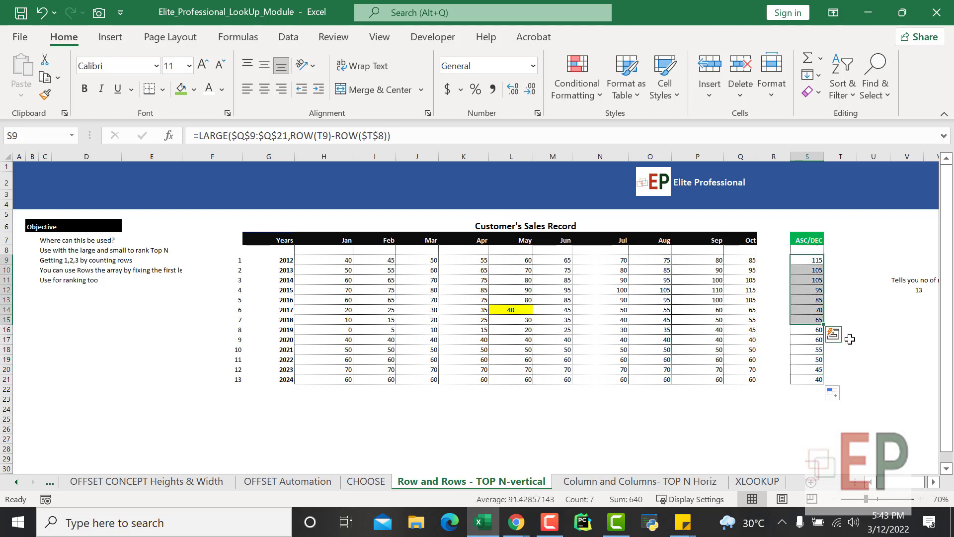
left_click(840, 340)
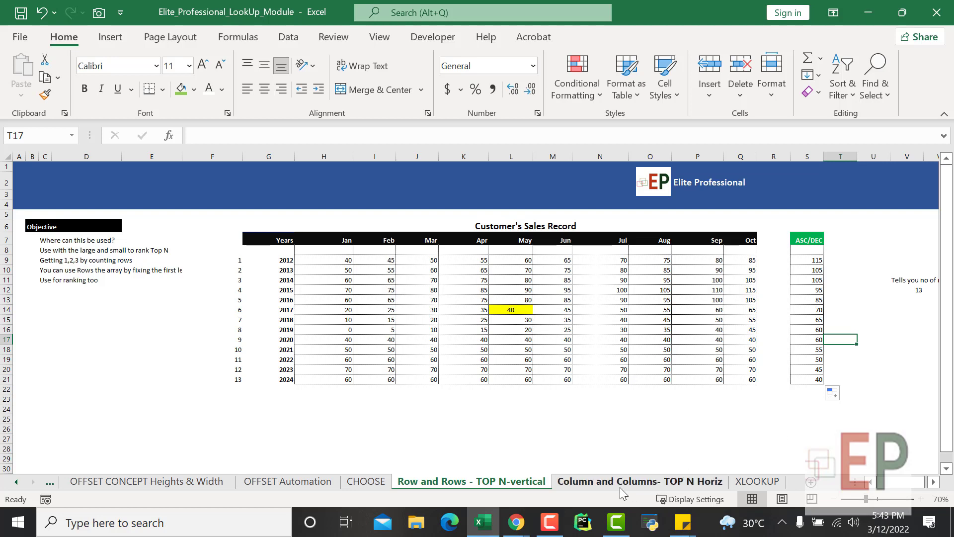
left_click(710, 401)
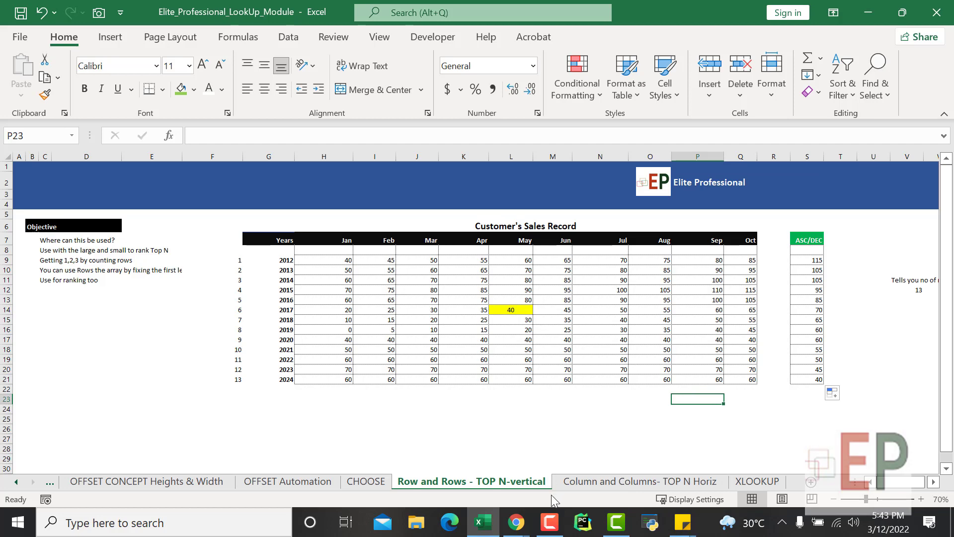